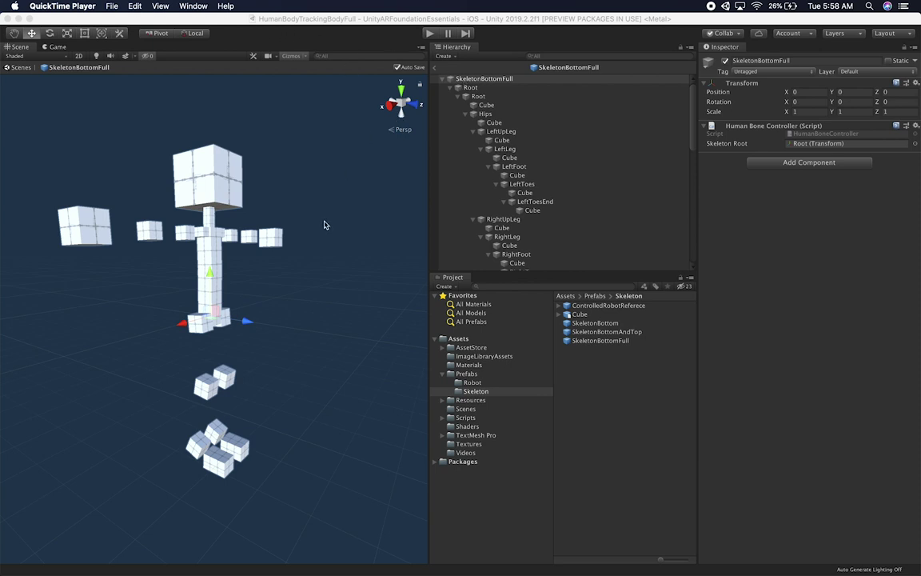
Examine the SkeletonBottomFull prefab from several sides and return to the HumanBodyTrackingBodyFull scene.
{"action": "left_click", "coordinate": [319, 247]}
{"action": "left_click_drag", "start_coordinate": [319, 247], "coordinate": [27, 304], "text": "alt"}
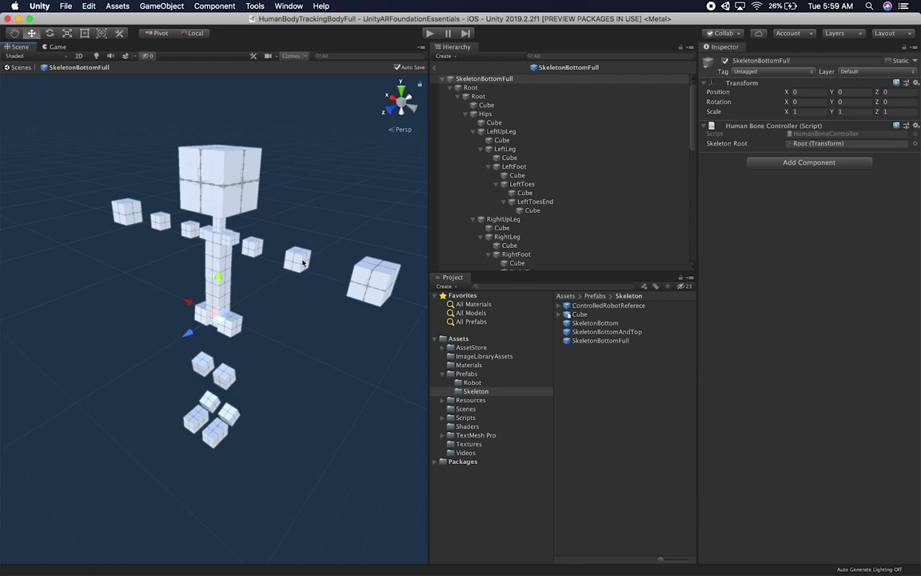
{"action": "left_click_drag", "start_coordinate": [302, 262], "coordinate": [373, 328], "text": "alt"}
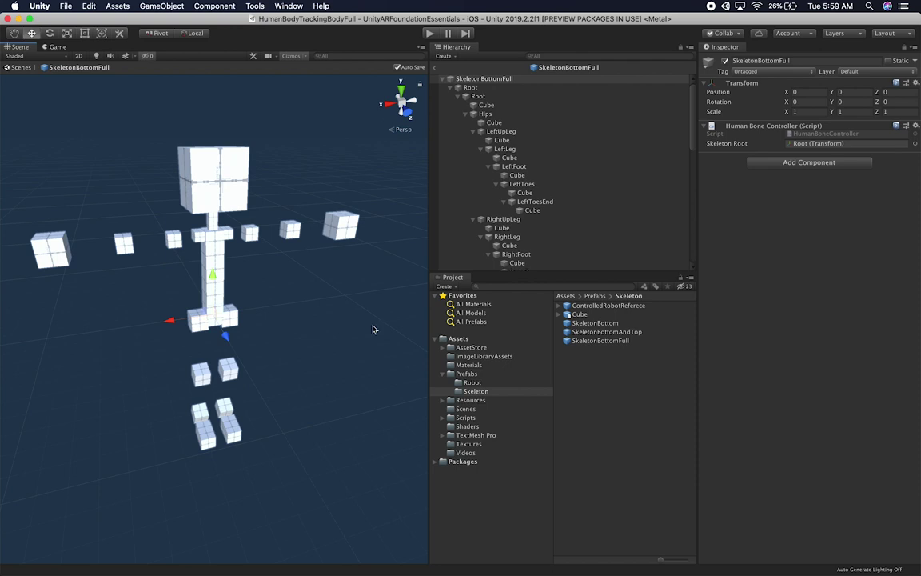
{"action": "left_click", "coordinate": [436, 71]}
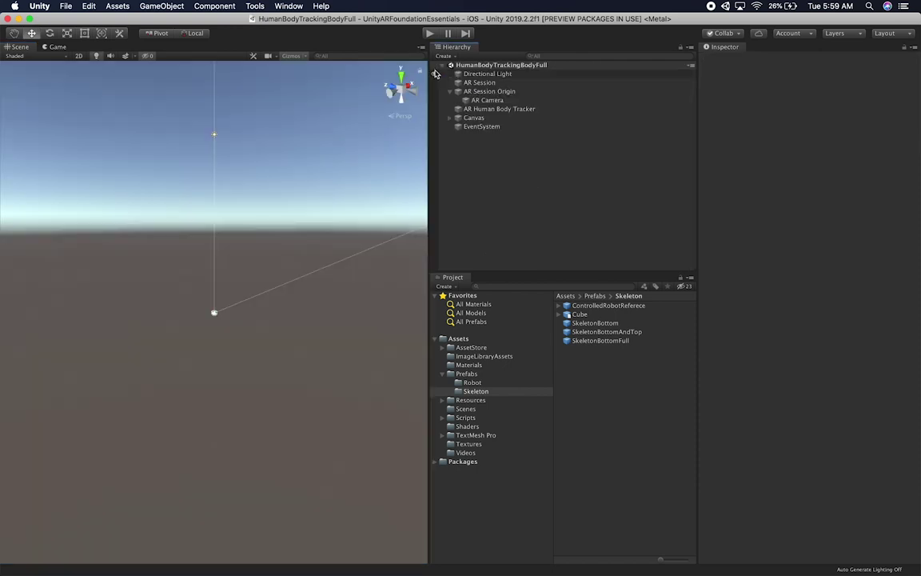
Inspect the LeftHand and RightHand cubes inside the SkeletonBottomFull prefab and return to the scene.
{"action": "left_click", "coordinate": [600, 341]}
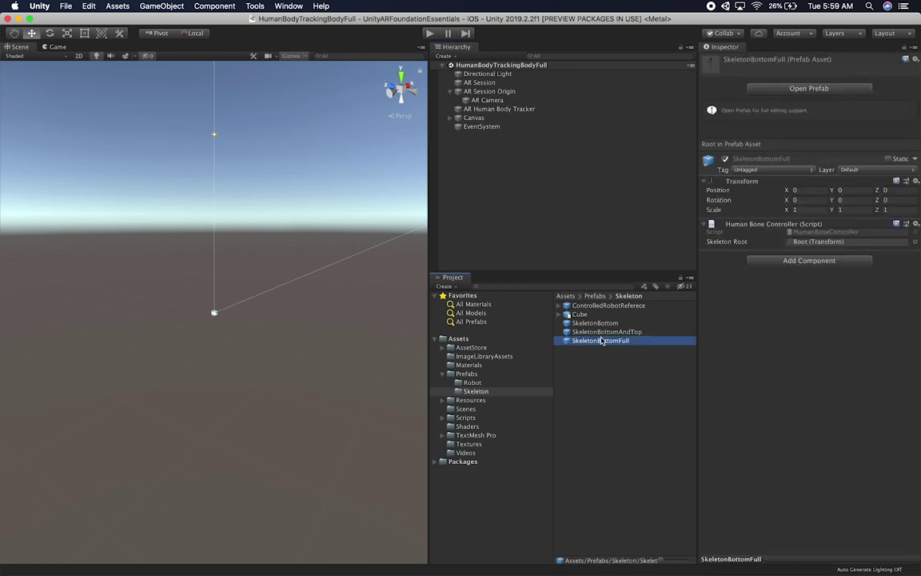
{"action": "double_click", "coordinate": [601, 341]}
{"action": "left_click", "coordinate": [358, 232]}
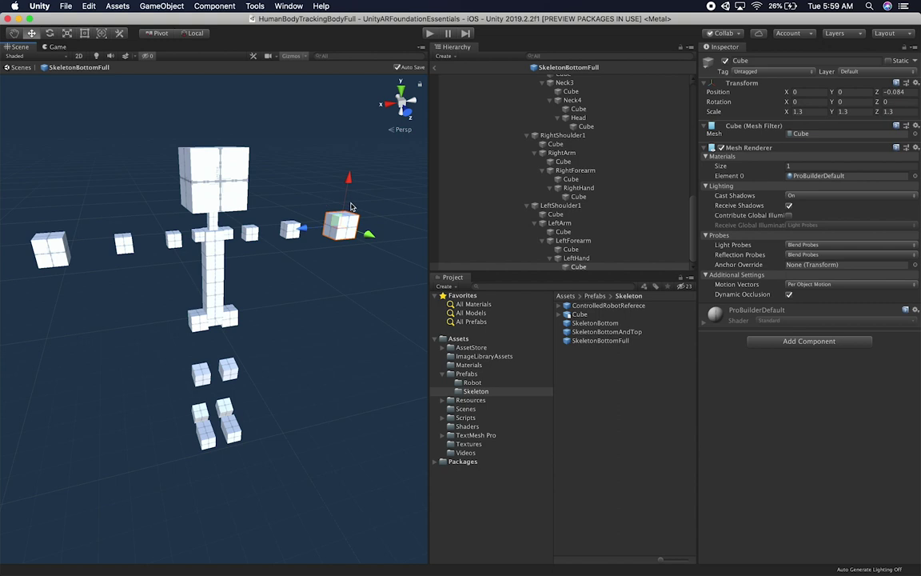
{"action": "left_click_drag", "start_coordinate": [601, 273], "coordinate": [594, 404]}
{"action": "scroll", "coordinate": [627, 267], "scroll_direction": "up", "scroll_amount": 5}
{"action": "scroll", "coordinate": [603, 291], "scroll_direction": "down", "scroll_amount": 5}
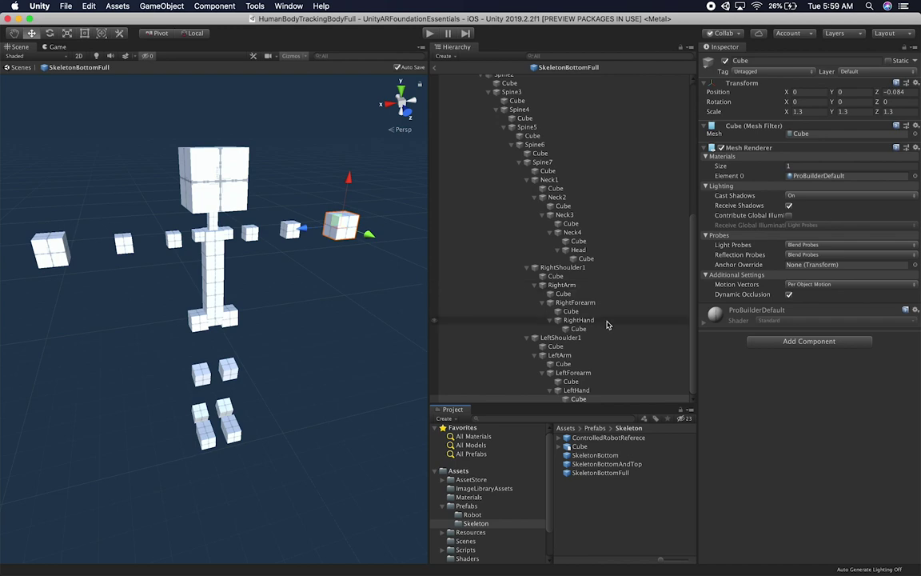
{"action": "double_click", "coordinate": [577, 399]}
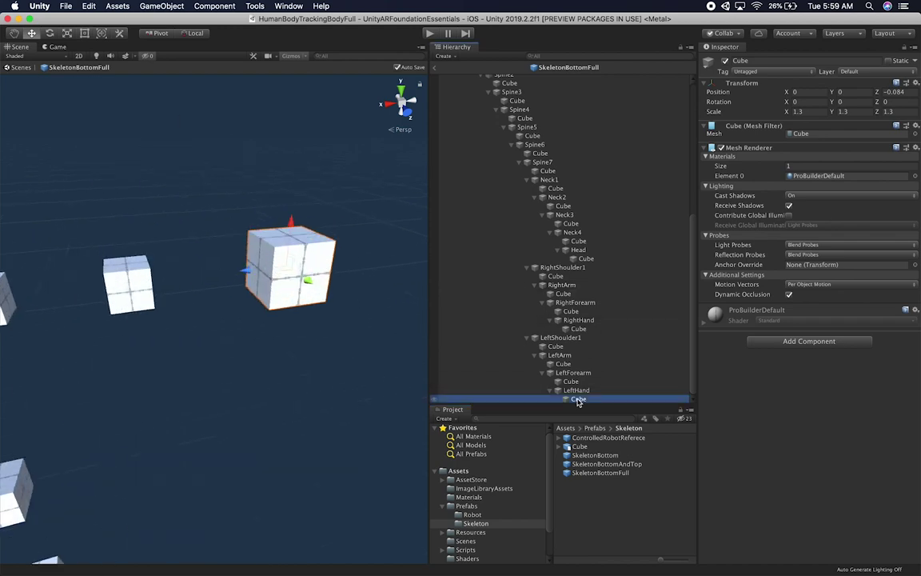
{"action": "left_click_drag", "start_coordinate": [278, 381], "coordinate": [80, 294], "text": "alt"}
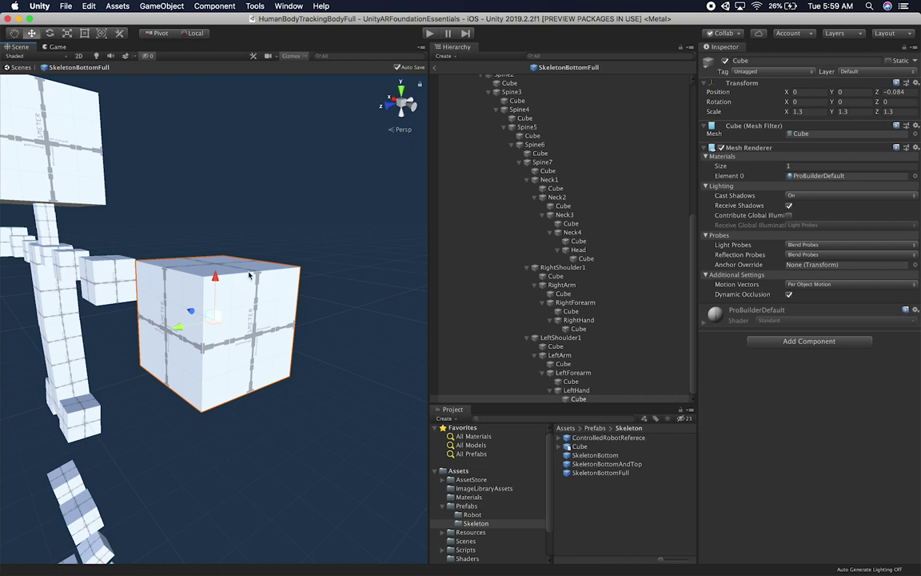
{"action": "double_click", "coordinate": [597, 330]}
{"action": "left_click_drag", "start_coordinate": [173, 356], "coordinate": [298, 386], "text": "alt"}
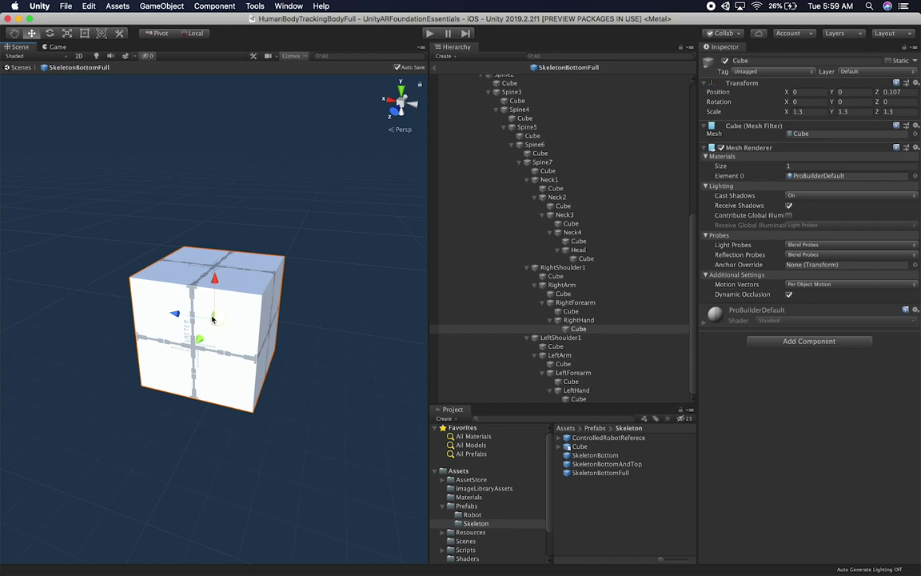
{"action": "scroll", "coordinate": [461, 117], "scroll_direction": "up", "scroll_amount": 10}
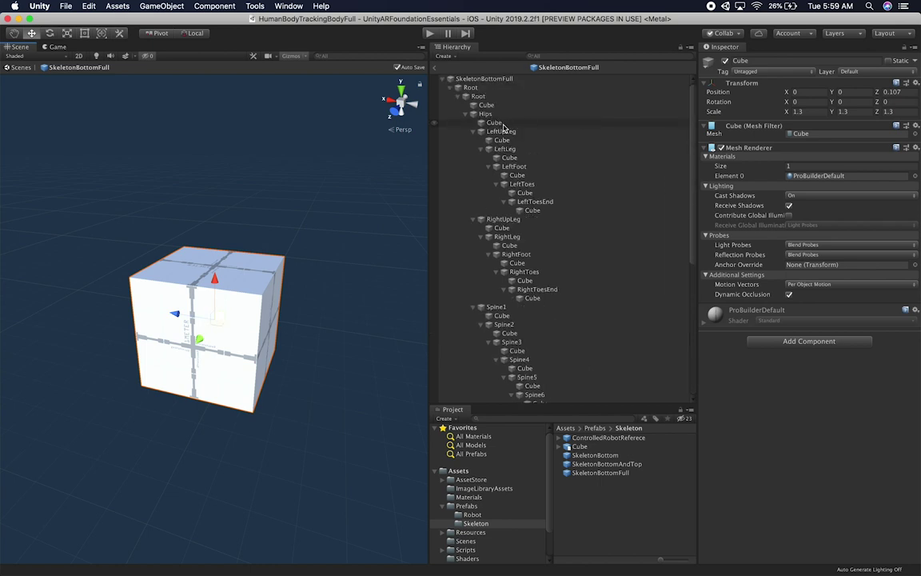
{"action": "left_click", "coordinate": [443, 79]}
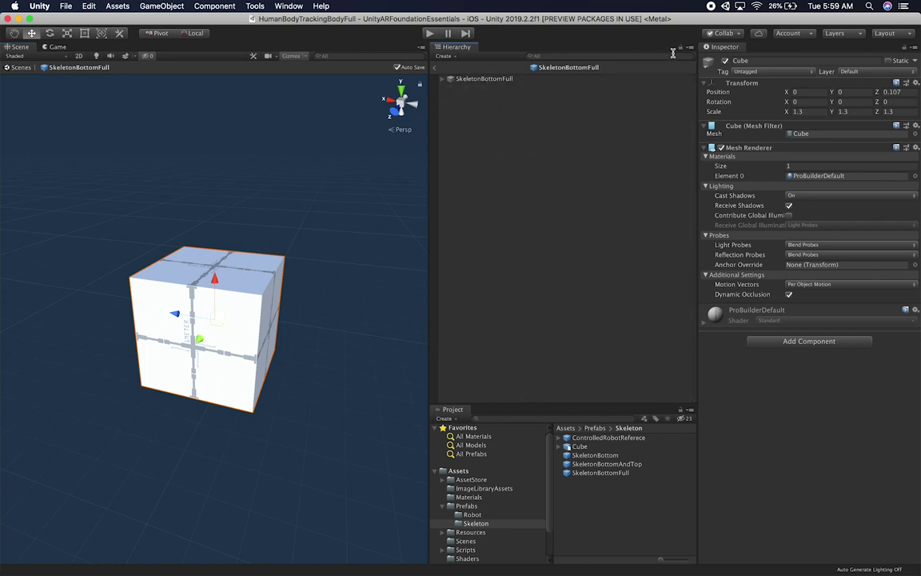
{"action": "left_click", "coordinate": [434, 68]}
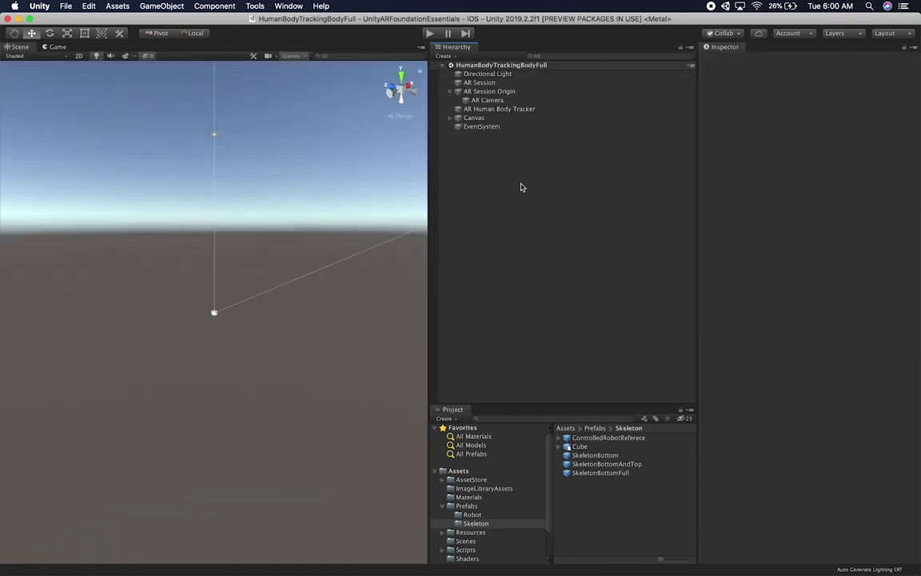
Duplicate the SkeletonBottomFull prefab and name the copy SkeletonTransparent.
{"action": "left_click", "coordinate": [595, 474]}
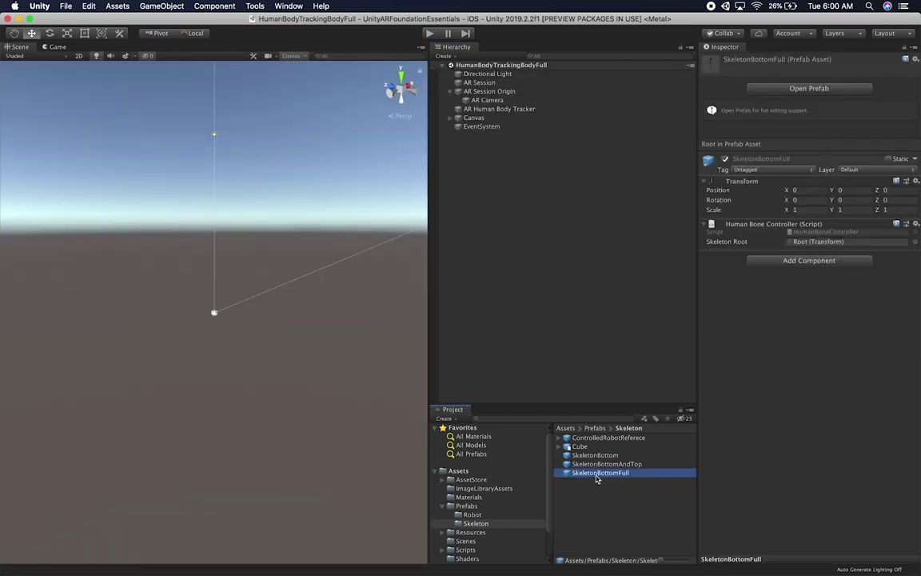
{"action": "key", "text": "super+d"}
{"action": "left_click", "coordinate": [610, 484]}
{"action": "key", "text": "Right"}
{"action": "key", "text": "BackSpace"}
{"action": "key", "text": "BackSpace"}
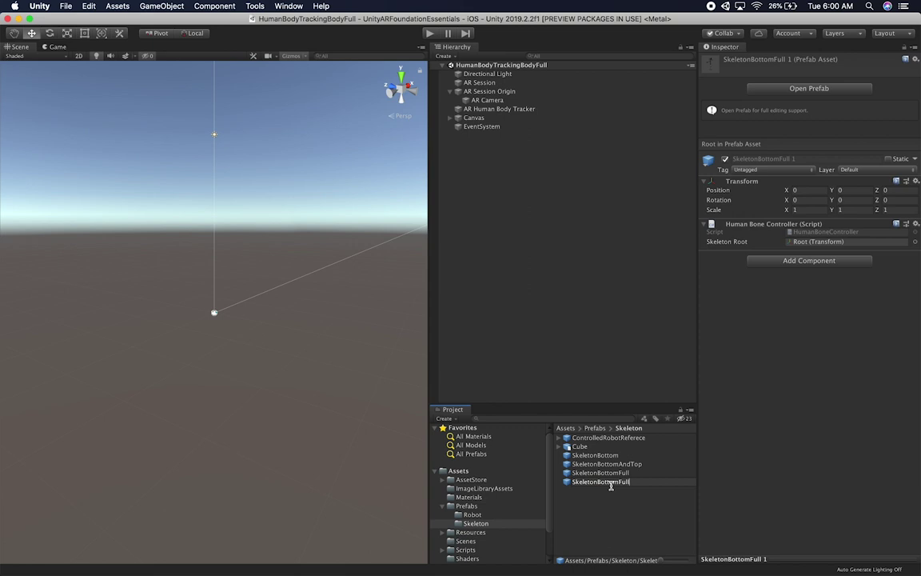
{"action": "key", "text": "BackSpace"}
{"action": "key", "text": "BackSpace"}
{"action": "key", "text": "BackSpace"}
{"action": "key", "text": "BackSpace"}
{"action": "key", "text": "BackSpace"}
{"action": "key", "text": "BackSpace"}
{"action": "type", "text": "Transparent"}
{"action": "key", "text": "Return"}
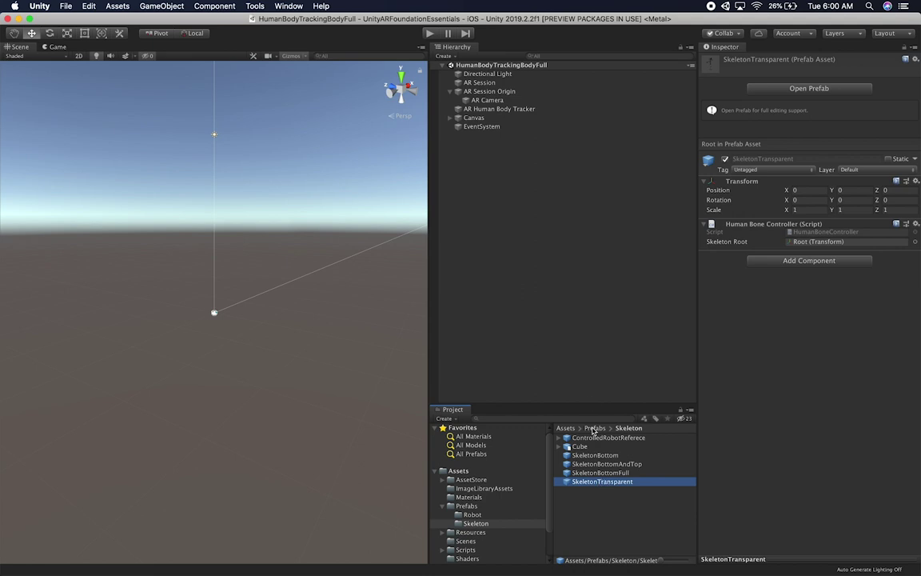
Open the SkeletonTransparent prefab for editing and view the skeleton from the front with the LeftHand cube selected.
{"action": "double_click", "coordinate": [591, 485]}
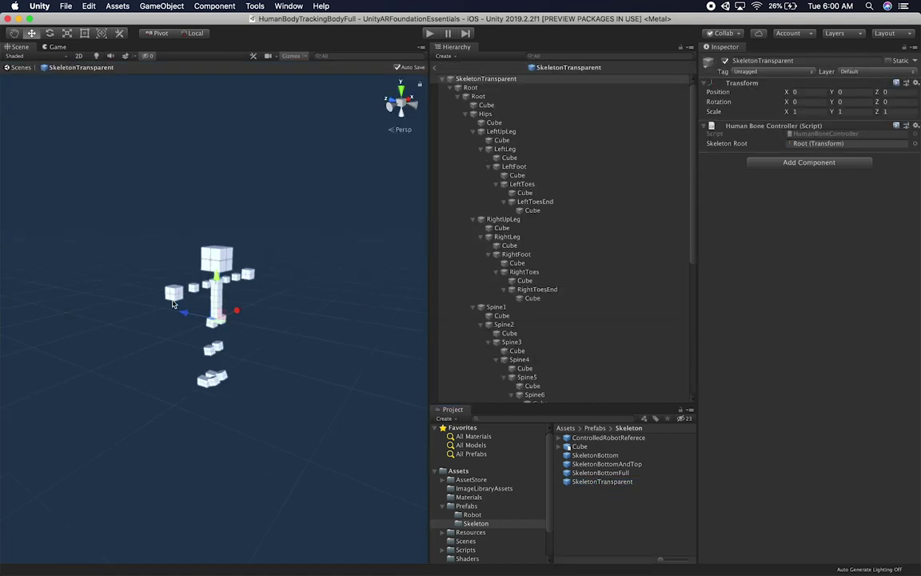
{"action": "left_click_drag", "start_coordinate": [158, 318], "coordinate": [422, 327], "text": "alt"}
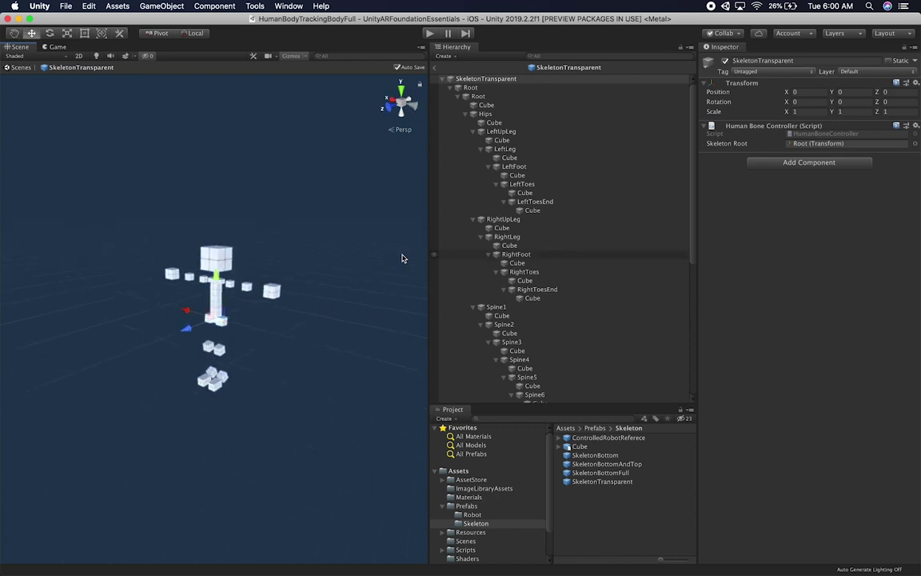
{"action": "left_click", "coordinate": [253, 292]}
{"action": "scroll", "coordinate": [280, 294], "scroll_direction": "up", "scroll_amount": 5}
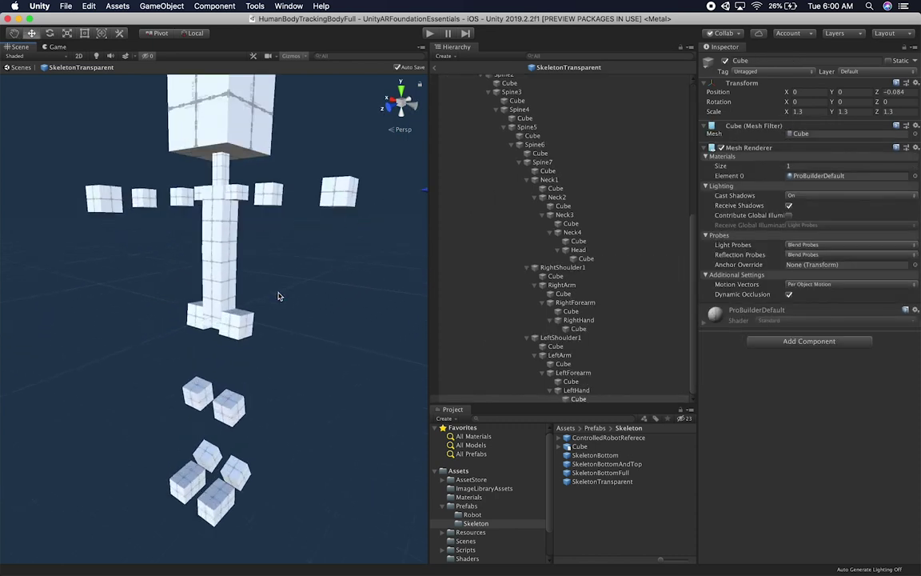
{"action": "left_click_drag", "start_coordinate": [238, 311], "coordinate": [389, 339], "text": "alt"}
{"action": "left_click_drag", "start_coordinate": [353, 242], "coordinate": [282, 271], "text": "alt"}
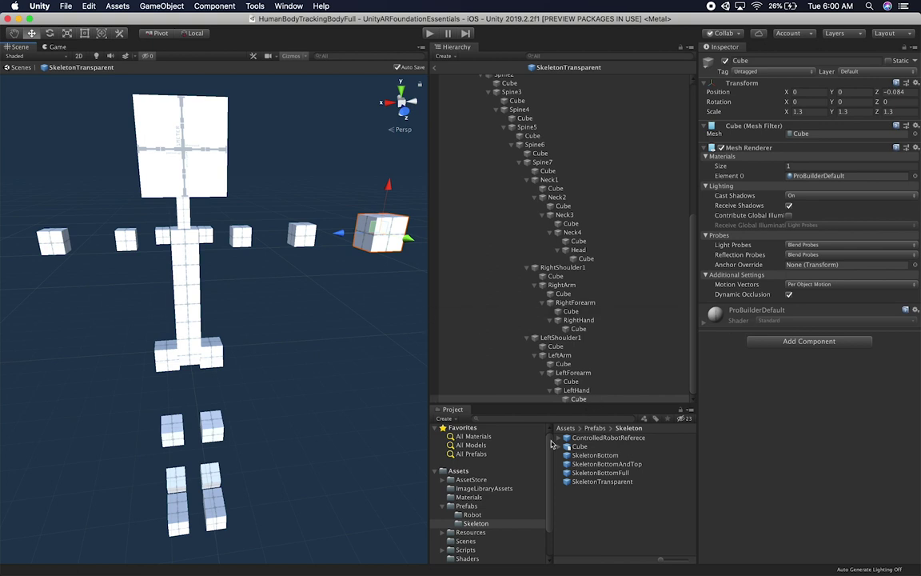
Create a new material named Transparancy in the Materials folder.
{"action": "left_click", "coordinate": [480, 498]}
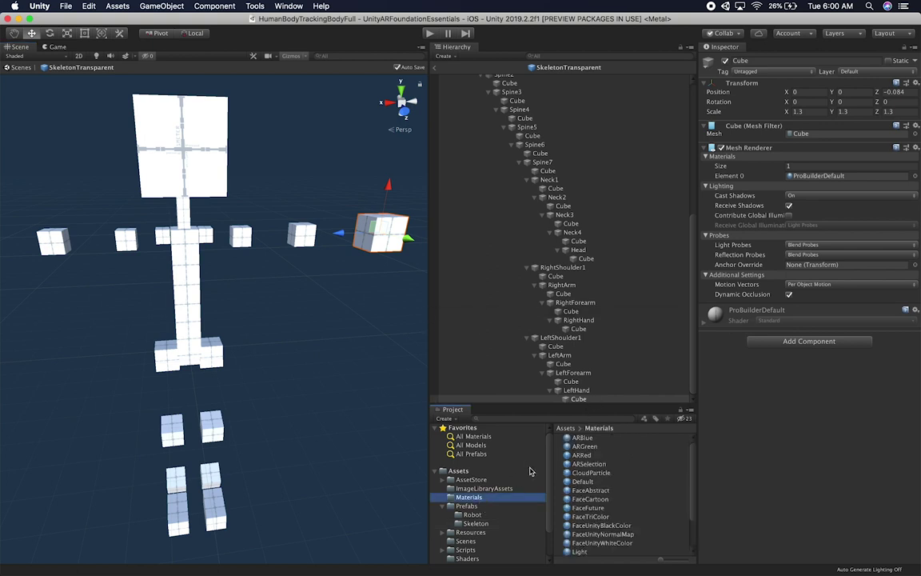
{"action": "right_click", "coordinate": [492, 502]}
{"action": "mouse_move", "coordinate": [560, 314]}
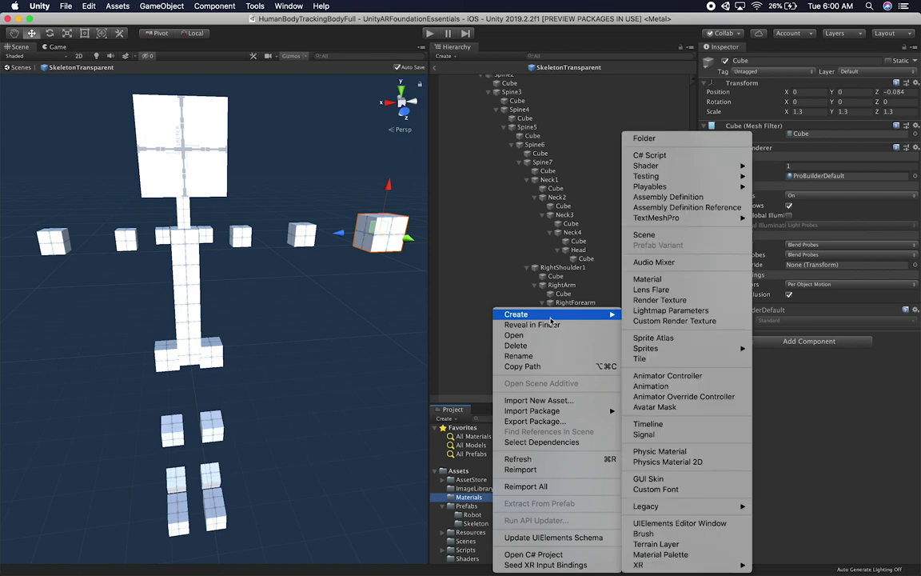
{"action": "left_click", "coordinate": [652, 278]}
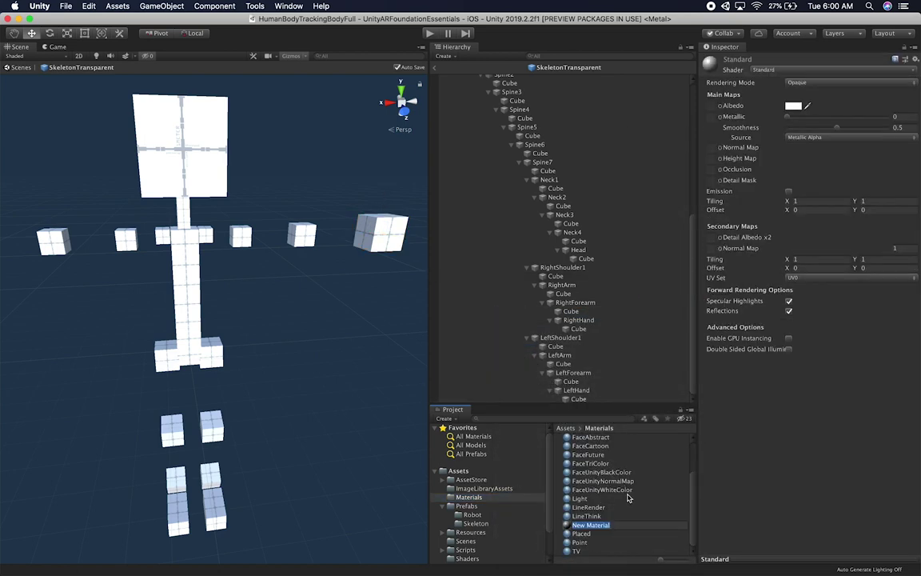
{"action": "type", "text": "Tr"}
{"action": "type", "text": "ansparancy"}
{"action": "key", "text": "Return"}
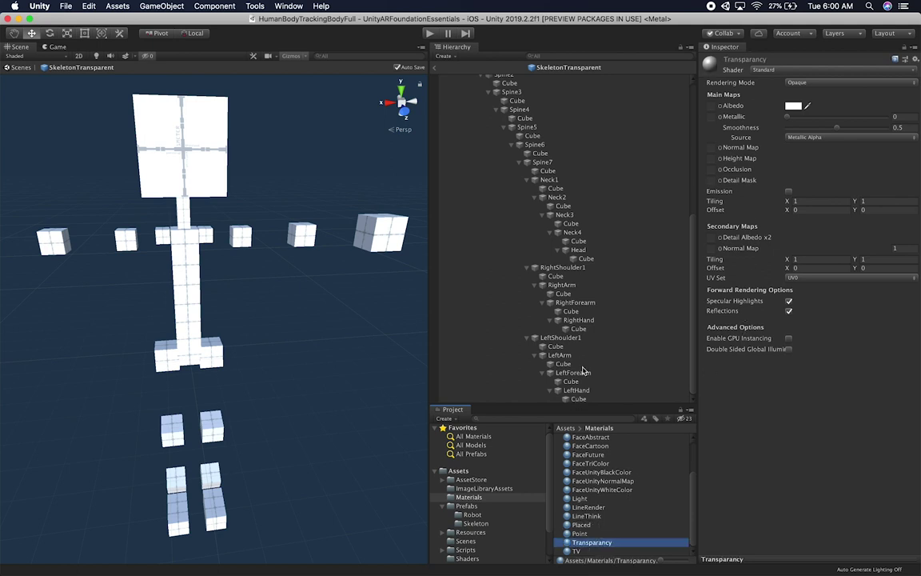
Assign the Transparancy material to the cube under LeftHand in the SkeletonTransparent prefab.
{"action": "left_click", "coordinate": [386, 243]}
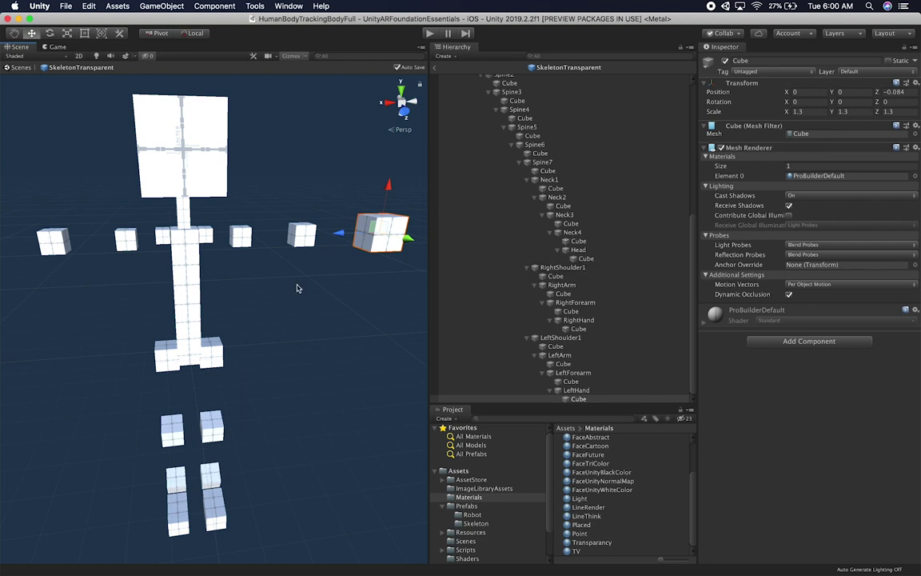
{"action": "scroll", "coordinate": [310, 252], "scroll_direction": "down", "scroll_amount": 5}
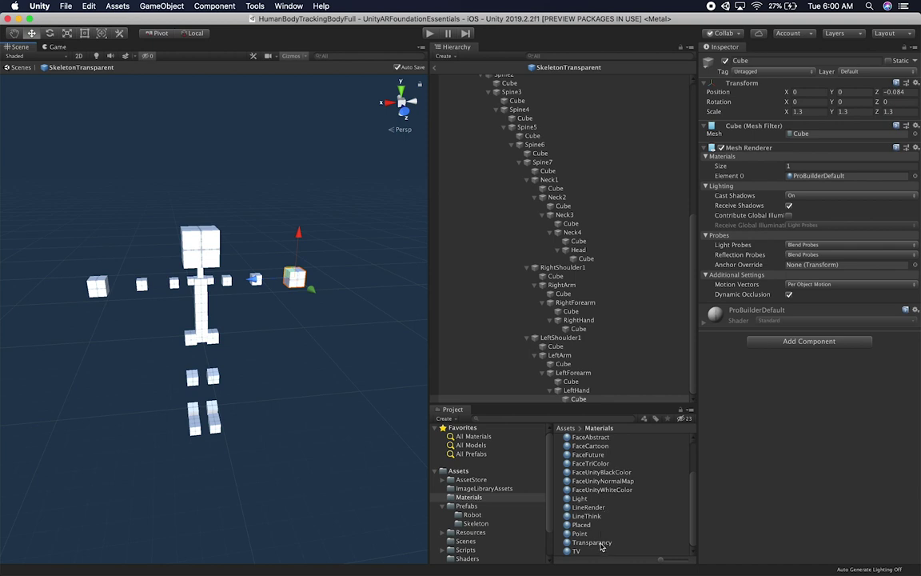
{"action": "left_click_drag", "start_coordinate": [604, 548], "coordinate": [595, 398]}
{"action": "scroll", "coordinate": [318, 290], "scroll_direction": "up", "scroll_amount": 6}
{"action": "middle_click_drag", "start_coordinate": [319, 289], "coordinate": [220, 314]}
{"action": "scroll", "coordinate": [316, 293], "scroll_direction": "up", "scroll_amount": 4}
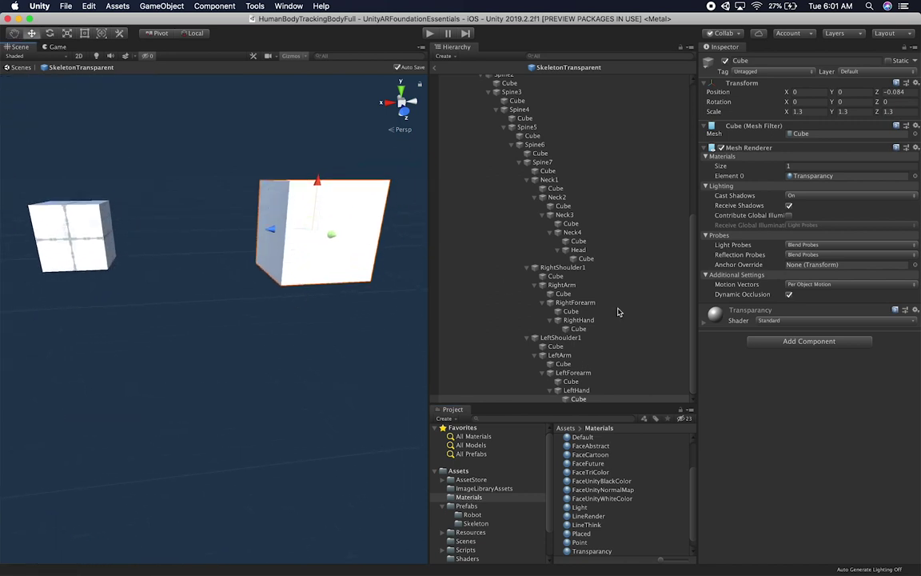
Lower the Transparancy material's albedo alpha to 10.
{"action": "left_click", "coordinate": [735, 328]}
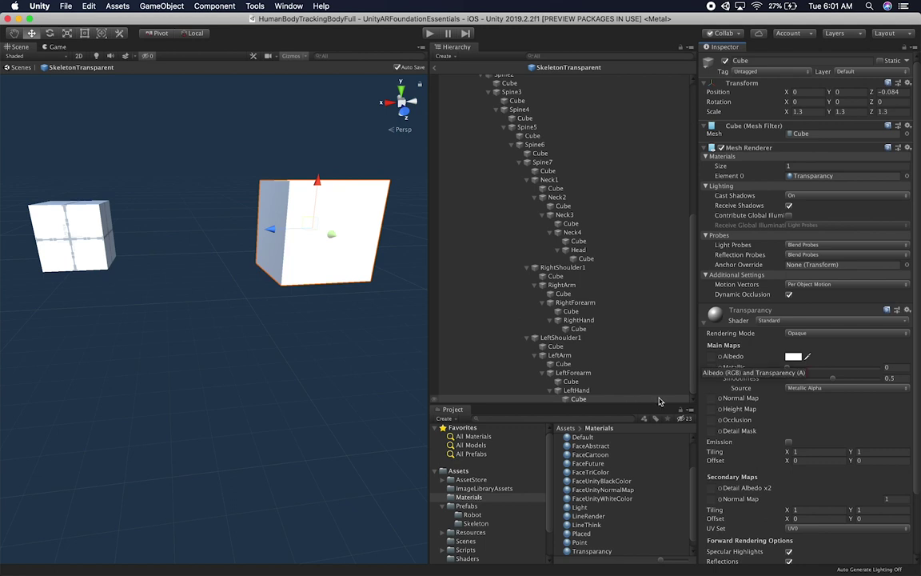
{"action": "left_click_drag", "start_coordinate": [228, 205], "coordinate": [160, 240], "text": "alt"}
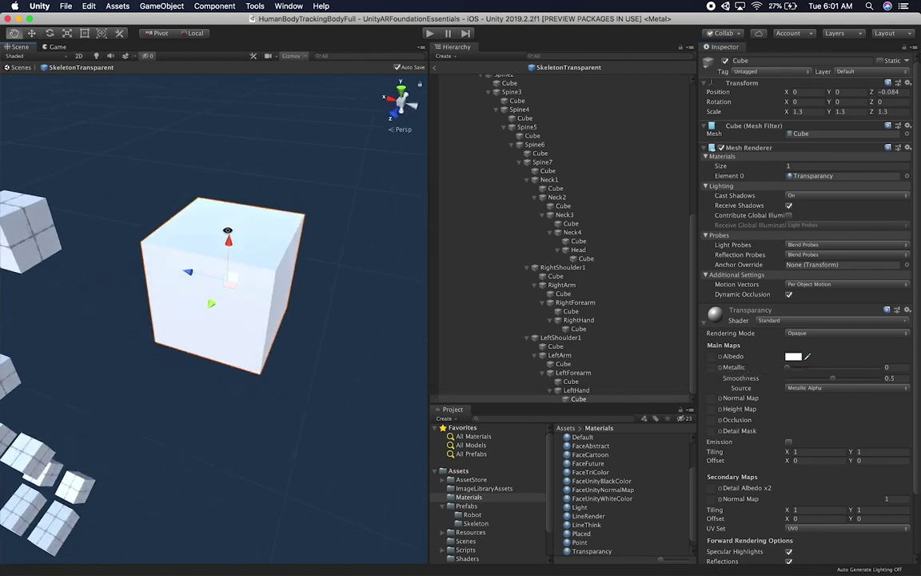
{"action": "left_click", "coordinate": [794, 357]}
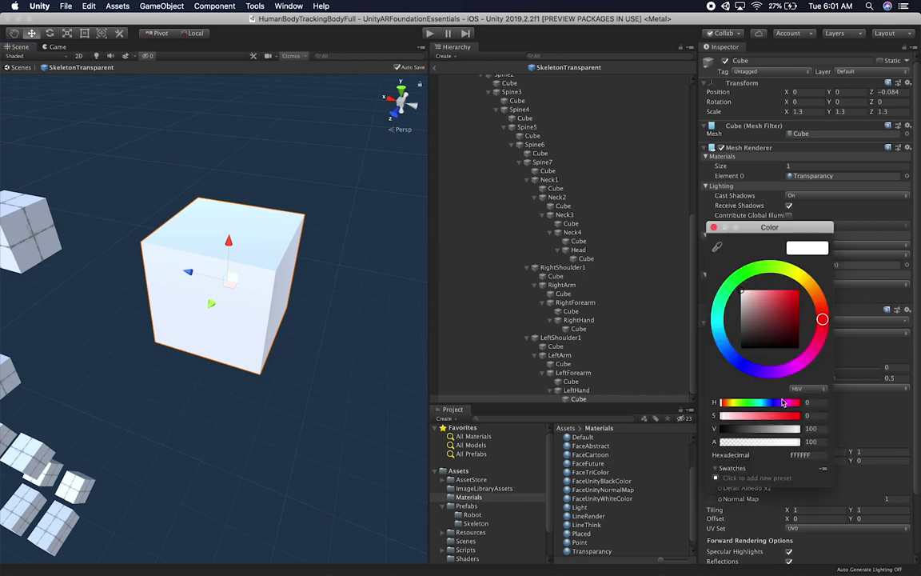
{"action": "left_click_drag", "start_coordinate": [756, 444], "coordinate": [719, 445]}
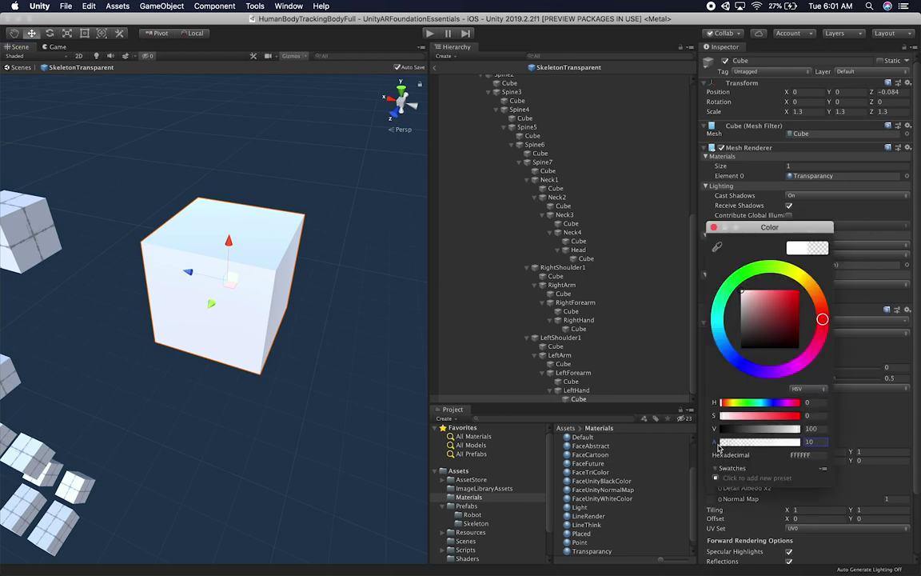
{"action": "left_click", "coordinate": [714, 227]}
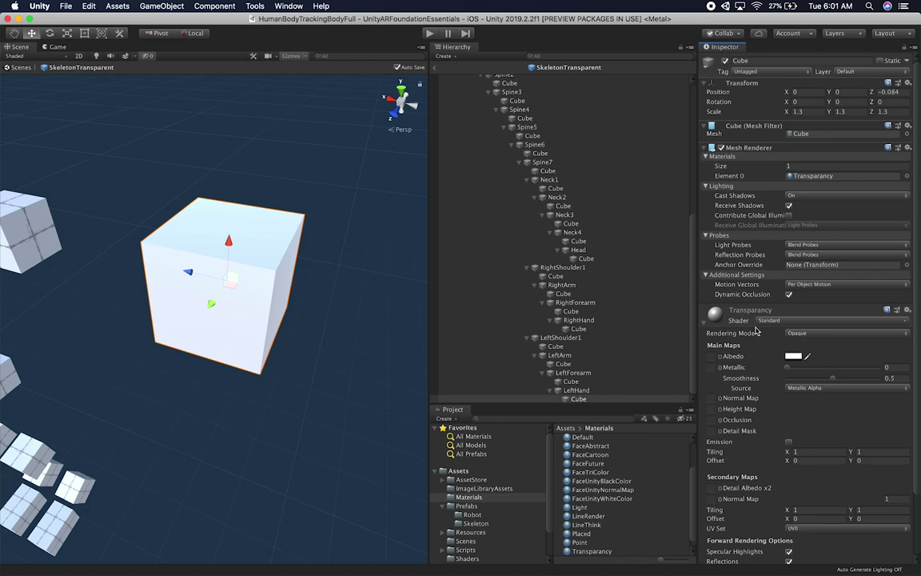
Set the Transparancy material's rendering mode to Transparent and check the LeftHand cube from another angle.
{"action": "left_click", "coordinate": [810, 335]}
{"action": "left_click", "coordinate": [808, 362]}
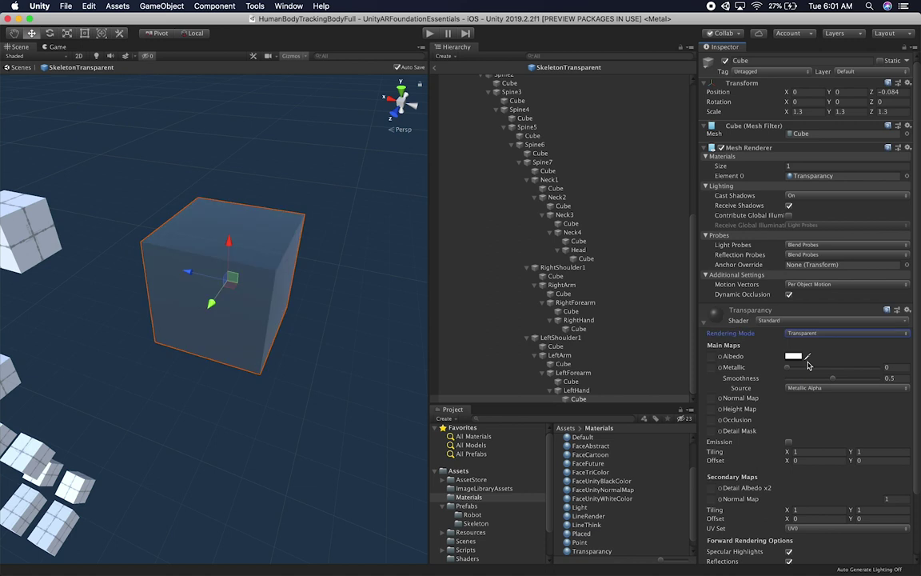
{"action": "scroll", "coordinate": [604, 520], "scroll_direction": "down", "scroll_amount": 1}
{"action": "left_click", "coordinate": [601, 544]}
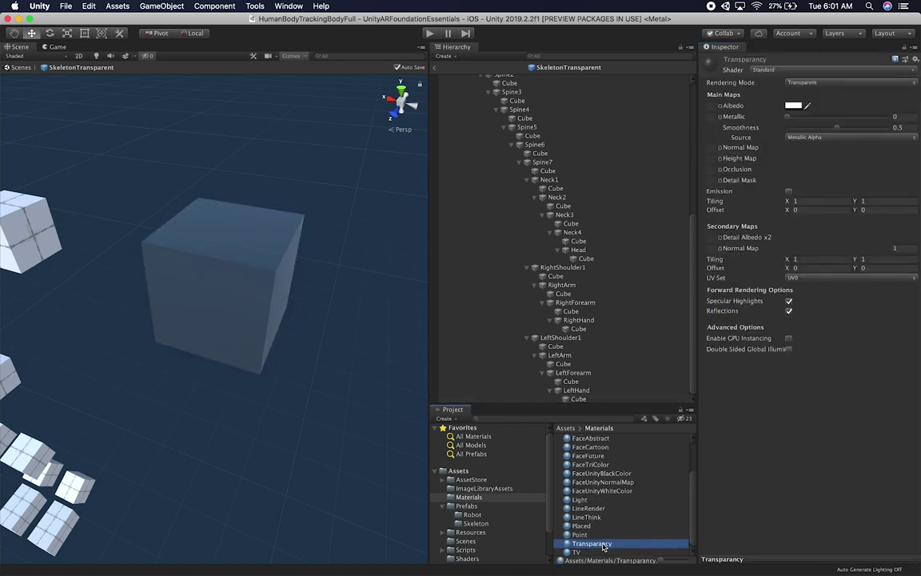
{"action": "left_click", "coordinate": [201, 260]}
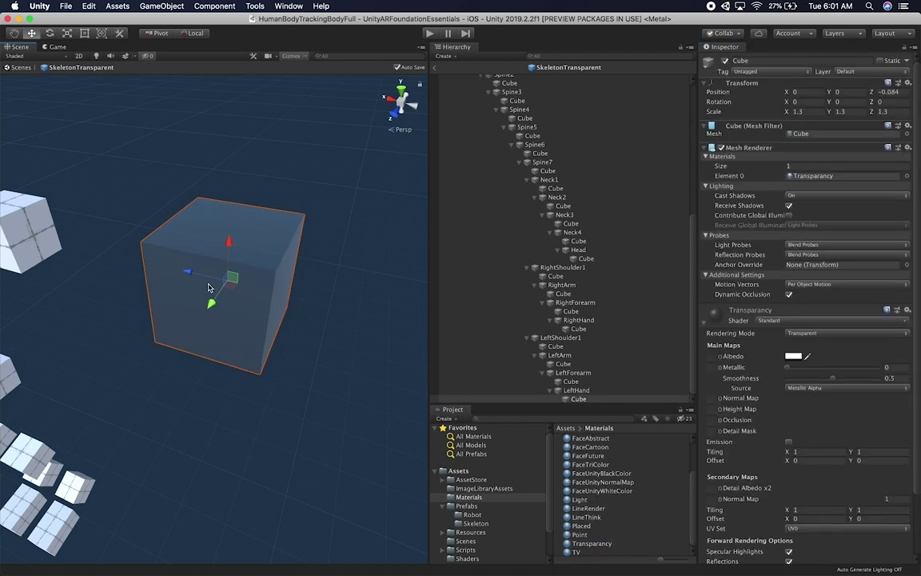
{"action": "left_click_drag", "start_coordinate": [232, 228], "coordinate": [416, 232], "text": "alt"}
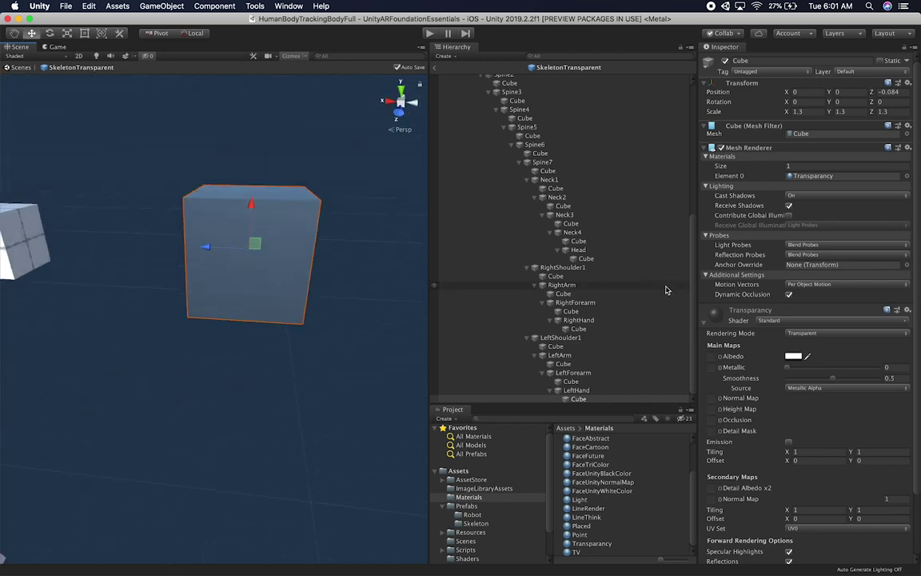
Filter the SkeletonTransparent hierarchy by "Cube" so that it lists only the skeleton's cubes.
{"action": "mouse_move", "coordinate": [831, 379]}
{"action": "left_mouse_down"}
{"action": "mouse_move", "coordinate": [766, 382]}
{"action": "mouse_move", "coordinate": [832, 384]}
{"action": "mouse_move", "coordinate": [808, 385]}
{"action": "mouse_move", "coordinate": [823, 385]}
{"action": "left_mouse_up"}
{"action": "left_click_drag", "start_coordinate": [272, 321], "coordinate": [386, 277], "text": "alt"}
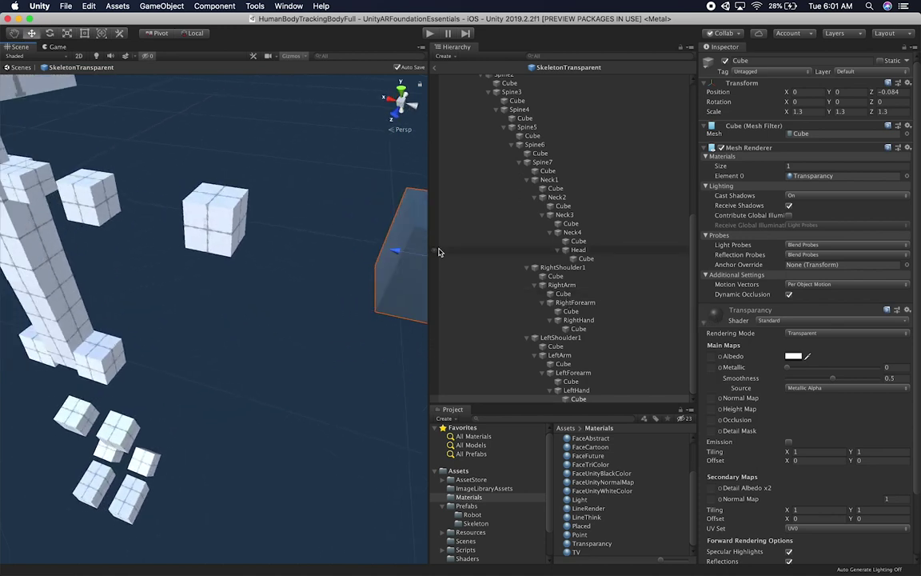
{"action": "left_click", "coordinate": [552, 55]}
{"action": "type", "text": "Cube"}
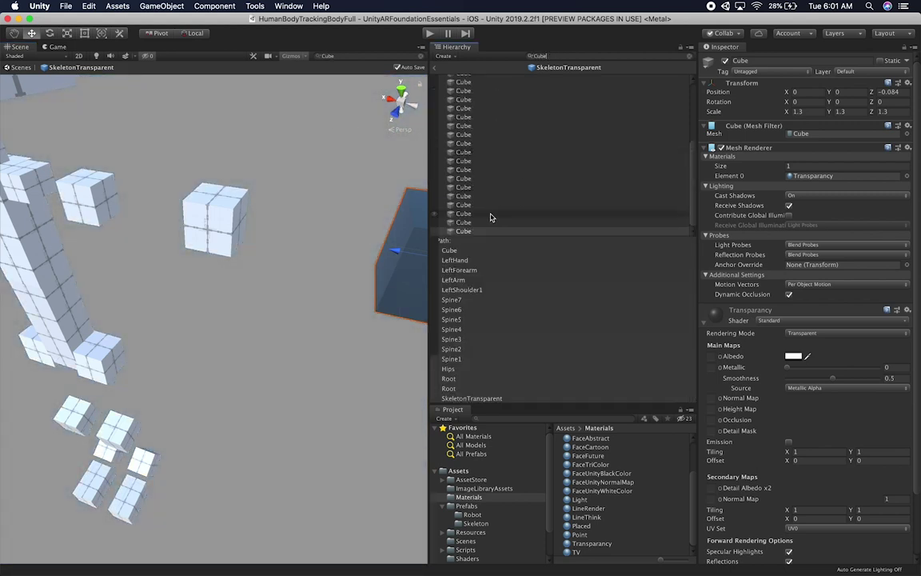
Assign the Transparancy material to the cubes of the left forearm, left arm and left shoulder.
{"action": "left_click_drag", "start_coordinate": [604, 549], "coordinate": [464, 223]}
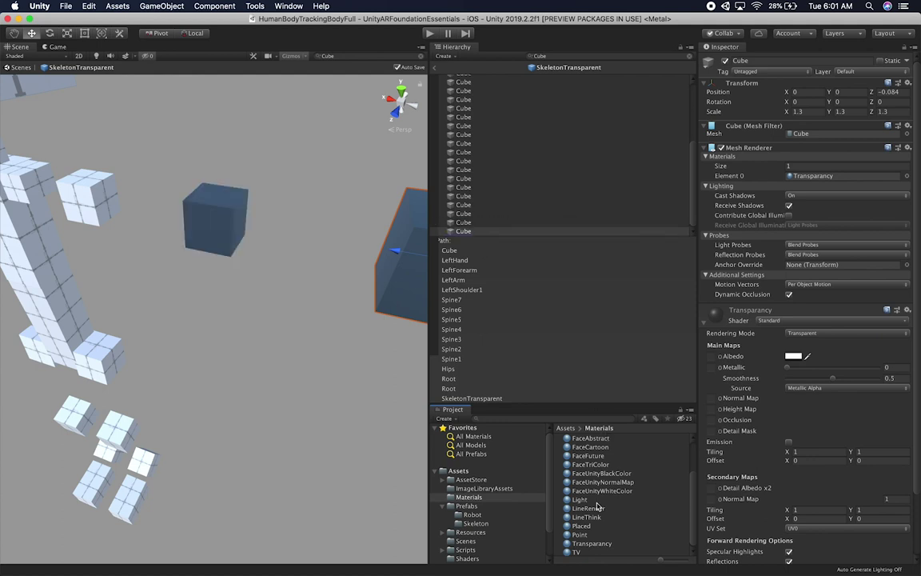
{"action": "left_click_drag", "start_coordinate": [596, 543], "coordinate": [497, 210]}
{"action": "left_click_drag", "start_coordinate": [596, 546], "coordinate": [473, 207]}
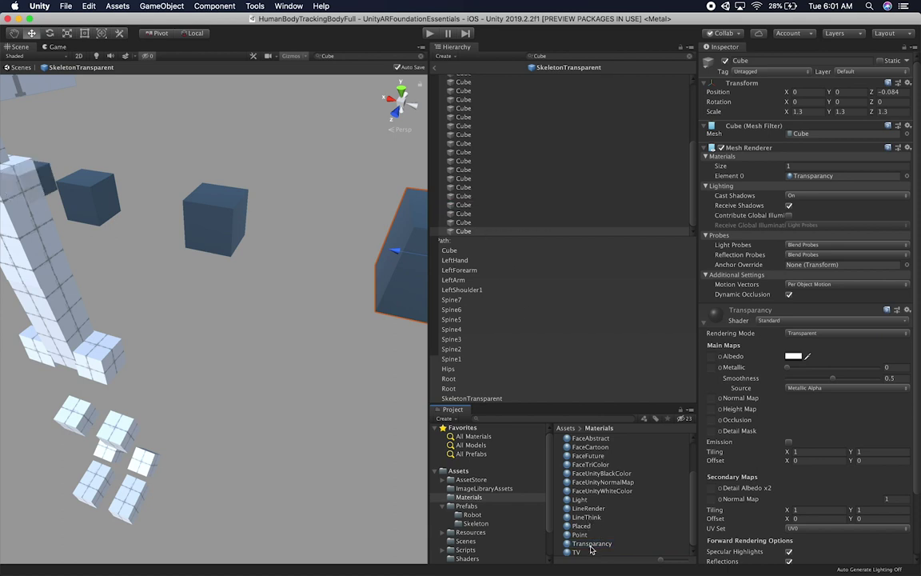
Assign the Transparancy material to the large head cube and to one cube of the upper spine.
{"action": "left_click_drag", "start_coordinate": [119, 309], "coordinate": [255, 292], "text": "alt"}
{"action": "middle_click_drag", "start_coordinate": [255, 292], "coordinate": [328, 347]}
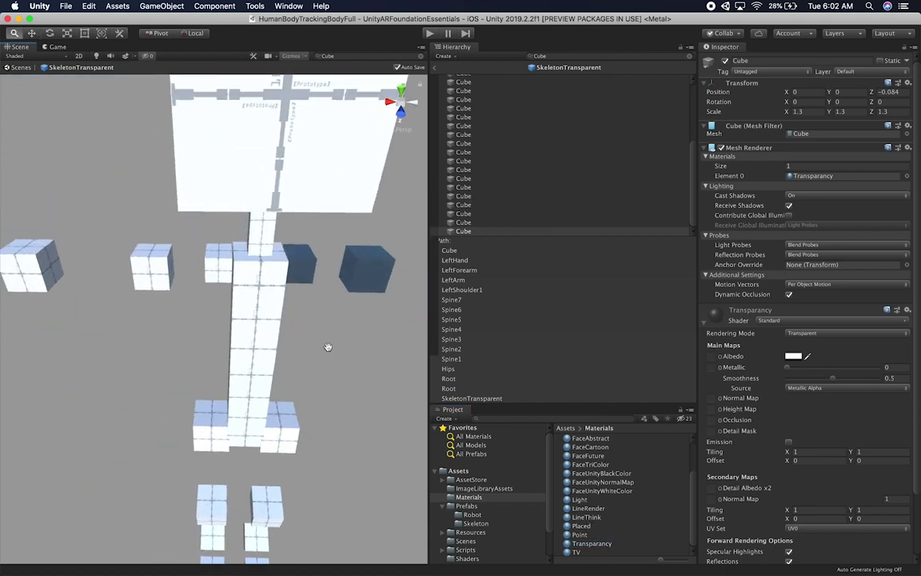
{"action": "left_click_drag", "start_coordinate": [327, 346], "coordinate": [282, 299], "text": "alt"}
{"action": "left_click_drag", "start_coordinate": [593, 547], "coordinate": [264, 232]}
{"action": "left_click_drag", "start_coordinate": [298, 281], "coordinate": [249, 315]}
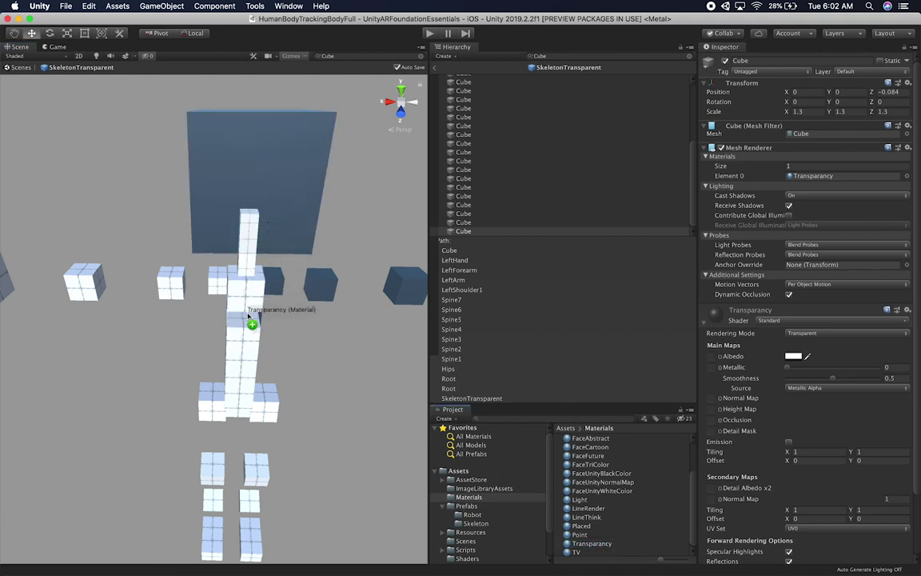
Assign the Transparancy material to more upper spine cubes, the neck cubes and the right shoulder cube.
{"action": "left_click_drag", "start_coordinate": [313, 331], "coordinate": [284, 305], "text": "alt"}
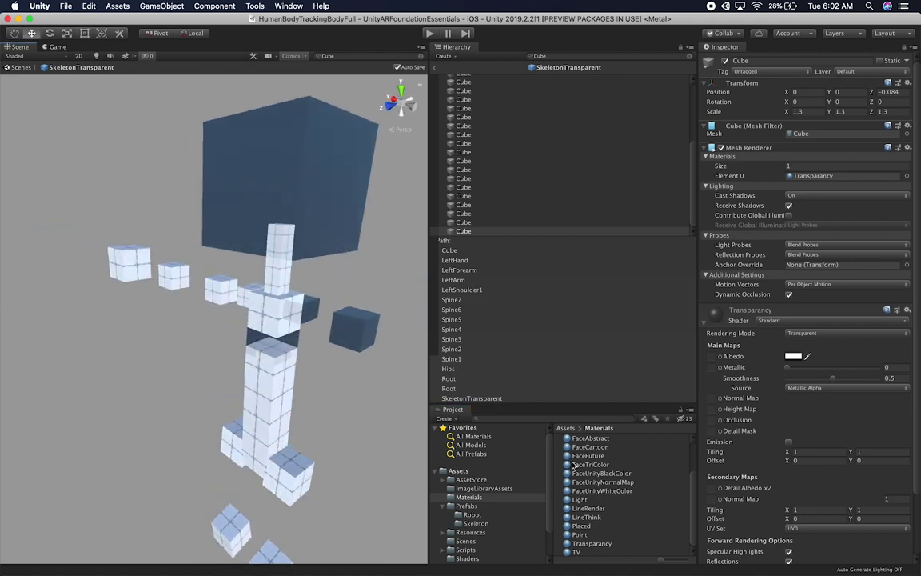
{"action": "mouse_move", "coordinate": [597, 544]}
{"action": "left_mouse_down"}
{"action": "mouse_move", "coordinate": [292, 327]}
{"action": "mouse_move", "coordinate": [268, 423]}
{"action": "mouse_move", "coordinate": [392, 439]}
{"action": "mouse_move", "coordinate": [599, 546]}
{"action": "left_mouse_up"}
{"action": "left_click_drag", "start_coordinate": [293, 320], "coordinate": [287, 376]}
{"action": "left_click_drag", "start_coordinate": [604, 538], "coordinate": [284, 283]}
{"action": "left_click_drag", "start_coordinate": [602, 548], "coordinate": [291, 282]}
{"action": "left_click_drag", "start_coordinate": [596, 545], "coordinate": [308, 266]}
{"action": "scroll", "coordinate": [309, 273], "scroll_direction": "up", "scroll_amount": 5}
{"action": "middle_click_drag", "start_coordinate": [308, 266], "coordinate": [290, 297]}
{"action": "scroll", "coordinate": [309, 274], "scroll_direction": "down", "scroll_amount": 3}
{"action": "left_click_drag", "start_coordinate": [586, 544], "coordinate": [306, 246]}
{"action": "left_click_drag", "start_coordinate": [590, 546], "coordinate": [245, 414]}
Assign the Transparancy material to the cubes of the right arm, right forearm and right hand.
{"action": "middle_click_drag", "start_coordinate": [216, 405], "coordinate": [419, 421]}
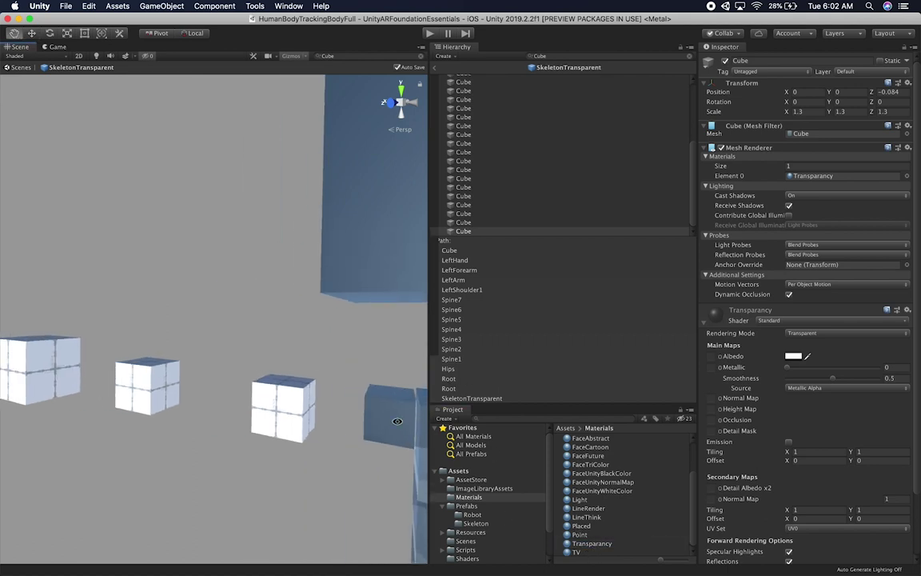
{"action": "left_click_drag", "start_coordinate": [583, 545], "coordinate": [316, 361]}
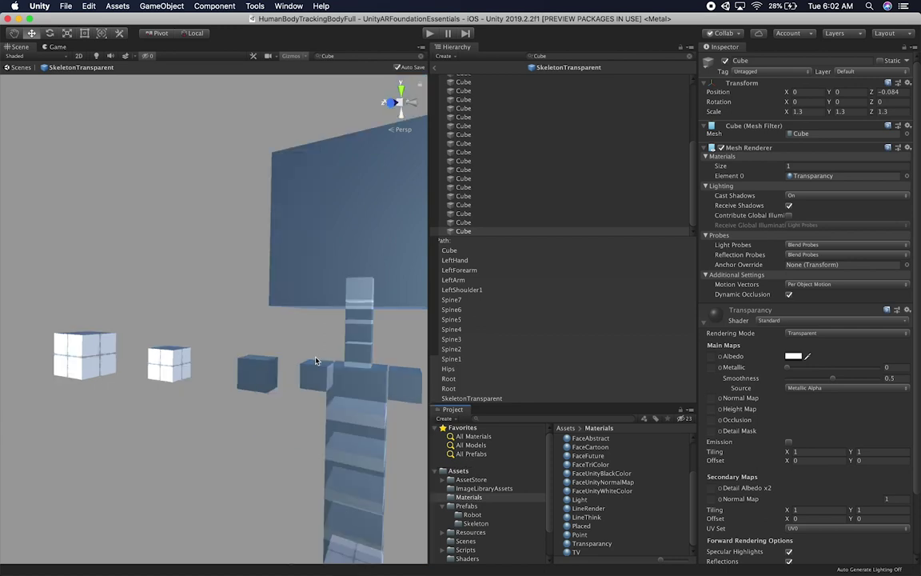
{"action": "left_click_drag", "start_coordinate": [199, 364], "coordinate": [350, 393], "text": "alt"}
{"action": "left_click_drag", "start_coordinate": [592, 543], "coordinate": [205, 370]}
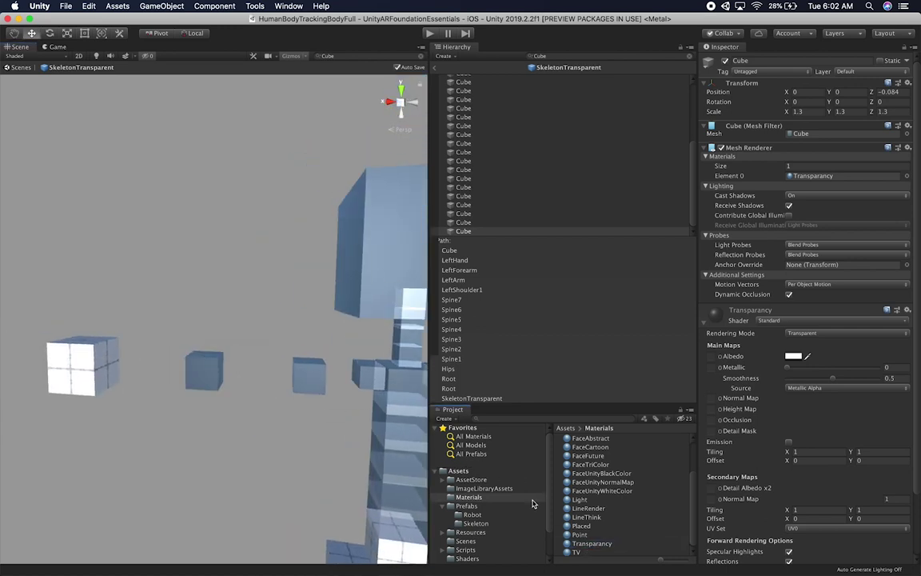
{"action": "left_click_drag", "start_coordinate": [596, 550], "coordinate": [90, 372]}
Assign the Transparancy material to both upper-leg cubes beside the hips and to the lowest spine cube.
{"action": "left_click_drag", "start_coordinate": [171, 282], "coordinate": [292, 223], "text": "alt"}
{"action": "left_click_drag", "start_coordinate": [583, 539], "coordinate": [320, 308]}
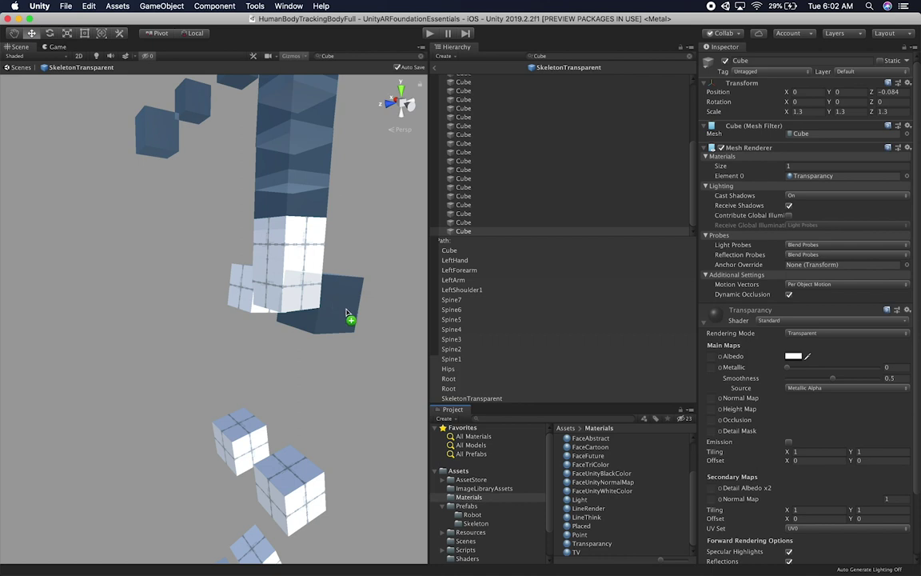
{"action": "left_click_drag", "start_coordinate": [591, 543], "coordinate": [286, 260]}
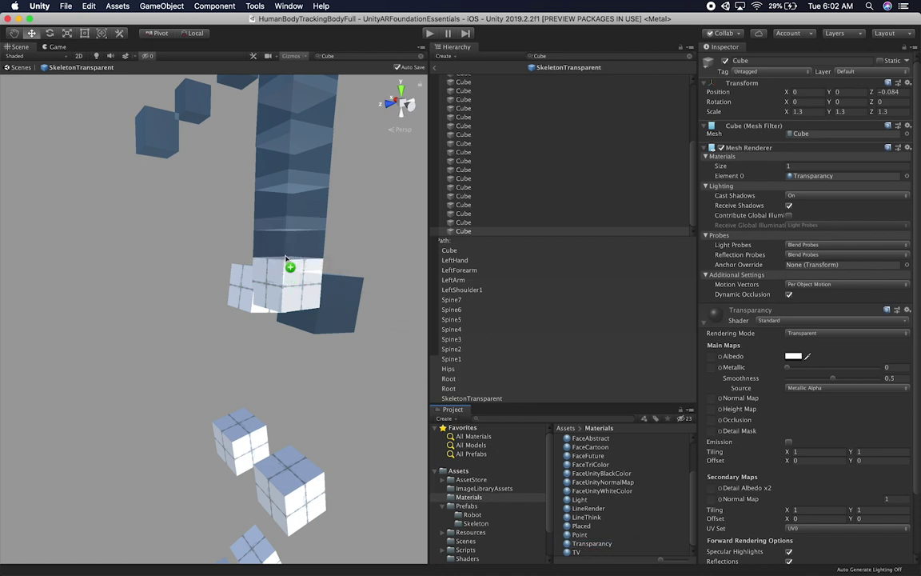
{"action": "left_click_drag", "start_coordinate": [591, 543], "coordinate": [251, 313]}
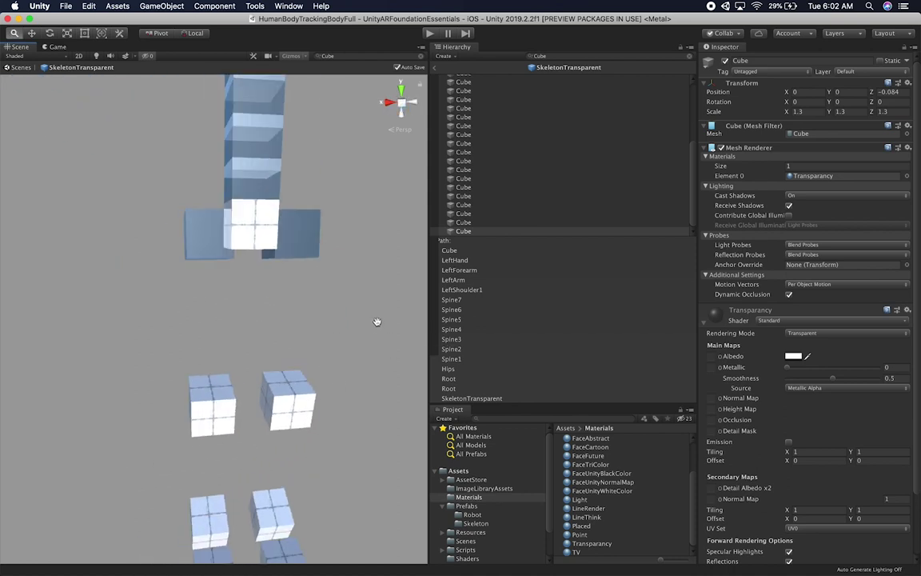
Assign the Transparancy material to both lower-leg cubes and apply it to the hips cube between the upper legs.
{"action": "left_click_drag", "start_coordinate": [598, 545], "coordinate": [304, 394]}
{"action": "left_click_drag", "start_coordinate": [583, 547], "coordinate": [232, 402]}
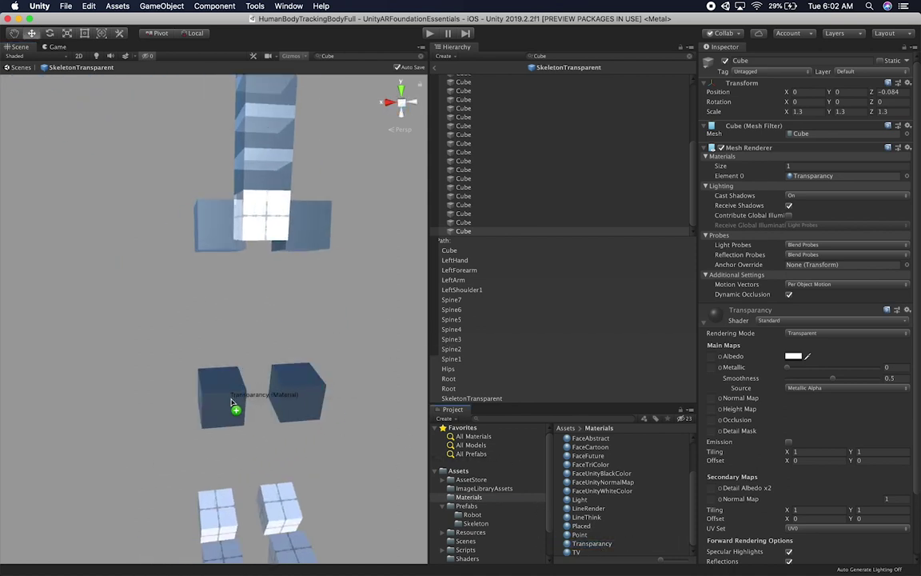
{"action": "left_click_drag", "start_coordinate": [583, 546], "coordinate": [265, 229]}
Assign the Transparancy material to the skeleton's foot and toe cubes, working around both feet.
{"action": "left_click_drag", "start_coordinate": [265, 227], "coordinate": [421, 395], "text": "alt"}
{"action": "left_click_drag", "start_coordinate": [582, 543], "coordinate": [185, 90]}
{"action": "key", "text": "w"}
{"action": "left_click_drag", "start_coordinate": [590, 543], "coordinate": [229, 358]}
{"action": "left_click_drag", "start_coordinate": [592, 544], "coordinate": [200, 424]}
{"action": "left_click_drag", "start_coordinate": [612, 546], "coordinate": [206, 400]}
{"action": "left_click_drag", "start_coordinate": [588, 547], "coordinate": [181, 350]}
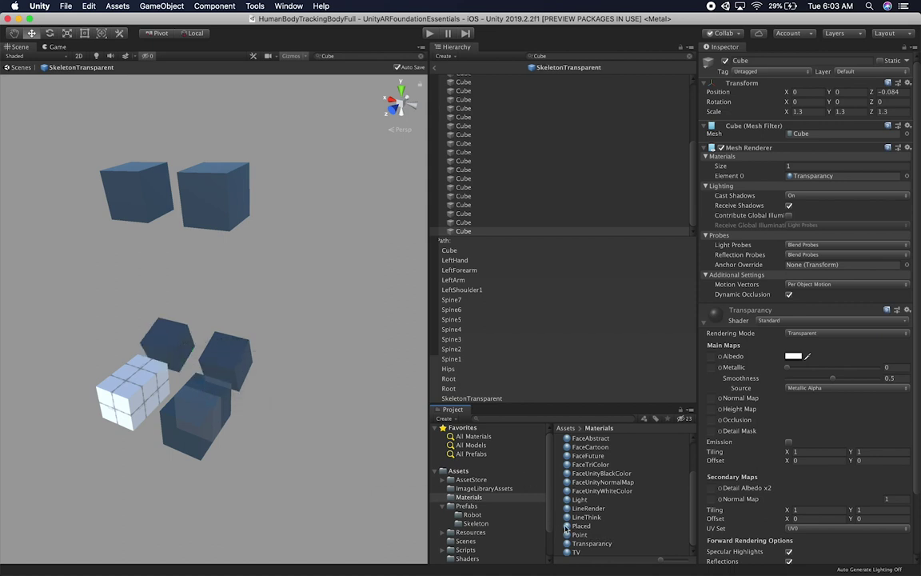
{"action": "left_click_drag", "start_coordinate": [579, 550], "coordinate": [384, 402]}
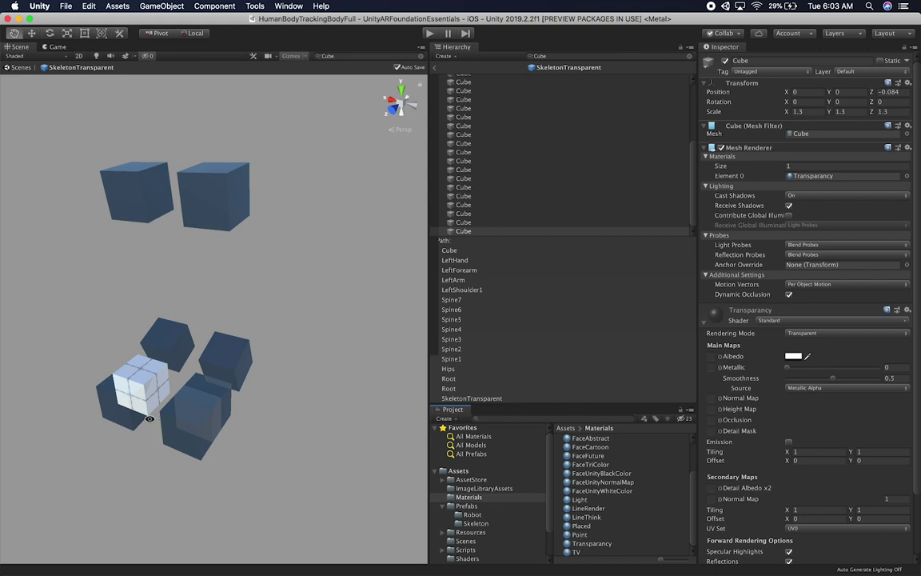
Assign the Transparancy material to the last remaining white cube at the feet.
{"action": "left_click_drag", "start_coordinate": [151, 422], "coordinate": [381, 425], "text": "alt"}
{"action": "left_click_drag", "start_coordinate": [210, 456], "coordinate": [343, 427], "text": "alt"}
{"action": "middle_click_drag", "start_coordinate": [250, 464], "coordinate": [330, 323], "text": "alt"}
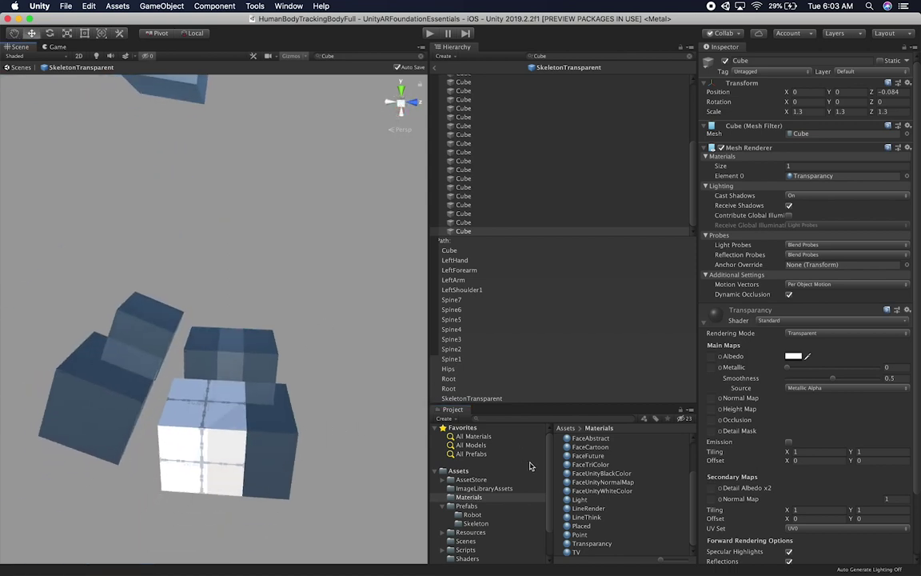
{"action": "left_click_drag", "start_coordinate": [588, 544], "coordinate": [204, 456]}
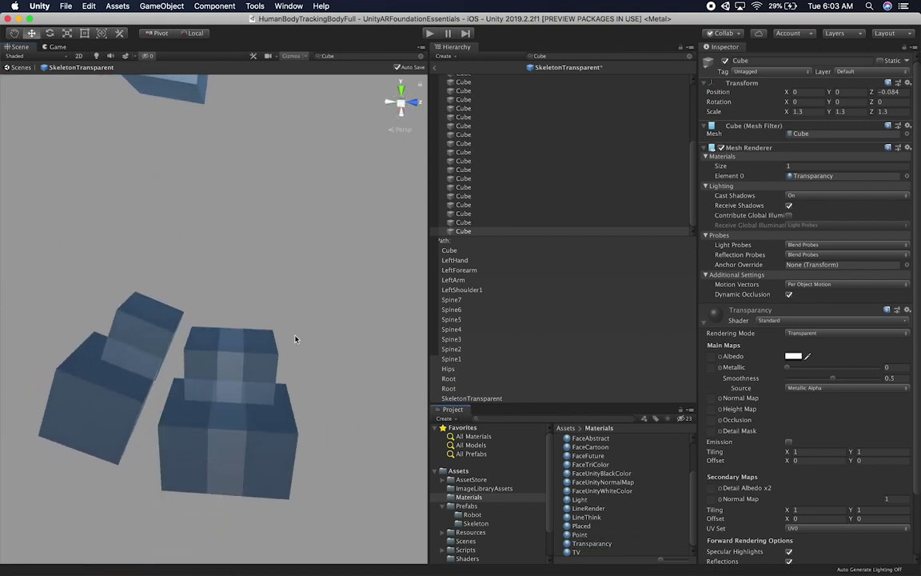
Select the Hips cube and apply the Transparancy material to the first Cube in the filtered hierarchy.
{"action": "scroll", "coordinate": [295, 336], "scroll_direction": "down", "scroll_amount": 5}
{"action": "left_click_drag", "start_coordinate": [295, 335], "coordinate": [142, 328], "text": "alt"}
{"action": "left_click", "coordinate": [125, 323]}
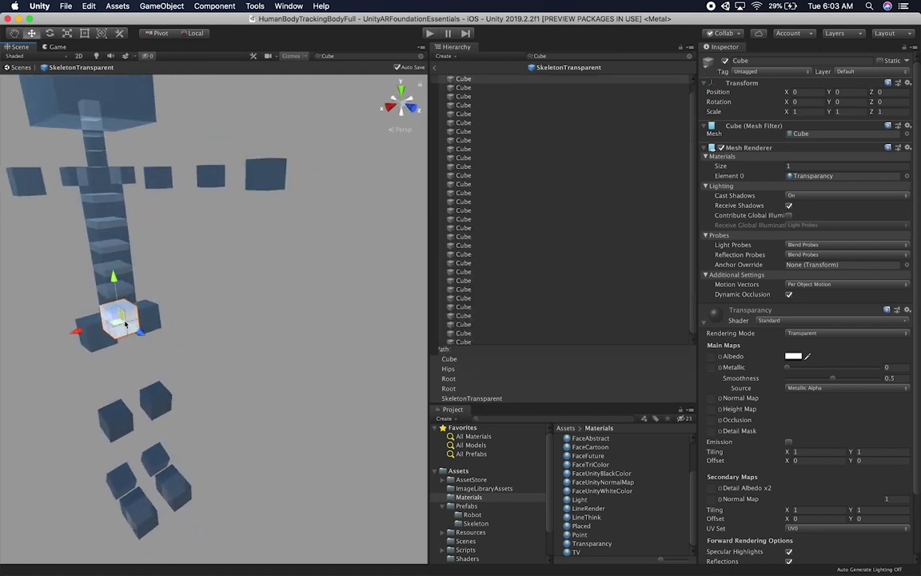
{"action": "left_click_drag", "start_coordinate": [600, 544], "coordinate": [466, 79]}
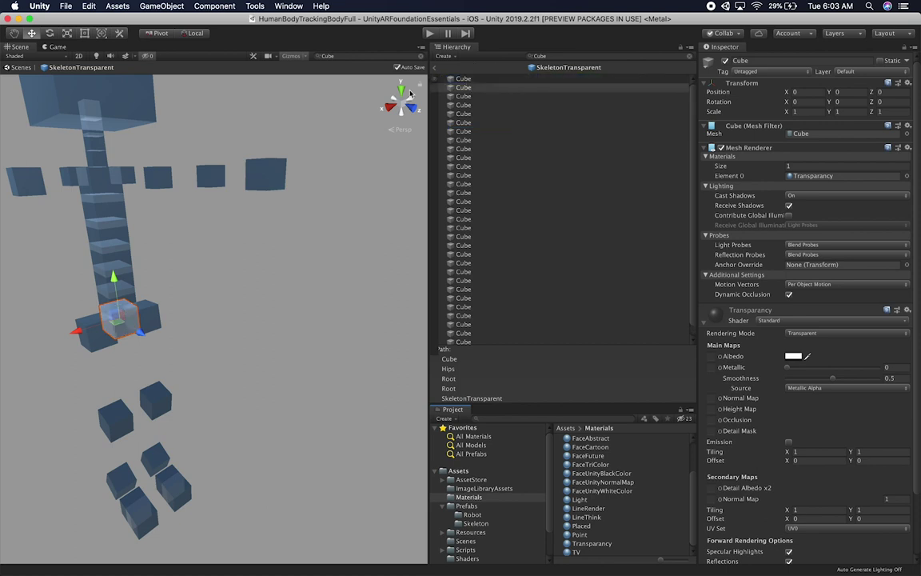
Check the Transparancy material's albedo colour and set its smoothness to 0.
{"action": "left_click_drag", "start_coordinate": [162, 169], "coordinate": [288, 180], "text": "alt"}
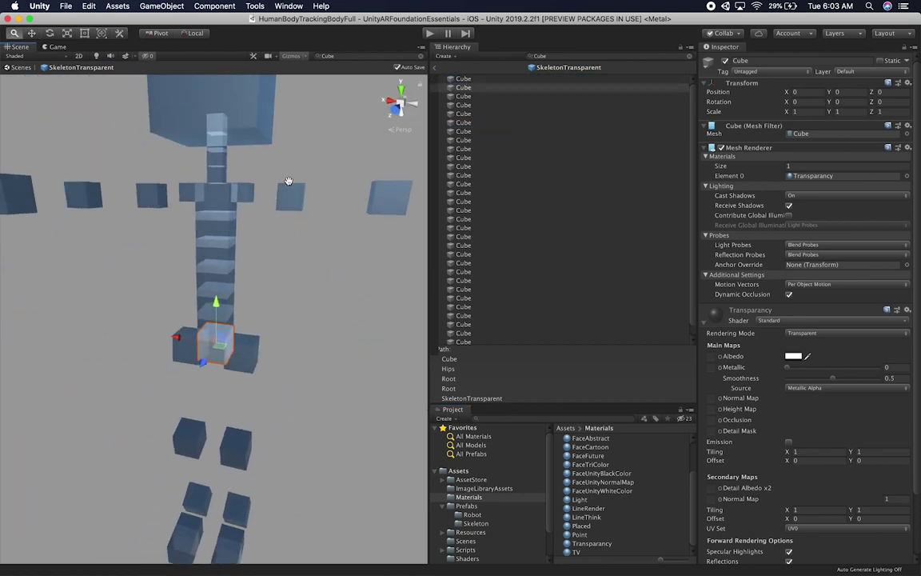
{"action": "left_click_drag", "start_coordinate": [265, 259], "coordinate": [287, 220], "text": "alt"}
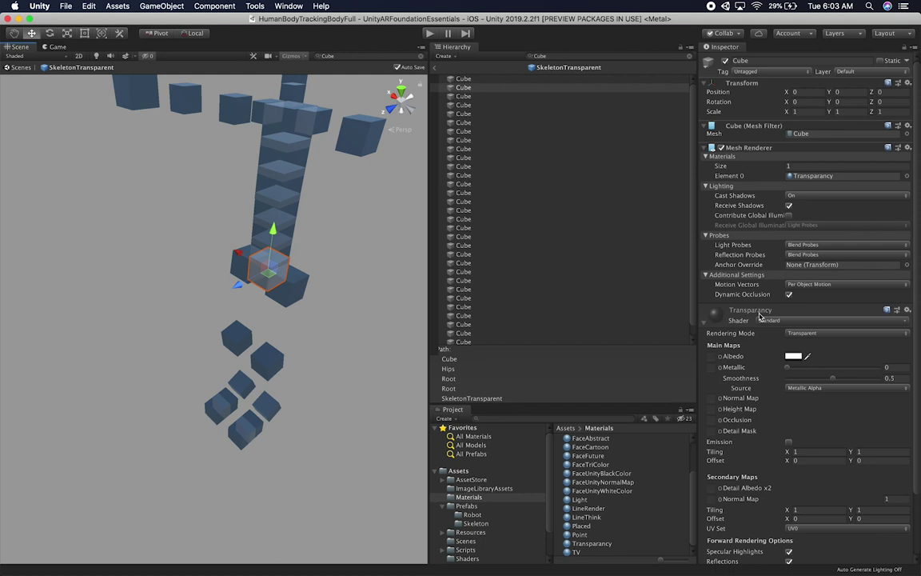
{"action": "left_click", "coordinate": [793, 357]}
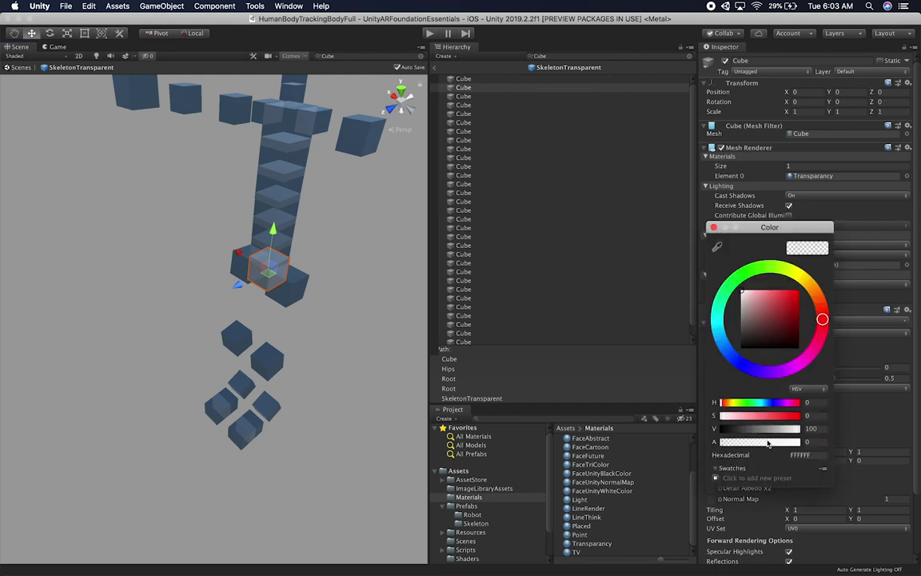
{"action": "left_click", "coordinate": [714, 229]}
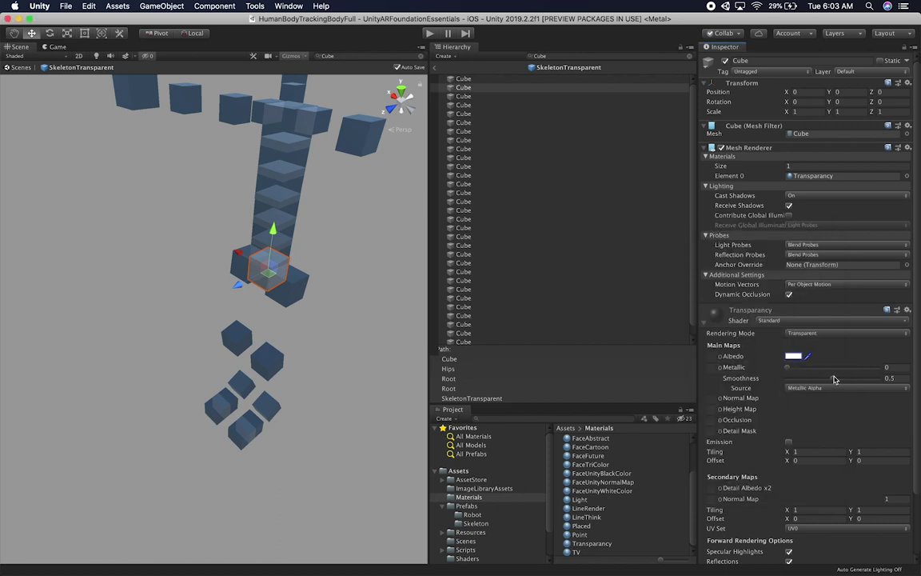
{"action": "left_click_drag", "start_coordinate": [835, 379], "coordinate": [781, 379]}
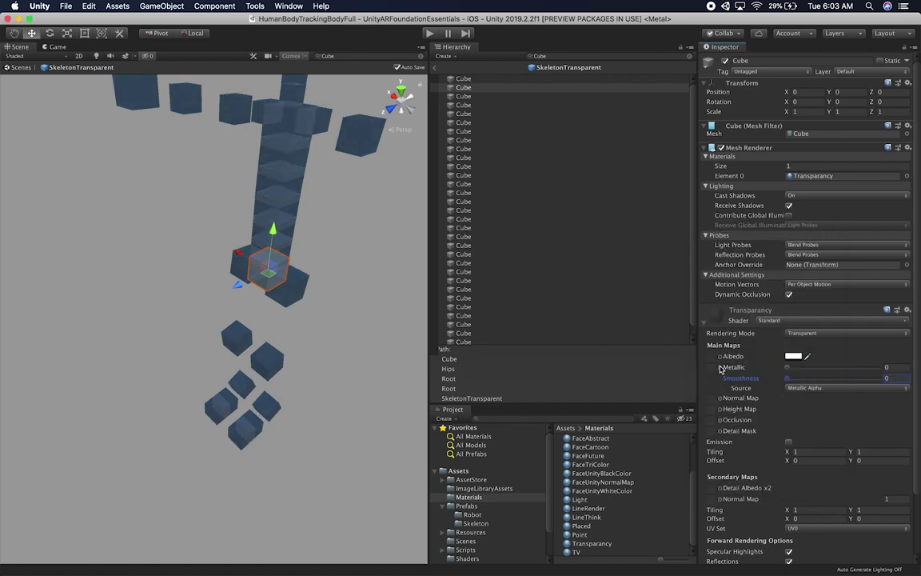
Switch the Transparancy material's rendering mode to Fade and set its albedo alpha to 0.
{"action": "left_click", "coordinate": [807, 336]}
{"action": "left_click", "coordinate": [806, 324]}
{"action": "left_click", "coordinate": [794, 356]}
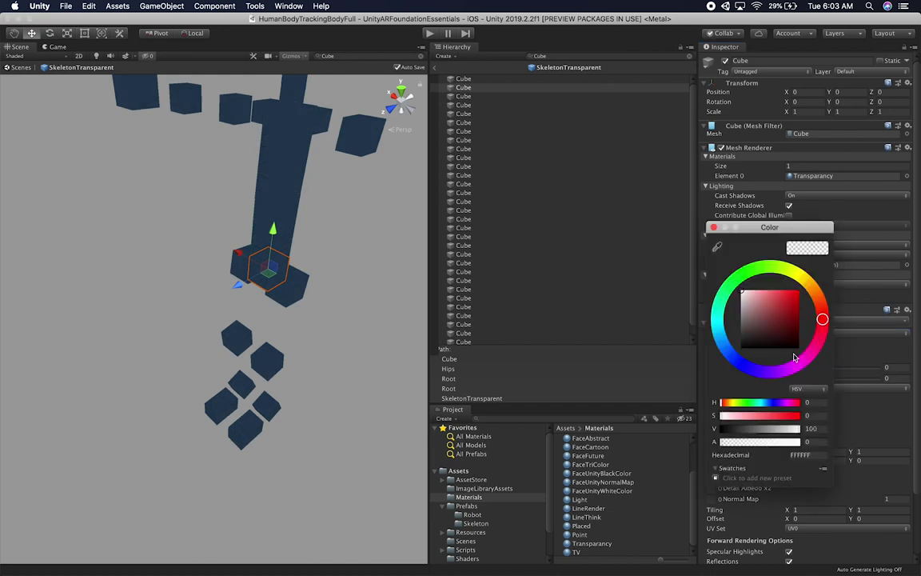
{"action": "left_click_drag", "start_coordinate": [759, 446], "coordinate": [705, 436]}
{"action": "left_click", "coordinate": [328, 205]}
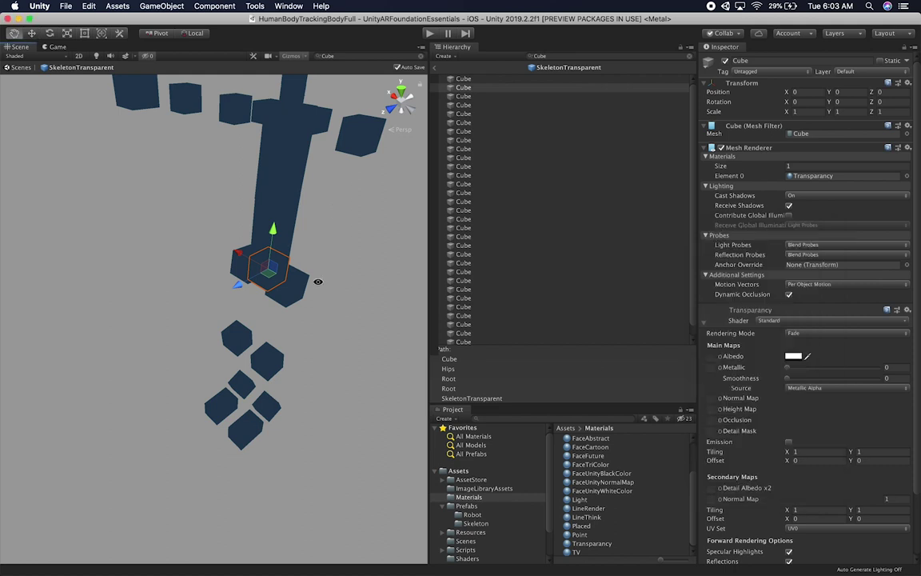
Select an upper spine cube and set its Transparancy material's albedo alpha to 0 again.
{"action": "left_click", "coordinate": [323, 272]}
{"action": "middle_click_drag", "start_coordinate": [331, 206], "coordinate": [305, 278]}
{"action": "left_click_drag", "start_coordinate": [305, 277], "coordinate": [352, 268], "text": "alt"}
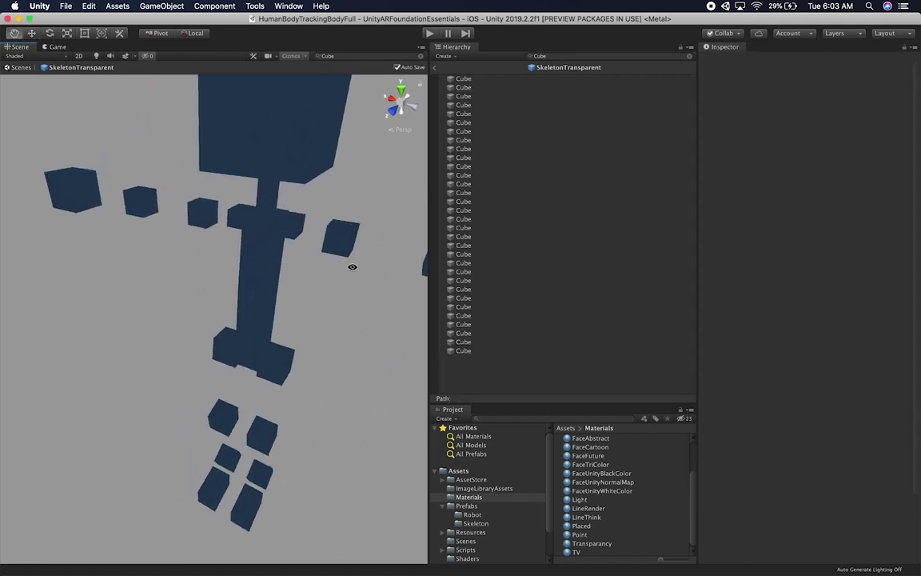
{"action": "left_click", "coordinate": [277, 272]}
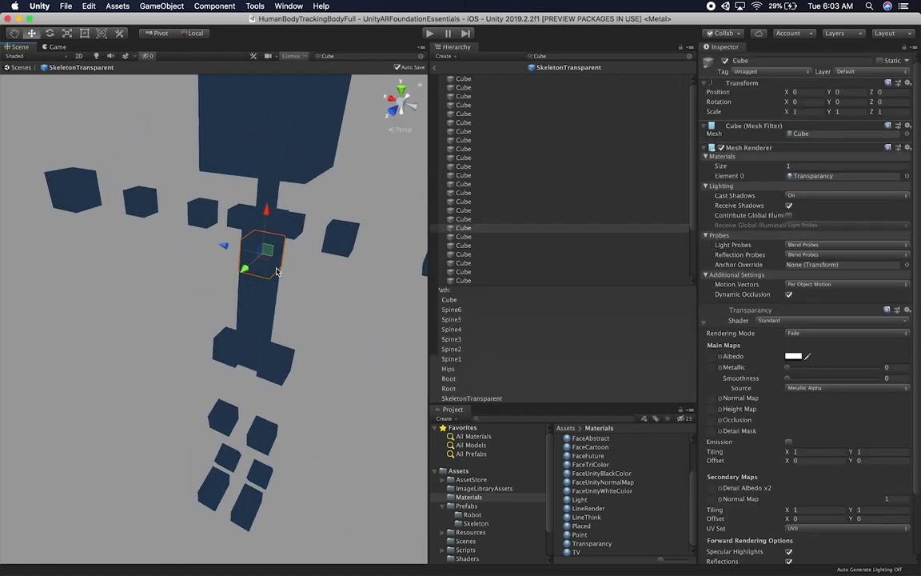
{"action": "left_click", "coordinate": [792, 356]}
{"action": "left_click_drag", "start_coordinate": [760, 443], "coordinate": [702, 445]}
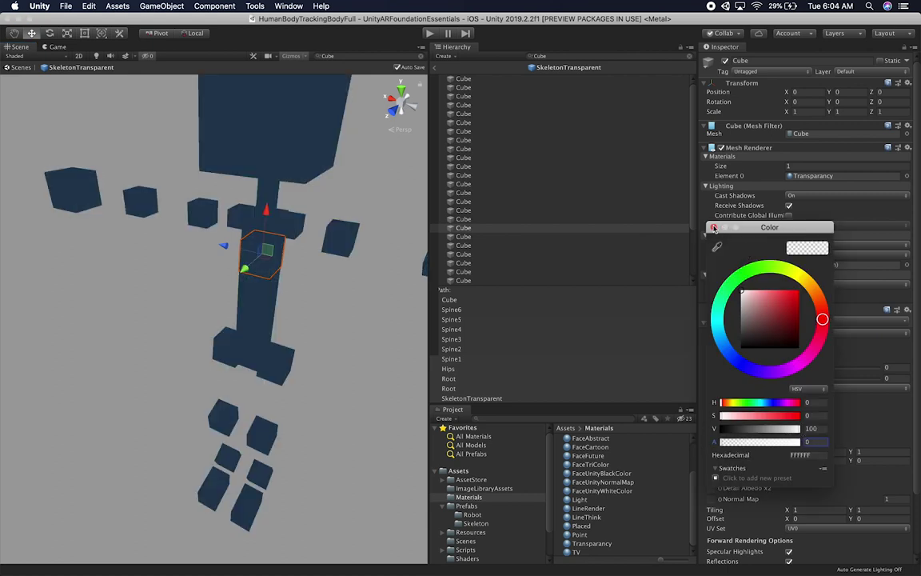
{"action": "left_click", "coordinate": [714, 228]}
{"action": "left_click", "coordinate": [794, 355]}
{"action": "left_click", "coordinate": [714, 228]}
Set the Transparancy material's rendering mode back to Transparent and keep its albedo alpha at 0.
{"action": "left_click", "coordinate": [817, 334]}
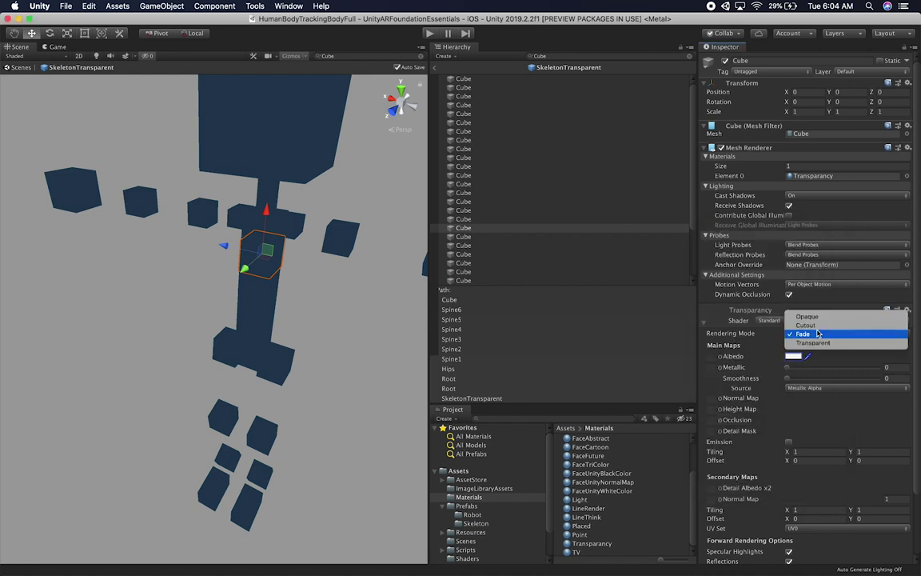
{"action": "left_click", "coordinate": [816, 342]}
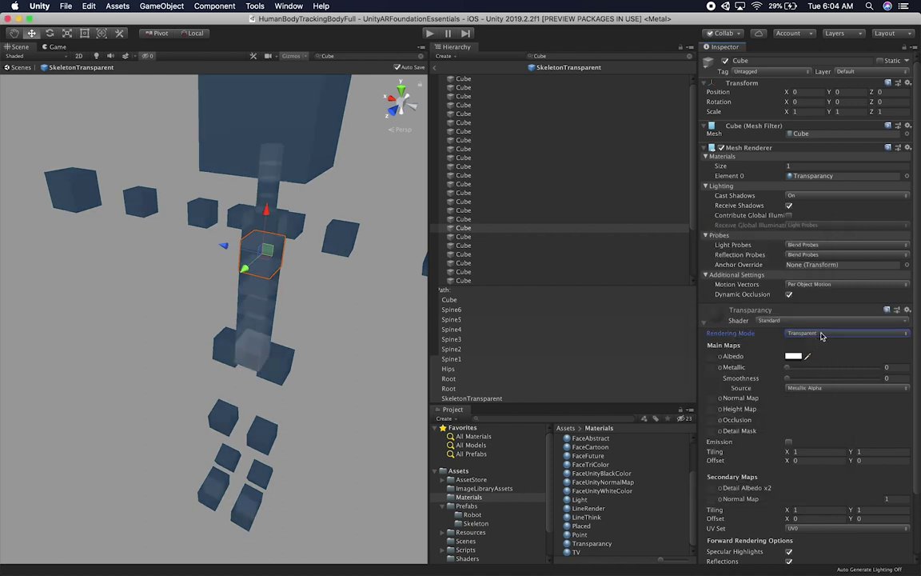
{"action": "left_click", "coordinate": [809, 334]}
{"action": "left_click", "coordinate": [808, 331]}
{"action": "left_click", "coordinate": [794, 355]}
{"action": "left_click_drag", "start_coordinate": [762, 444], "coordinate": [685, 453]}
{"action": "left_click", "coordinate": [715, 229]}
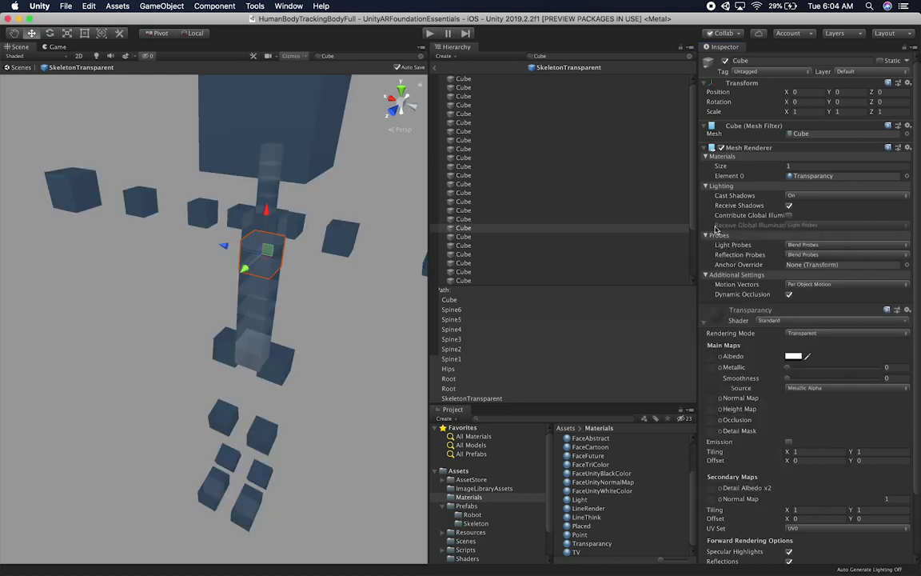
Turn off Specular Highlights and Reflections in the Transparancy material's forward rendering options.
{"action": "scroll", "coordinate": [836, 441], "scroll_direction": "down", "scroll_amount": 3}
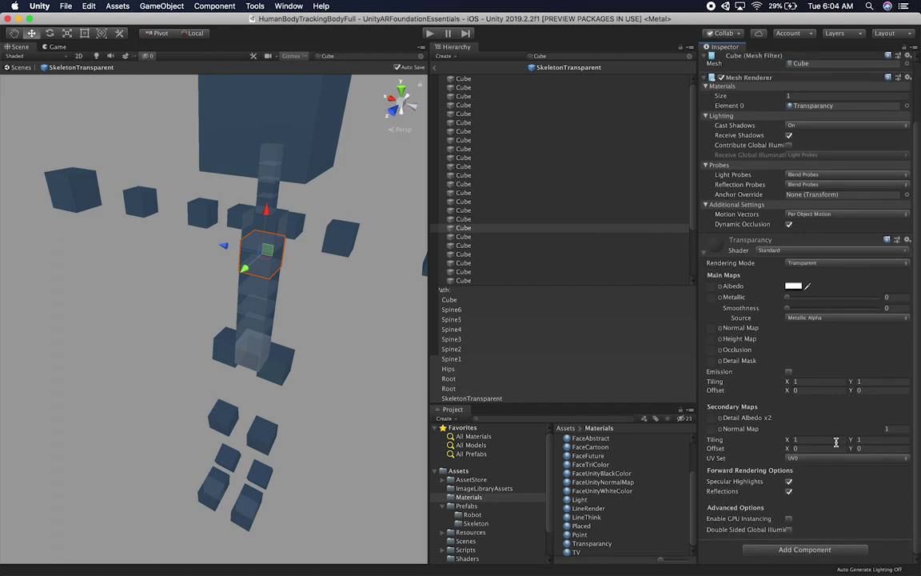
{"action": "left_click", "coordinate": [788, 481]}
{"action": "left_click", "coordinate": [788, 482]}
{"action": "left_click", "coordinate": [789, 491]}
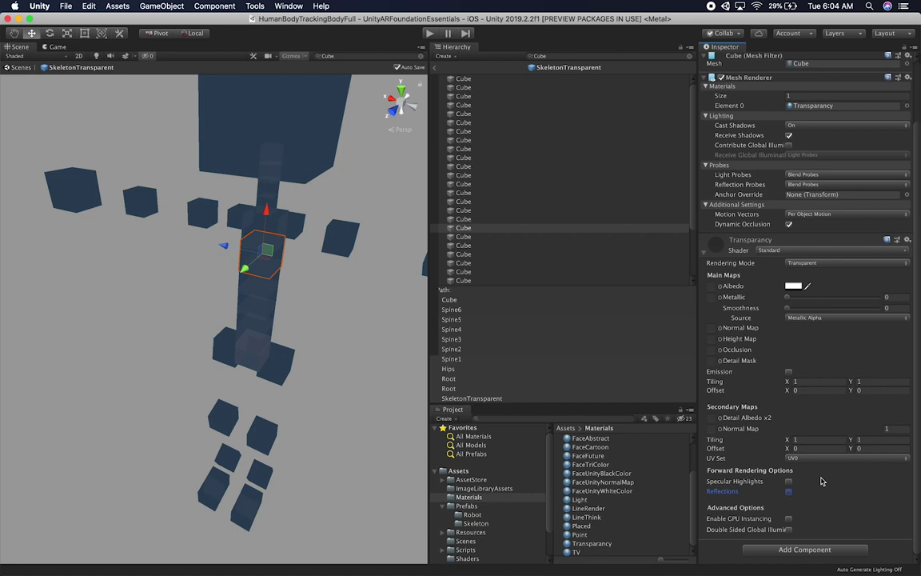
Switch the Transparancy material's rendering mode to Fade and set its albedo alpha to 0.
{"action": "left_click", "coordinate": [832, 262]}
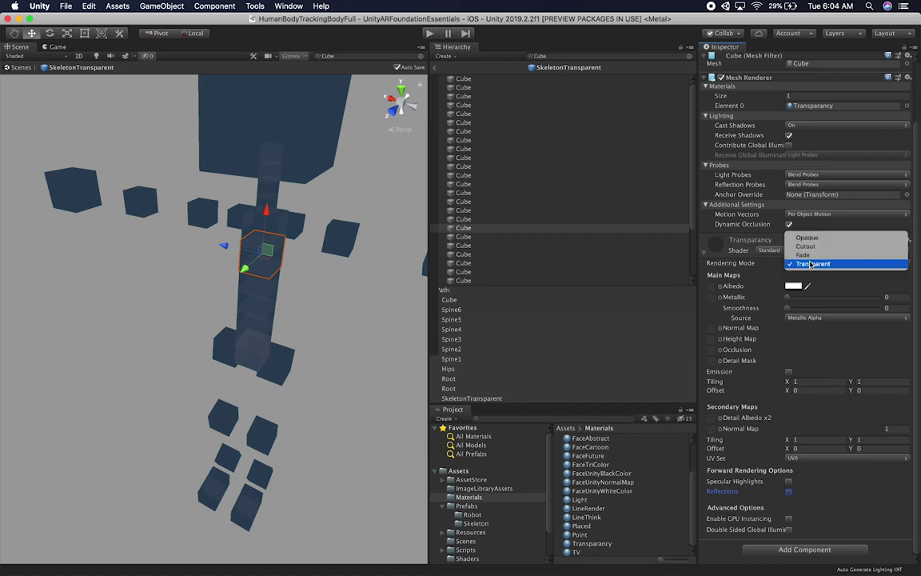
{"action": "left_click", "coordinate": [832, 254]}
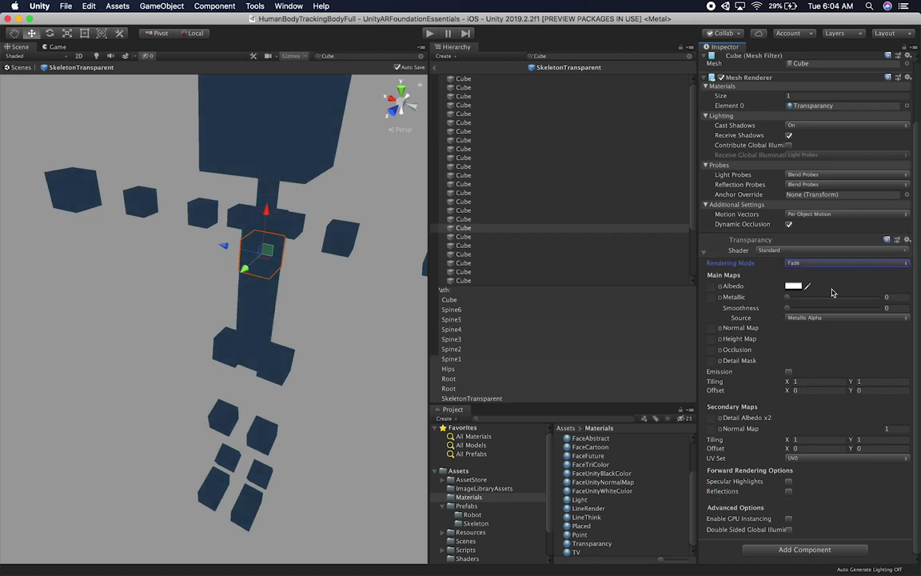
{"action": "left_click", "coordinate": [795, 286]}
{"action": "left_click_drag", "start_coordinate": [788, 442], "coordinate": [704, 445]}
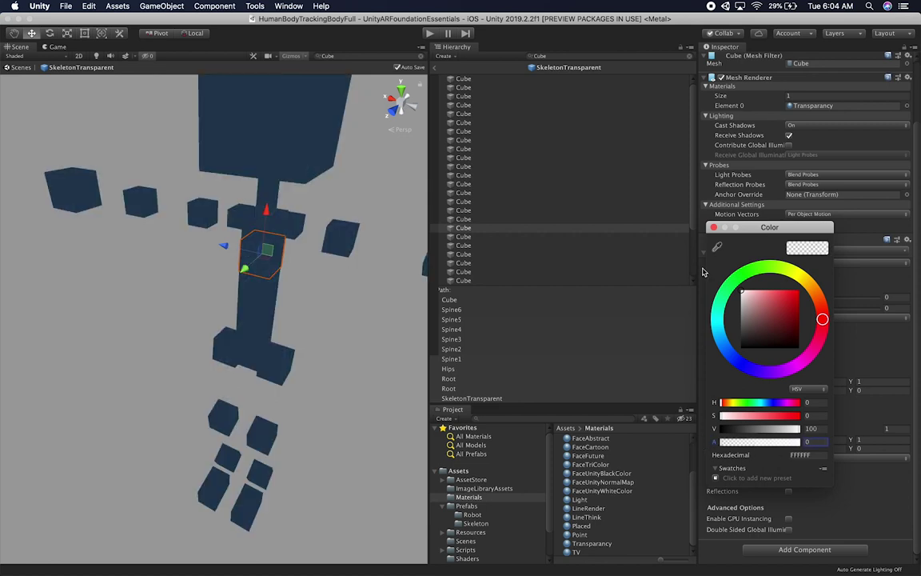
{"action": "left_click", "coordinate": [714, 228]}
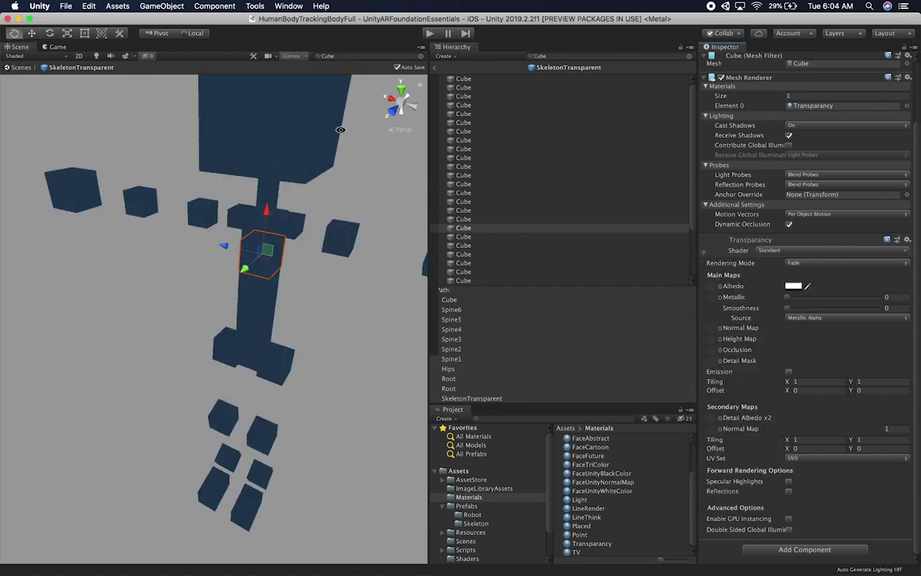
{"action": "left_click_drag", "start_coordinate": [305, 169], "coordinate": [195, 180], "text": "alt"}
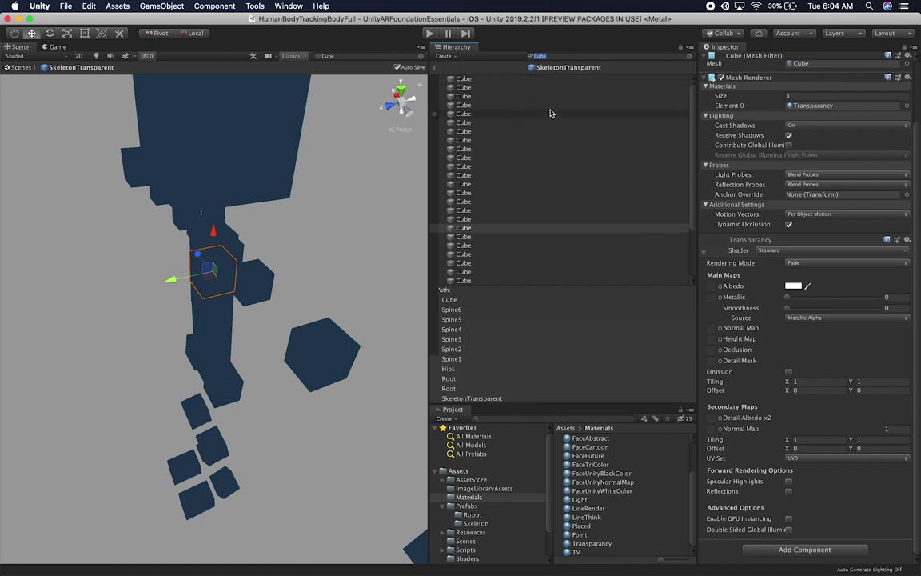
Clear the Cube filter from the hierarchy and select the cube under LeftToesEnd.
{"action": "key", "text": "Escape"}
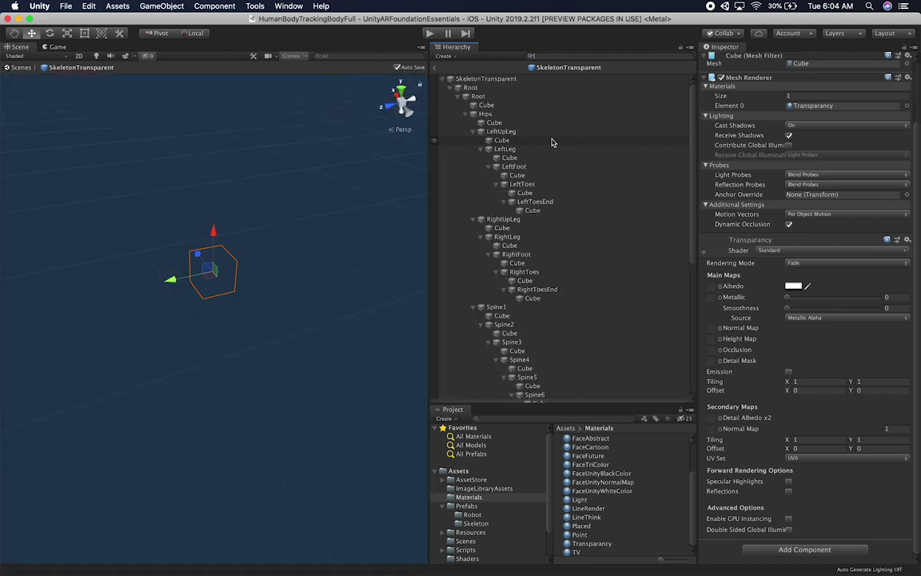
{"action": "left_click_drag", "start_coordinate": [241, 244], "coordinate": [319, 229], "text": "alt"}
{"action": "left_click", "coordinate": [522, 184]}
{"action": "left_click", "coordinate": [532, 210]}
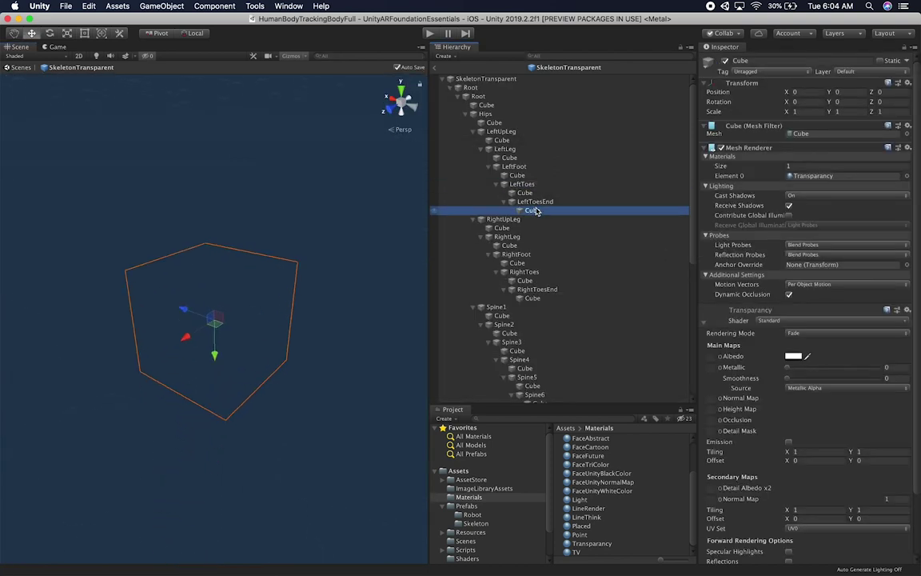
Raise the Transparancy material's albedo alpha to 14, check the whole skeleton, and select the Spine1 cube.
{"action": "left_click_drag", "start_coordinate": [788, 369], "coordinate": [824, 369]}
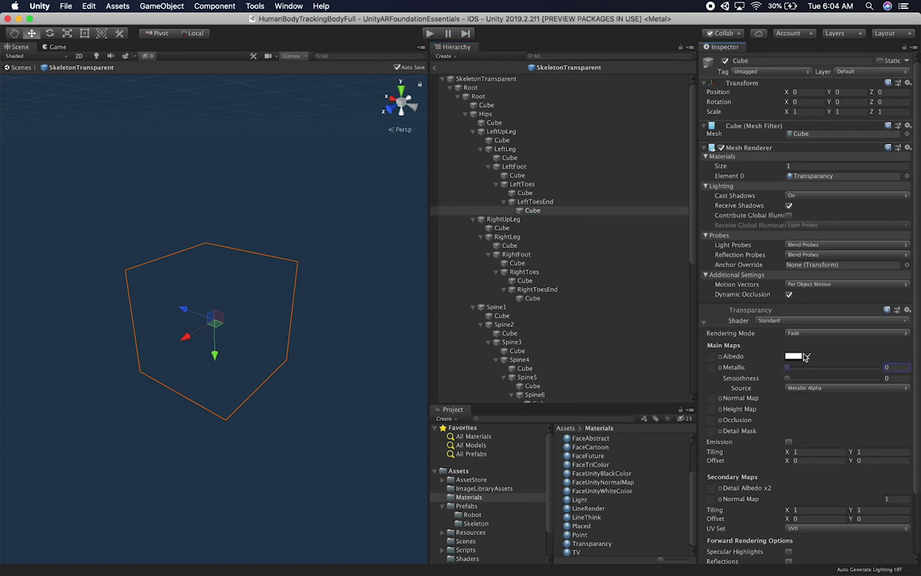
{"action": "left_click", "coordinate": [795, 355]}
{"action": "mouse_move", "coordinate": [745, 445]}
{"action": "left_mouse_down"}
{"action": "mouse_move", "coordinate": [756, 442]}
{"action": "mouse_move", "coordinate": [724, 443]}
{"action": "mouse_move", "coordinate": [744, 443]}
{"action": "mouse_move", "coordinate": [732, 442]}
{"action": "left_mouse_up"}
{"action": "scroll", "coordinate": [328, 353], "scroll_direction": "down", "scroll_amount": 10}
{"action": "scroll", "coordinate": [327, 336], "scroll_direction": "up", "scroll_amount": 5}
{"action": "middle_click_drag", "start_coordinate": [326, 298], "coordinate": [324, 351]}
{"action": "scroll", "coordinate": [335, 376], "scroll_direction": "down", "scroll_amount": 8}
{"action": "scroll", "coordinate": [324, 351], "scroll_direction": "up", "scroll_amount": 4}
{"action": "scroll", "coordinate": [324, 351], "scroll_direction": "up", "scroll_amount": 2}
{"action": "left_click_drag", "start_coordinate": [324, 351], "coordinate": [287, 299], "text": "alt"}
{"action": "left_click", "coordinate": [287, 298]}
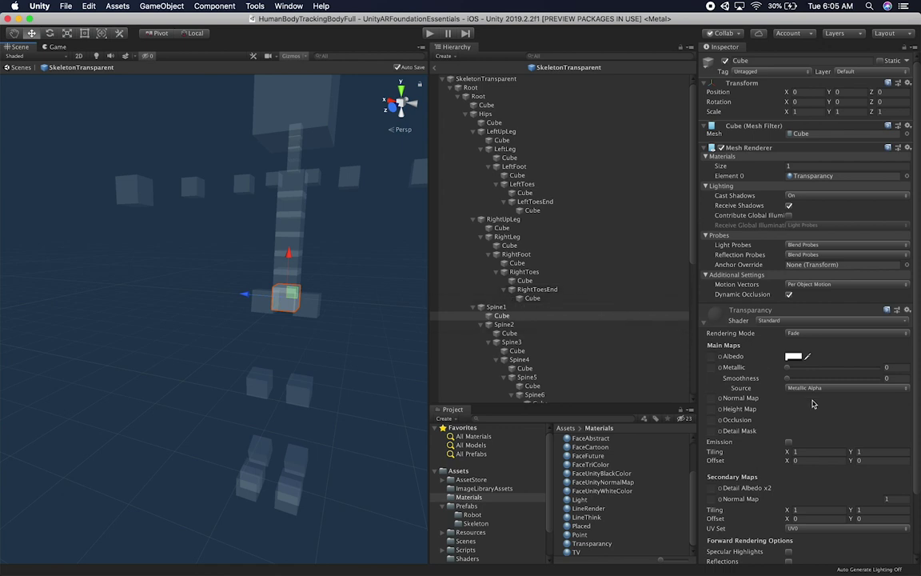
Set the Transparancy material's albedo alpha to 0 from the Spine1 cube and deselect the cube.
{"action": "left_click", "coordinate": [793, 355]}
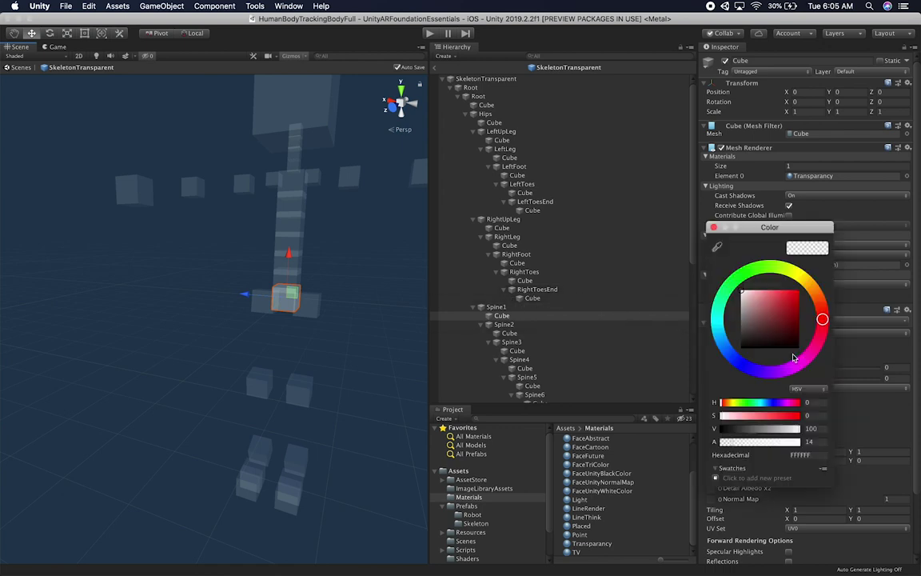
{"action": "left_click_drag", "start_coordinate": [747, 446], "coordinate": [713, 447]}
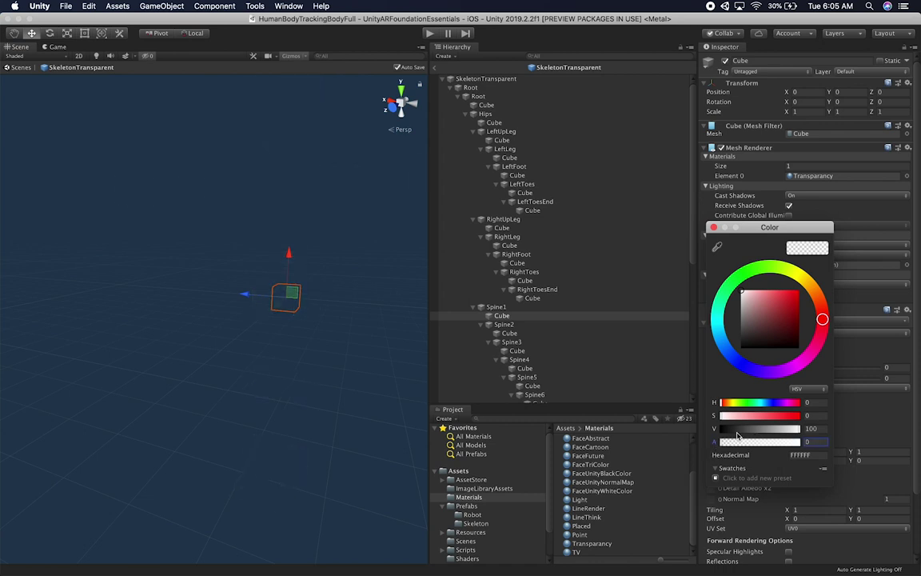
{"action": "left_click", "coordinate": [240, 309]}
{"action": "left_click", "coordinate": [345, 269]}
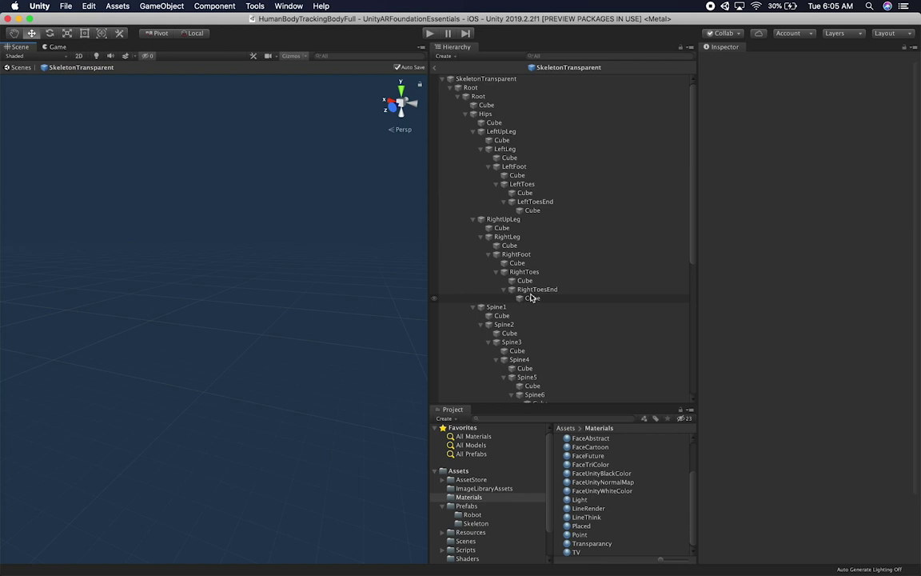
Raise the Transparancy material's albedo alpha slightly above 0 from the RightToesEnd cube, and select the LeftHand cube.
{"action": "left_click", "coordinate": [532, 298]}
{"action": "left_click", "coordinate": [787, 357]}
{"action": "left_click_drag", "start_coordinate": [730, 443], "coordinate": [736, 444]}
{"action": "left_click", "coordinate": [366, 309], "text": "alt"}
{"action": "left_click_drag", "start_coordinate": [323, 304], "coordinate": [277, 335], "text": "alt"}
{"action": "left_click", "coordinate": [309, 353]}
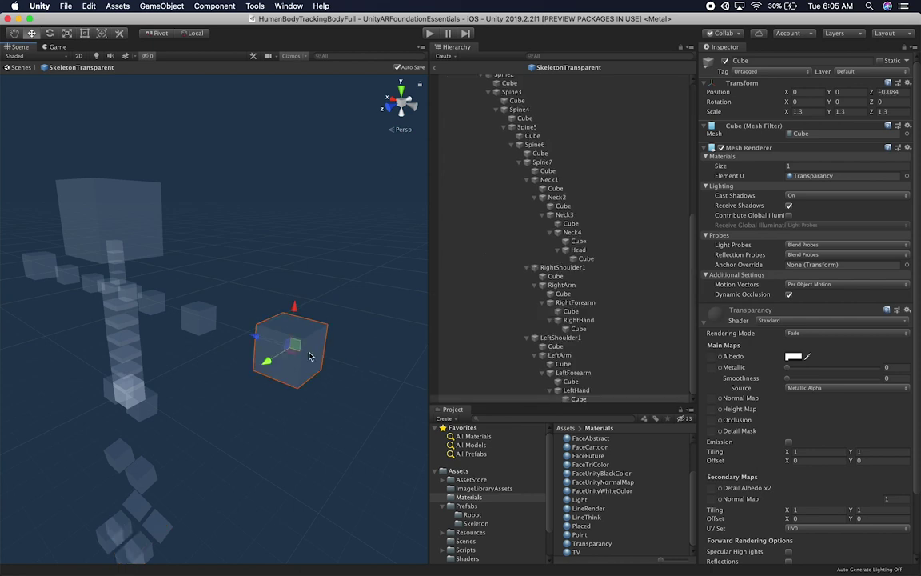
{"action": "left_click_drag", "start_coordinate": [313, 406], "coordinate": [296, 363], "text": "alt"}
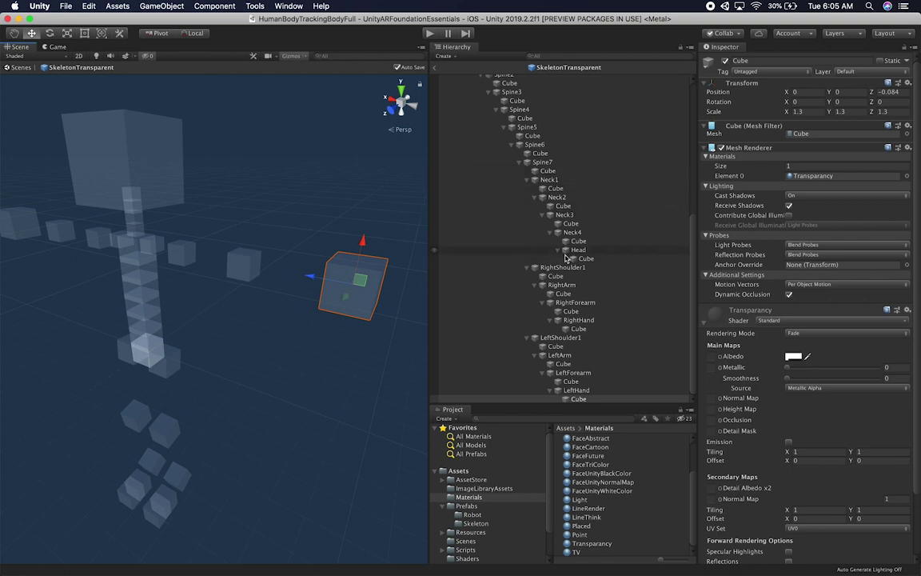
Collapse the Transparancy material's settings and add a Trail Renderer component to the LeftHand cube.
{"action": "scroll", "coordinate": [700, 384], "scroll_direction": "down", "scroll_amount": 3}
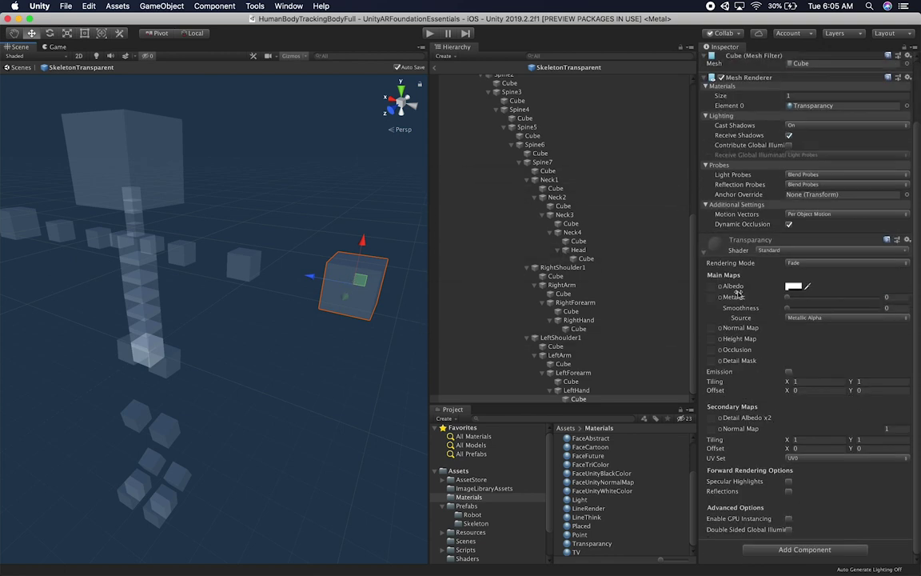
{"action": "left_click", "coordinate": [740, 247]}
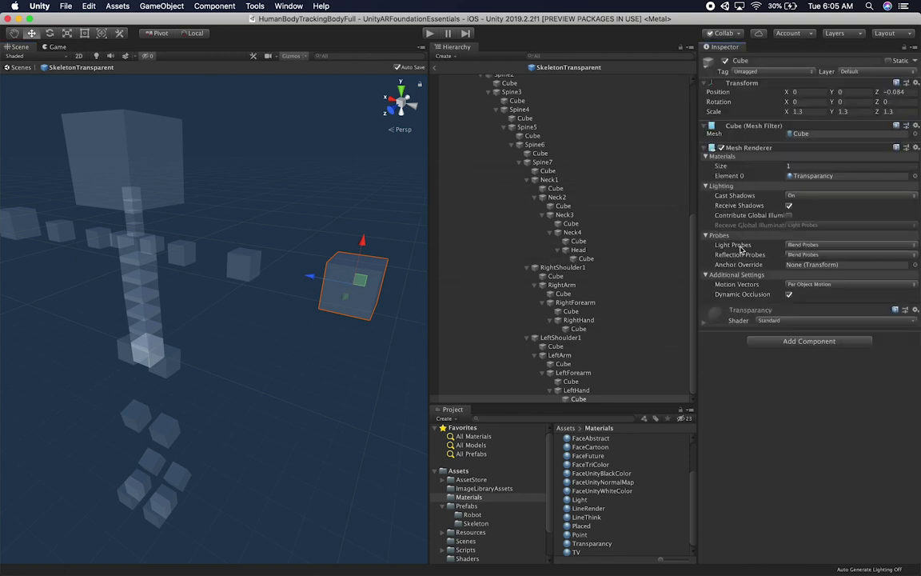
{"action": "double_click", "coordinate": [576, 399]}
{"action": "left_click_drag", "start_coordinate": [322, 354], "coordinate": [302, 349], "text": "alt"}
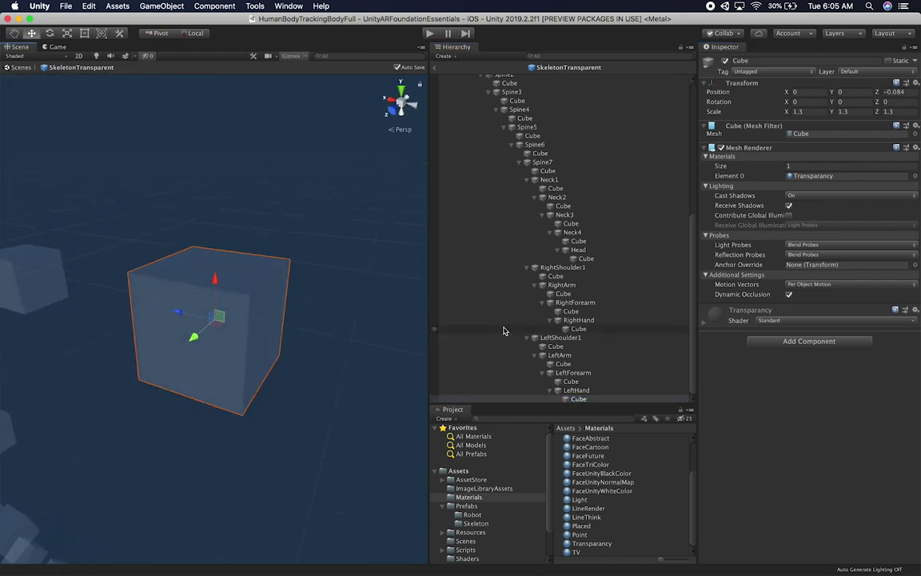
{"action": "left_click_drag", "start_coordinate": [590, 398], "coordinate": [589, 318]}
{"action": "left_click_drag", "start_coordinate": [584, 331], "coordinate": [741, 342]}
{"action": "left_click", "coordinate": [809, 342]}
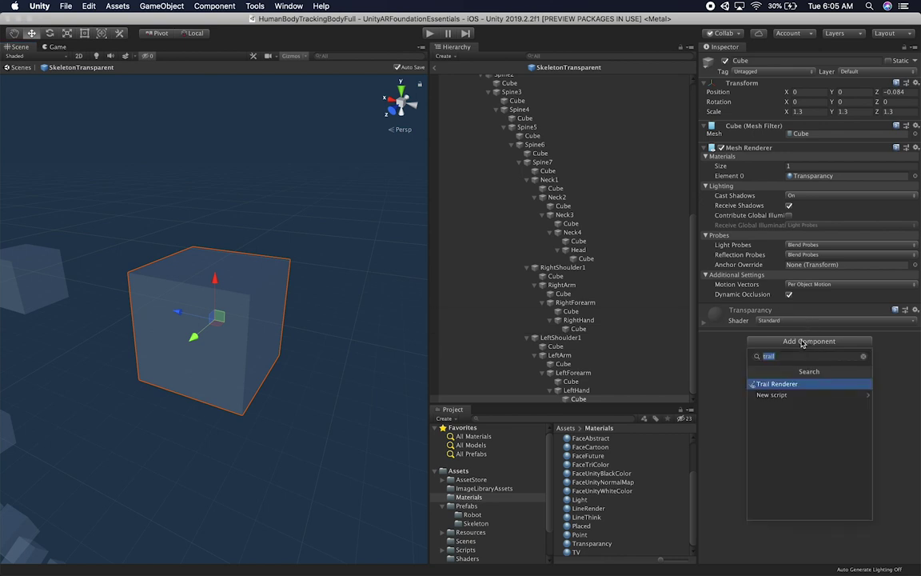
{"action": "left_click", "coordinate": [783, 389]}
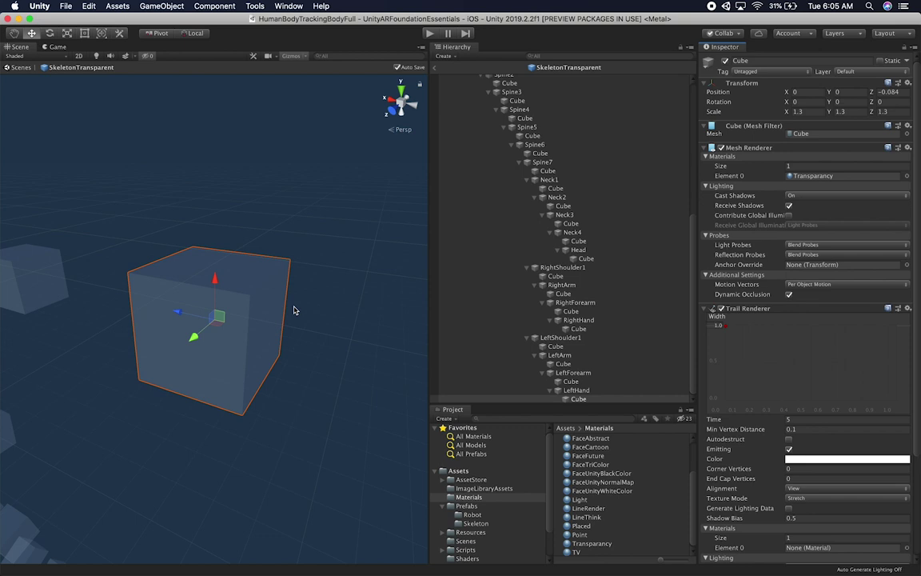
Set the Trail Renderer's time to 0.1 and move the LeftHand cube around to preview the trail.
{"action": "scroll", "coordinate": [294, 311], "scroll_direction": "down", "scroll_amount": 5}
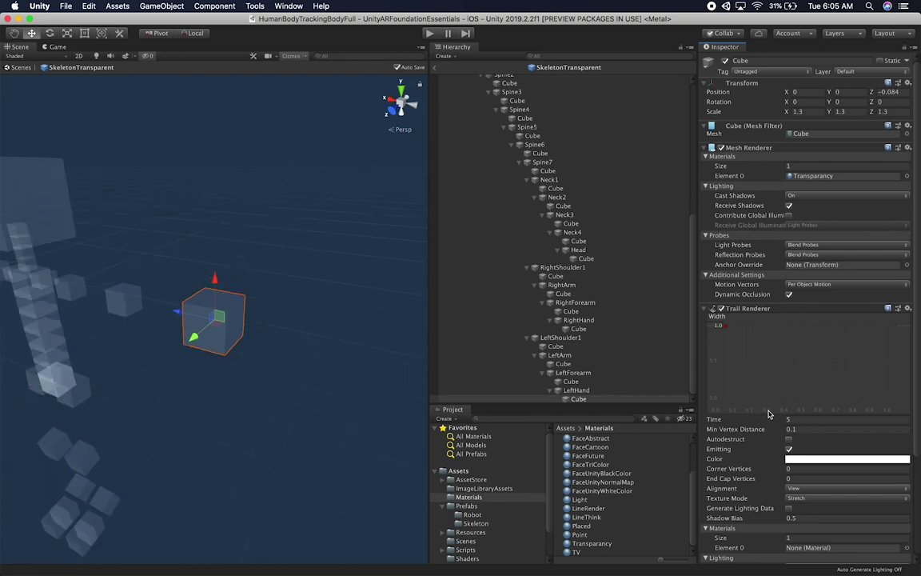
{"action": "left_click", "coordinate": [791, 418]}
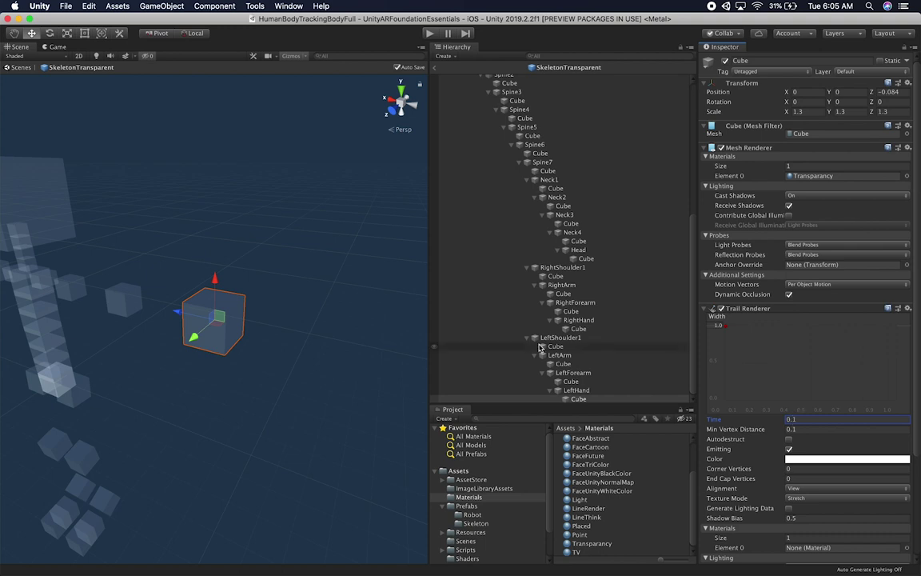
{"action": "mouse_move", "coordinate": [212, 304]}
{"action": "left_mouse_down"}
{"action": "mouse_move", "coordinate": [195, 204]}
{"action": "mouse_move", "coordinate": [204, 292]}
{"action": "mouse_move", "coordinate": [184, 240]}
{"action": "mouse_move", "coordinate": [232, 267]}
{"action": "left_mouse_up"}
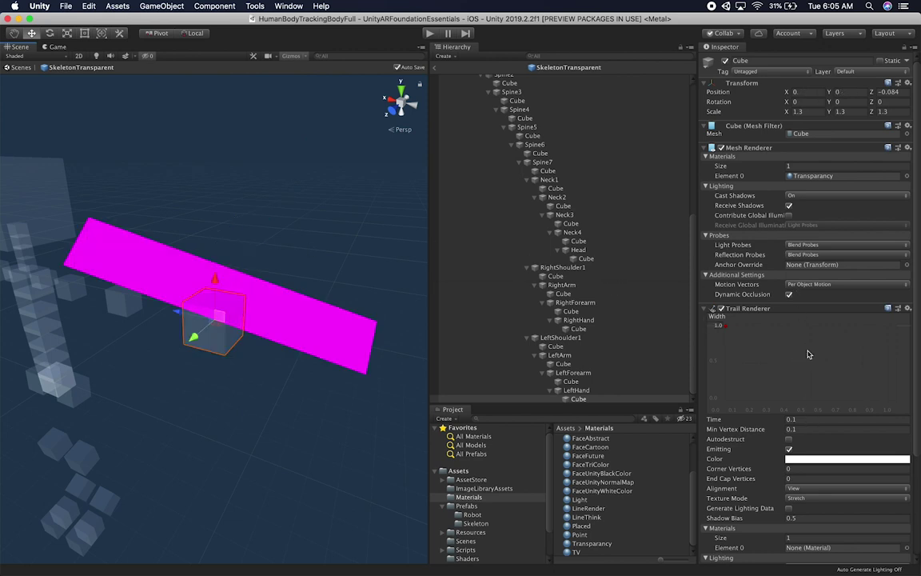
Set the maximum of the trail's width curve to 0.10, save, and test the trail by moving the cube and undoing the move.
{"action": "left_click", "coordinate": [712, 326]}
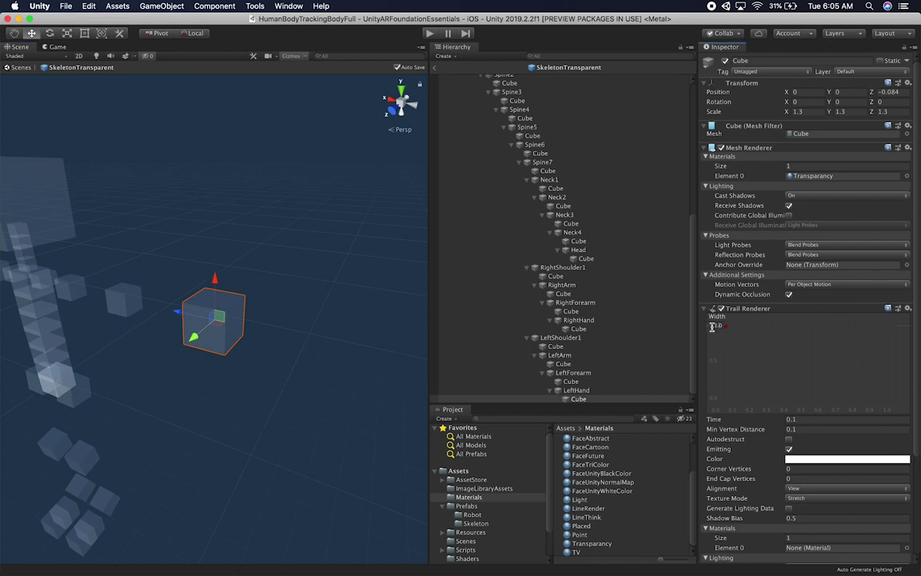
{"action": "type", "text": "10"}
{"action": "key", "text": "super+s"}
{"action": "mouse_move", "coordinate": [217, 309]}
{"action": "left_mouse_down"}
{"action": "mouse_move", "coordinate": [210, 278]}
{"action": "mouse_move", "coordinate": [210, 313]}
{"action": "mouse_move", "coordinate": [248, 353]}
{"action": "mouse_move", "coordinate": [256, 344]}
{"action": "mouse_move", "coordinate": [235, 369]}
{"action": "mouse_move", "coordinate": [209, 298]}
{"action": "left_mouse_up"}
{"action": "key", "text": "super+z"}
{"action": "key", "text": "super+z"}
Edit the trail's width curve down to a single key near the middle of its length at about half the graph's height.
{"action": "right_click", "coordinate": [807, 329]}
{"action": "left_click", "coordinate": [832, 328]}
{"action": "left_click_drag", "start_coordinate": [806, 328], "coordinate": [806, 347]}
{"action": "right_click", "coordinate": [815, 353]}
{"action": "left_click", "coordinate": [817, 354]}
{"action": "left_click_drag", "start_coordinate": [813, 350], "coordinate": [810, 381]}
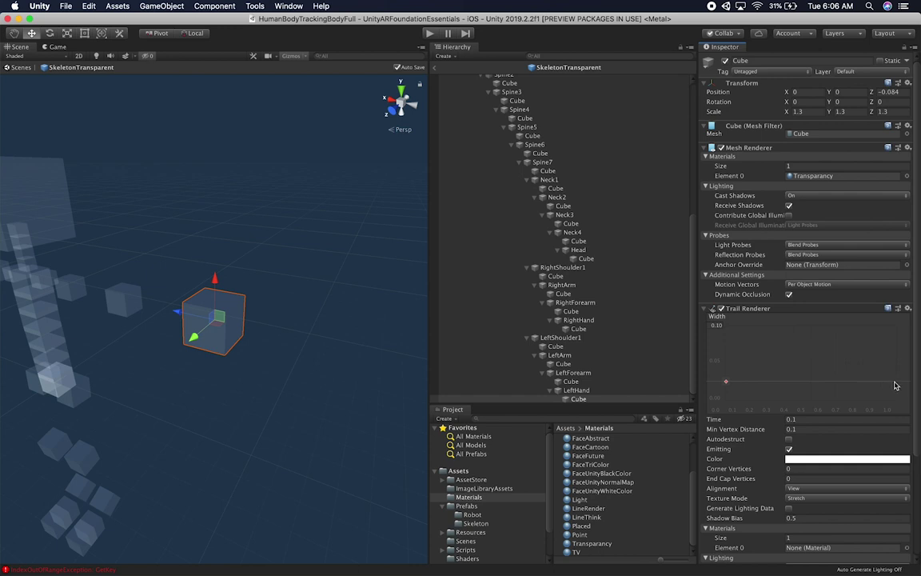
{"action": "right_click", "coordinate": [728, 386]}
{"action": "left_click", "coordinate": [729, 389]}
{"action": "left_click_drag", "start_coordinate": [728, 386], "coordinate": [805, 360]}
{"action": "right_click", "coordinate": [736, 363]}
{"action": "left_click", "coordinate": [756, 373]}
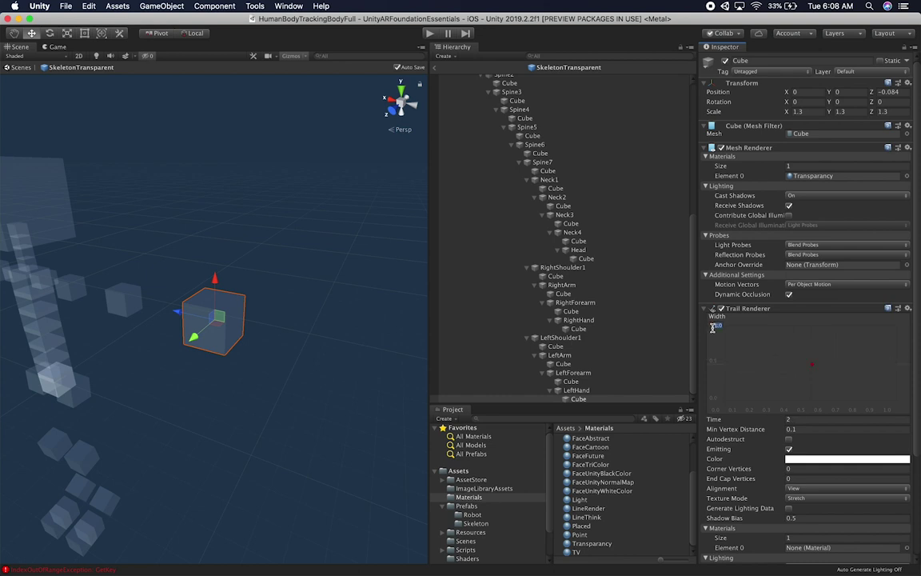
Set the maximum of the trail's width curve to 0.10 and preview it by moving the cube and undoing the move.
{"action": "key", "text": "BackSpace"}
{"action": "type", "text": "0."}
{"action": "mouse_move", "coordinate": [217, 316]}
{"action": "left_mouse_down"}
{"action": "mouse_move", "coordinate": [214, 153]}
{"action": "mouse_move", "coordinate": [268, 210]}
{"action": "mouse_move", "coordinate": [272, 324]}
{"action": "mouse_move", "coordinate": [242, 310]}
{"action": "mouse_move", "coordinate": [352, 192]}
{"action": "mouse_move", "coordinate": [159, 323]}
{"action": "mouse_move", "coordinate": [264, 183]}
{"action": "mouse_move", "coordinate": [302, 274]}
{"action": "mouse_move", "coordinate": [216, 381]}
{"action": "mouse_move", "coordinate": [244, 347]}
{"action": "mouse_move", "coordinate": [340, 376]}
{"action": "mouse_move", "coordinate": [259, 348]}
{"action": "mouse_move", "coordinate": [160, 214]}
{"action": "mouse_move", "coordinate": [267, 106]}
{"action": "mouse_move", "coordinate": [311, 205]}
{"action": "mouse_move", "coordinate": [268, 314]}
{"action": "mouse_move", "coordinate": [313, 370]}
{"action": "mouse_move", "coordinate": [338, 249]}
{"action": "mouse_move", "coordinate": [220, 289]}
{"action": "left_mouse_up"}
{"action": "key", "text": "super+z"}
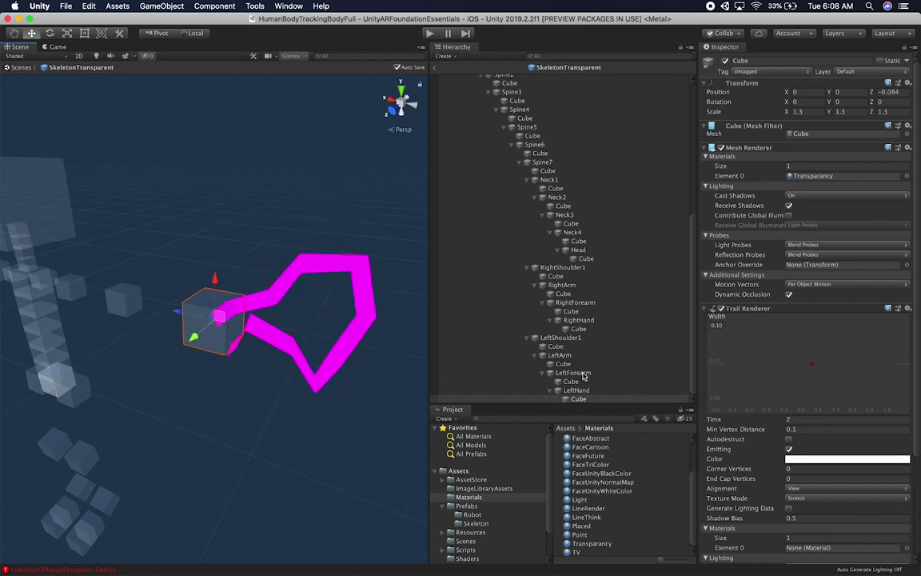
Set the Trail Renderer's minimum vertex distance to 0.01 and move the cube around to preview the smoother trail.
{"action": "left_click", "coordinate": [811, 430]}
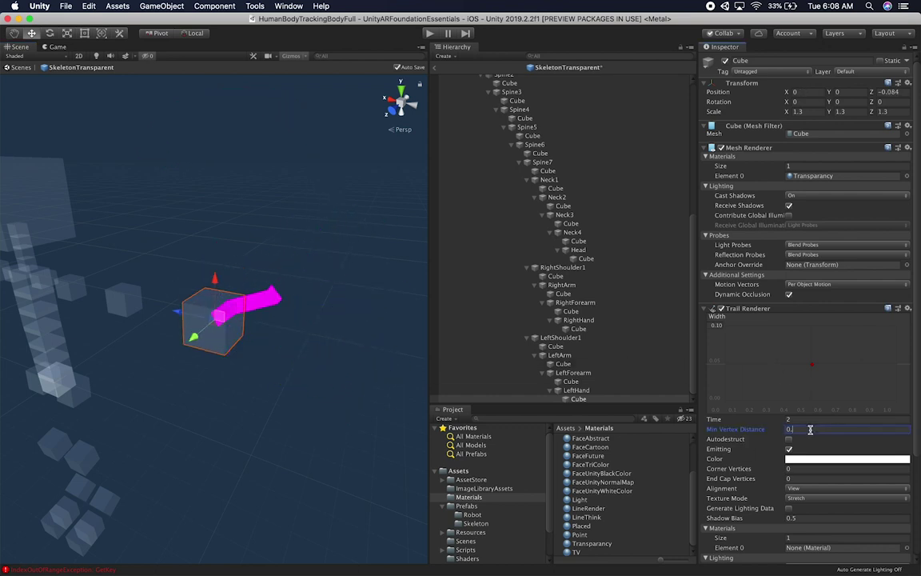
{"action": "type", "text": "0.01"}
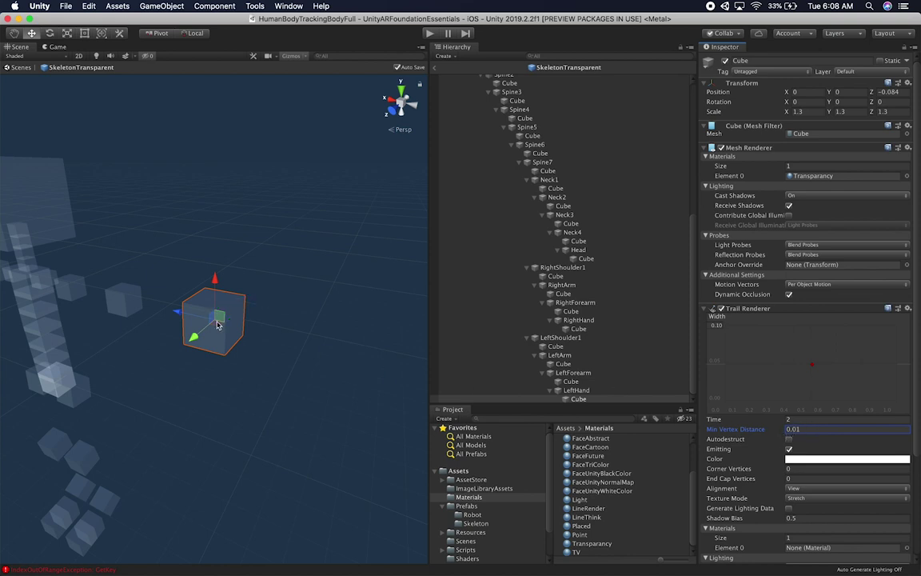
{"action": "mouse_move", "coordinate": [218, 324]}
{"action": "left_mouse_down"}
{"action": "mouse_move", "coordinate": [233, 321]}
{"action": "mouse_move", "coordinate": [244, 238]}
{"action": "mouse_move", "coordinate": [170, 176]}
{"action": "mouse_move", "coordinate": [204, 375]}
{"action": "mouse_move", "coordinate": [224, 339]}
{"action": "mouse_move", "coordinate": [160, 329]}
{"action": "mouse_move", "coordinate": [219, 322]}
{"action": "left_mouse_up"}
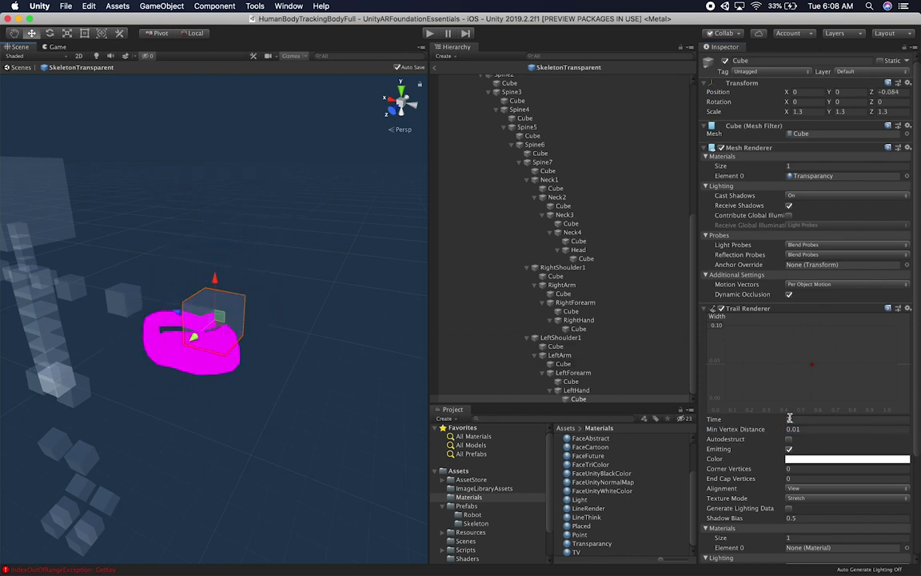
Set the Trail Renderer's time to 0.5 and move the cube around to preview the trail.
{"action": "left_click", "coordinate": [794, 420]}
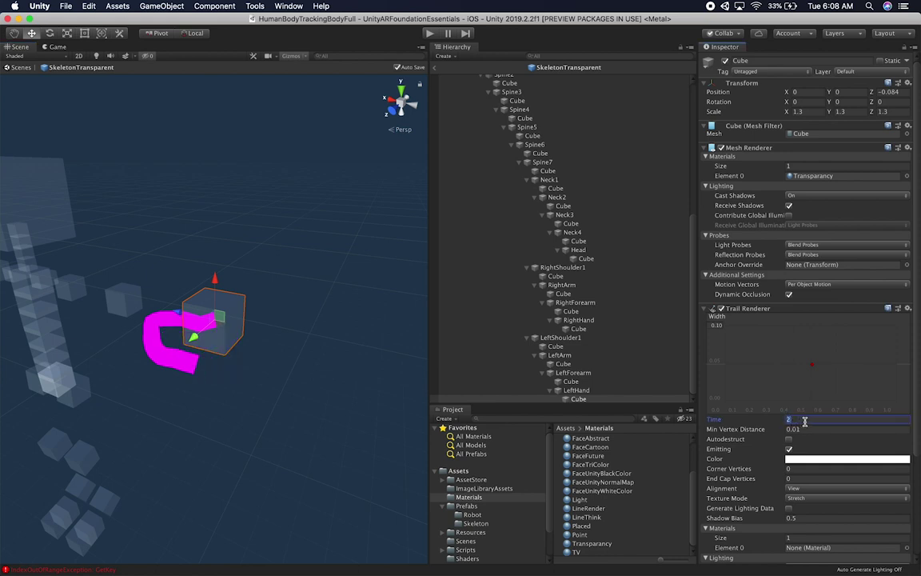
{"action": "type", "text": ".5"}
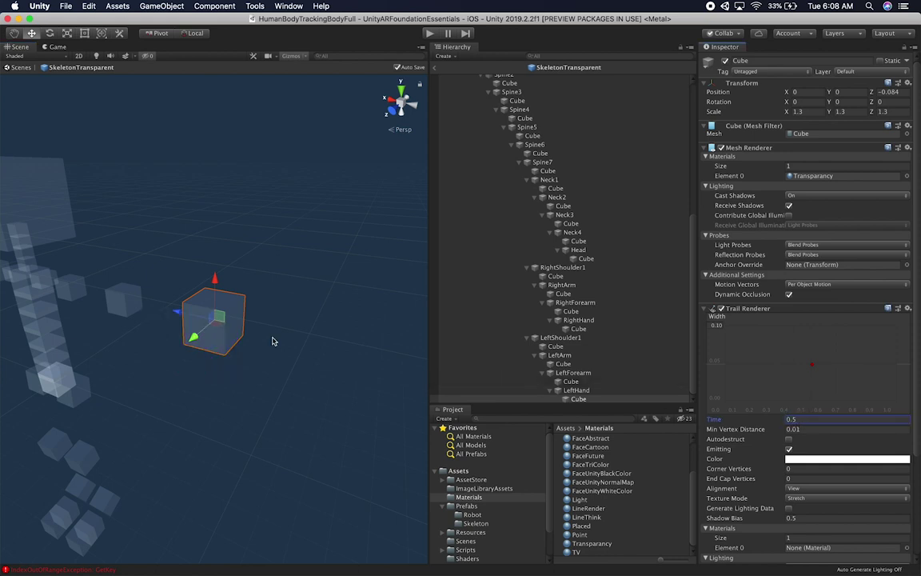
{"action": "mouse_move", "coordinate": [217, 319]}
{"action": "left_mouse_down"}
{"action": "mouse_move", "coordinate": [198, 325]}
{"action": "mouse_move", "coordinate": [235, 250]}
{"action": "mouse_move", "coordinate": [218, 319]}
{"action": "left_mouse_up"}
Set the Trail Renderer's time to 0.1, test the trail by moving the cube, and undo the move.
{"action": "left_click", "coordinate": [816, 418]}
{"action": "left_click", "coordinate": [816, 419]}
{"action": "key", "text": "BackSpace"}
{"action": "mouse_move", "coordinate": [217, 315]}
{"action": "left_mouse_down"}
{"action": "mouse_move", "coordinate": [162, 354]}
{"action": "mouse_move", "coordinate": [235, 245]}
{"action": "left_mouse_up"}
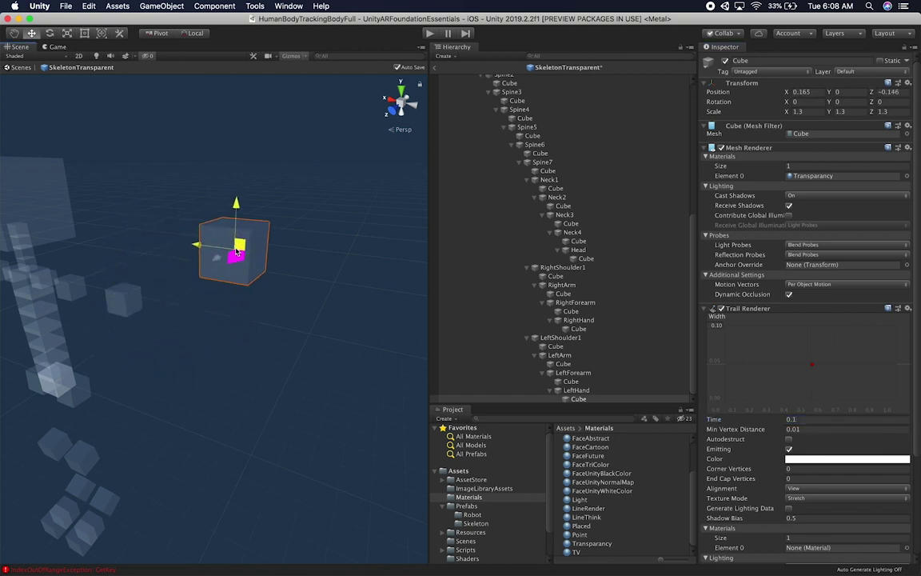
{"action": "key", "text": "super+z"}
Set the Trail Renderer's time to 0.2, test the trail by moving the cube, and undo the move.
{"action": "left_click", "coordinate": [815, 419]}
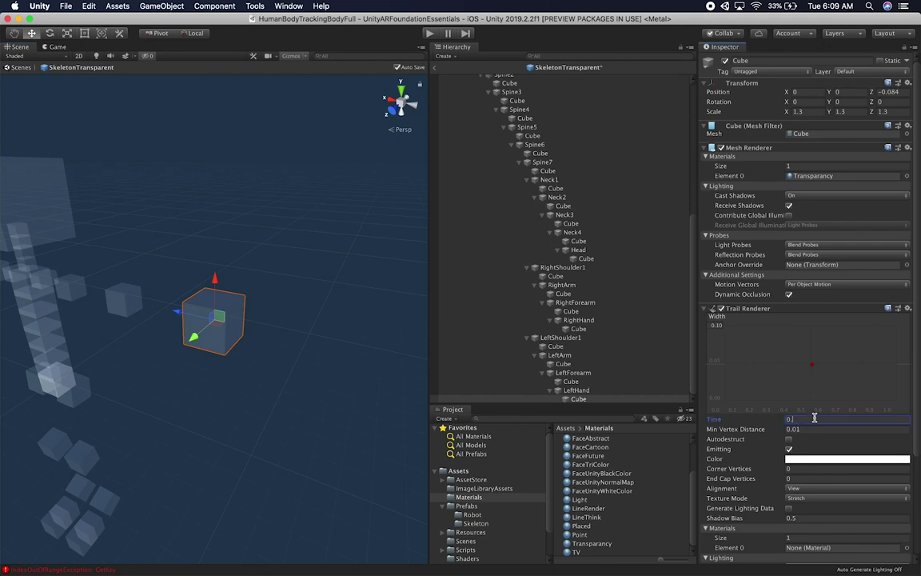
{"action": "mouse_move", "coordinate": [222, 320]}
{"action": "left_mouse_down"}
{"action": "mouse_move", "coordinate": [248, 274]}
{"action": "mouse_move", "coordinate": [235, 364]}
{"action": "mouse_move", "coordinate": [230, 204]}
{"action": "mouse_move", "coordinate": [232, 313]}
{"action": "mouse_move", "coordinate": [257, 180]}
{"action": "mouse_move", "coordinate": [270, 327]}
{"action": "mouse_move", "coordinate": [277, 238]}
{"action": "left_mouse_up"}
{"action": "key", "text": "super+z"}
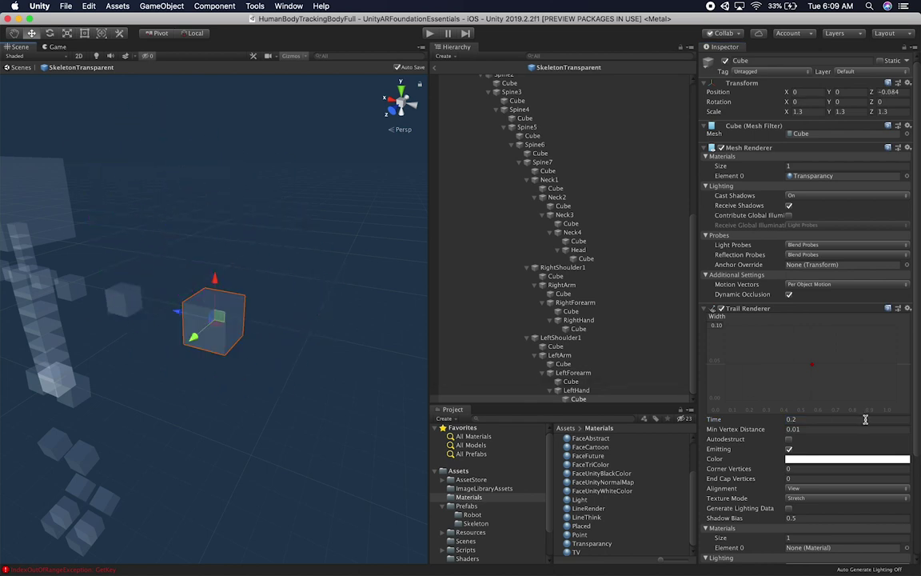
Set the Trail Renderer's time to 0.4, test the trail by moving the cube, and undo the move.
{"action": "left_click", "coordinate": [800, 419]}
{"action": "type", "text": "0.4"}
{"action": "mouse_move", "coordinate": [241, 323]}
{"action": "left_mouse_down"}
{"action": "mouse_move", "coordinate": [248, 321]}
{"action": "mouse_move", "coordinate": [177, 349]}
{"action": "mouse_move", "coordinate": [309, 309]}
{"action": "left_mouse_up"}
{"action": "key", "text": "super+z"}
Set the Trail Renderer's time to 0.6, test the trail by moving the cube, and undo the move.
{"action": "left_click", "coordinate": [813, 419]}
{"action": "key", "text": "BackSpace"}
{"action": "type", "text": "6"}
{"action": "mouse_move", "coordinate": [246, 333]}
{"action": "left_mouse_down"}
{"action": "mouse_move", "coordinate": [237, 400]}
{"action": "mouse_move", "coordinate": [288, 214]}
{"action": "mouse_move", "coordinate": [242, 329]}
{"action": "mouse_move", "coordinate": [140, 298]}
{"action": "mouse_move", "coordinate": [259, 376]}
{"action": "mouse_move", "coordinate": [248, 383]}
{"action": "left_mouse_up"}
{"action": "key", "text": "super+z"}
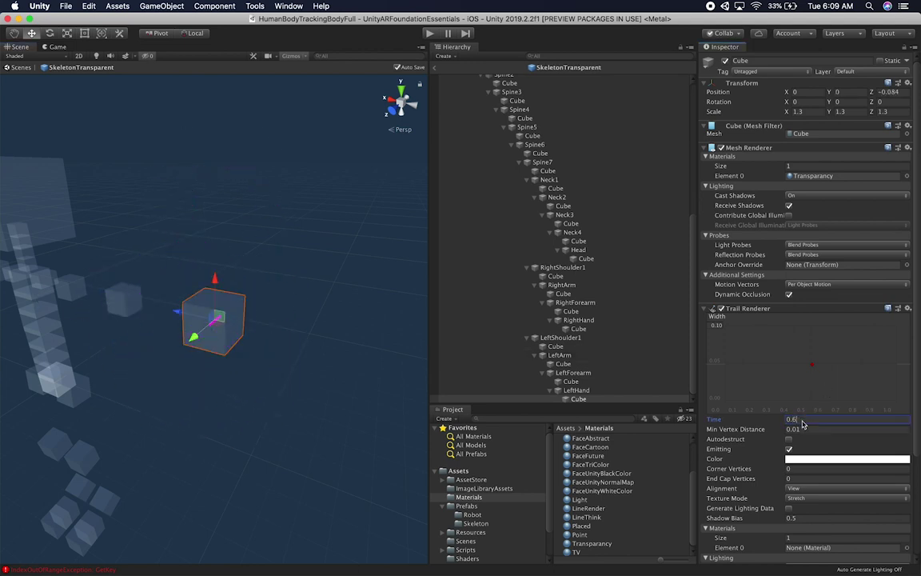
Set the Trail Renderer's time to 0.8 and test the trail by moving the cube.
{"action": "type", "text": "8"}
{"action": "mouse_move", "coordinate": [213, 310]}
{"action": "left_mouse_down"}
{"action": "mouse_move", "coordinate": [152, 275]}
{"action": "mouse_move", "coordinate": [140, 201]}
{"action": "mouse_move", "coordinate": [268, 198]}
{"action": "mouse_move", "coordinate": [228, 319]}
{"action": "left_mouse_up"}
{"action": "mouse_move", "coordinate": [143, 324]}
{"action": "left_mouse_down"}
{"action": "mouse_move", "coordinate": [273, 313]}
{"action": "mouse_move", "coordinate": [181, 383]}
{"action": "mouse_move", "coordinate": [191, 248]}
{"action": "mouse_move", "coordinate": [226, 337]}
{"action": "mouse_move", "coordinate": [199, 391]}
{"action": "mouse_move", "coordinate": [312, 334]}
{"action": "mouse_move", "coordinate": [307, 325]}
{"action": "left_mouse_up"}
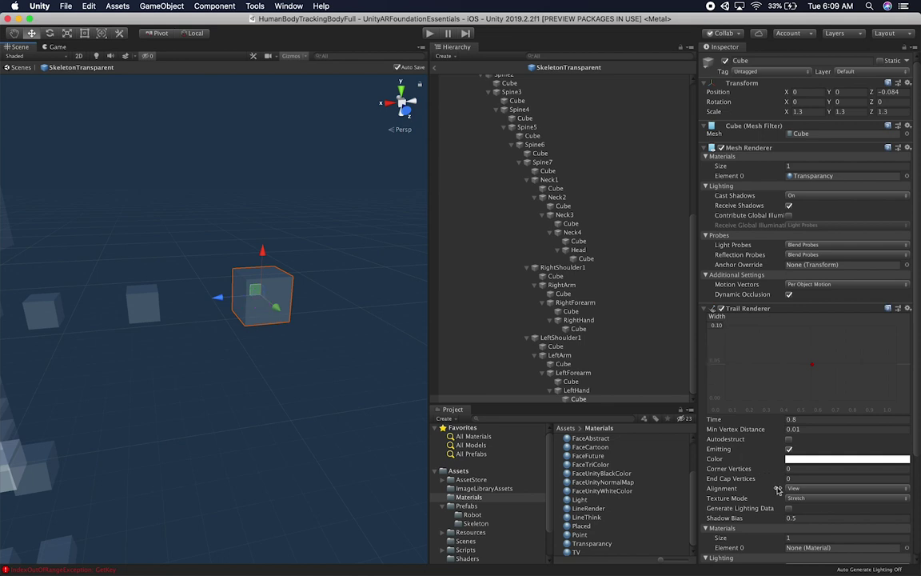
Set the Trail Renderer's end cap vertices and corner vertices to 1, and test the trail by moving the cube.
{"action": "left_click", "coordinate": [798, 480]}
{"action": "type", "text": "1"}
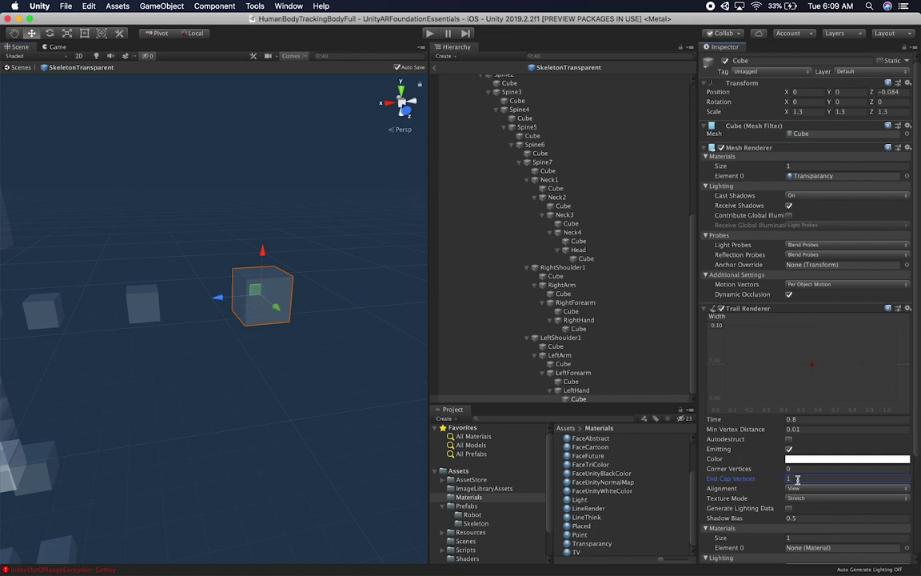
{"action": "left_click", "coordinate": [797, 470]}
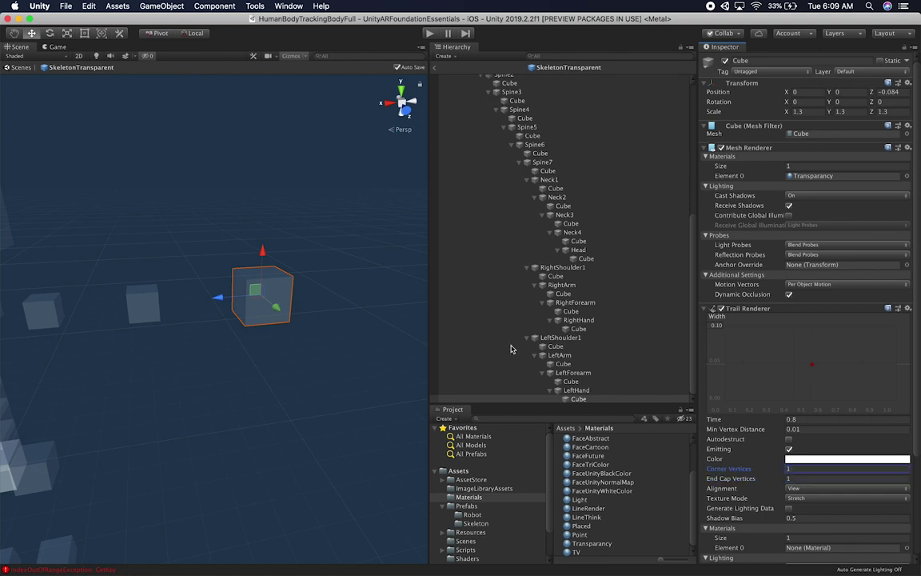
{"action": "mouse_move", "coordinate": [234, 272]}
{"action": "left_mouse_down"}
{"action": "mouse_move", "coordinate": [240, 343]}
{"action": "mouse_move", "coordinate": [204, 242]}
{"action": "mouse_move", "coordinate": [273, 308]}
{"action": "mouse_move", "coordinate": [226, 288]}
{"action": "mouse_move", "coordinate": [202, 242]}
{"action": "mouse_move", "coordinate": [248, 297]}
{"action": "mouse_move", "coordinate": [248, 309]}
{"action": "mouse_move", "coordinate": [207, 324]}
{"action": "mouse_move", "coordinate": [255, 294]}
{"action": "left_mouse_up"}
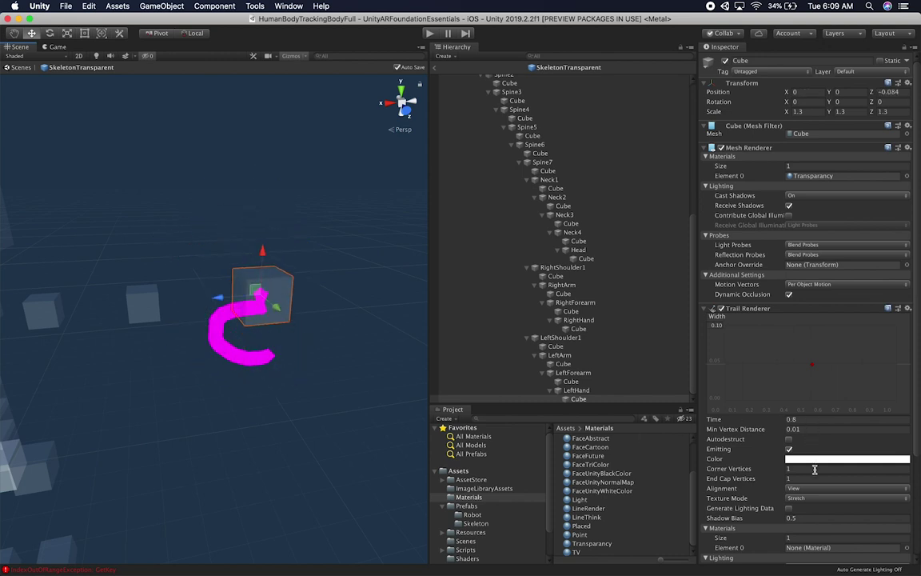
Set the Trail Renderer's corner vertices to 0 and test the trail by moving the cube.
{"action": "left_click", "coordinate": [814, 470]}
{"action": "type", "text": "0"}
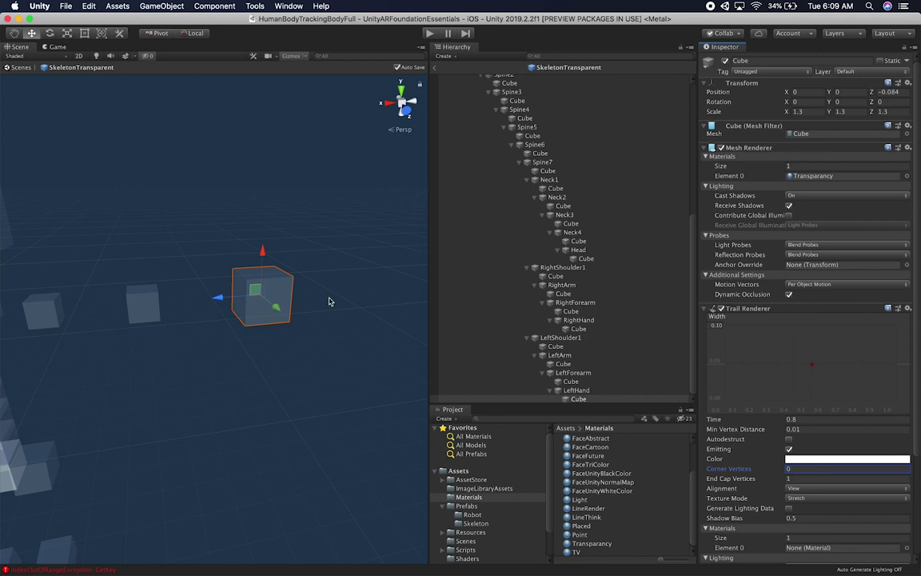
{"action": "mouse_move", "coordinate": [257, 292]}
{"action": "left_mouse_down"}
{"action": "mouse_move", "coordinate": [218, 347]}
{"action": "mouse_move", "coordinate": [220, 214]}
{"action": "mouse_move", "coordinate": [292, 376]}
{"action": "mouse_move", "coordinate": [242, 280]}
{"action": "mouse_move", "coordinate": [244, 298]}
{"action": "mouse_move", "coordinate": [277, 308]}
{"action": "mouse_move", "coordinate": [238, 280]}
{"action": "mouse_move", "coordinate": [270, 278]}
{"action": "mouse_move", "coordinate": [248, 330]}
{"action": "mouse_move", "coordinate": [222, 339]}
{"action": "mouse_move", "coordinate": [215, 317]}
{"action": "left_mouse_up"}
{"action": "key", "text": "super+z"}
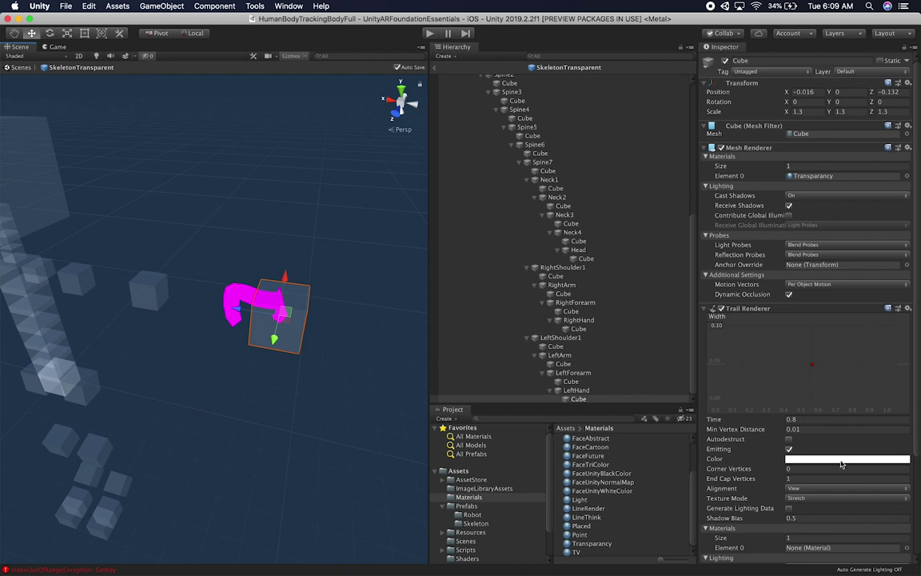
{"action": "scroll", "coordinate": [849, 473], "scroll_direction": "down", "scroll_amount": 5}
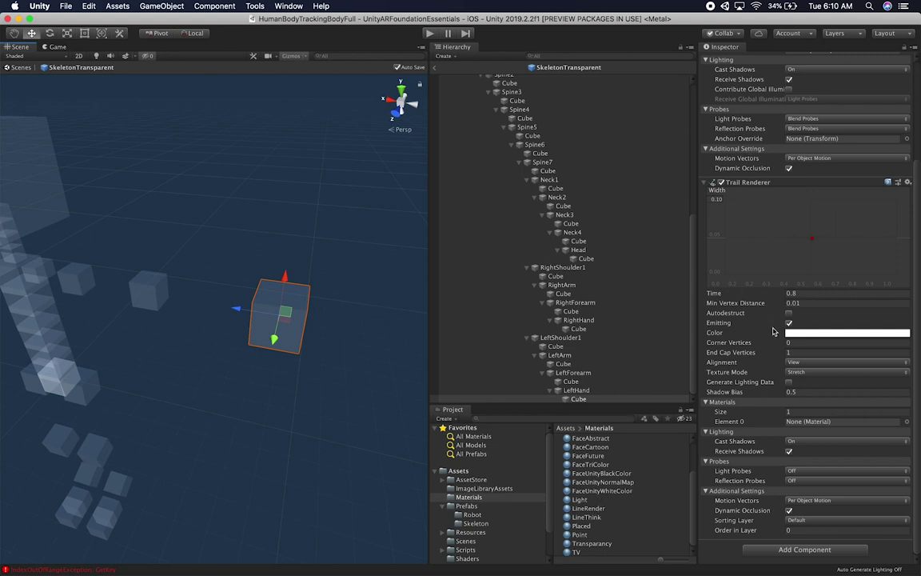
{"action": "scroll", "coordinate": [773, 331], "scroll_direction": "up", "scroll_amount": 5}
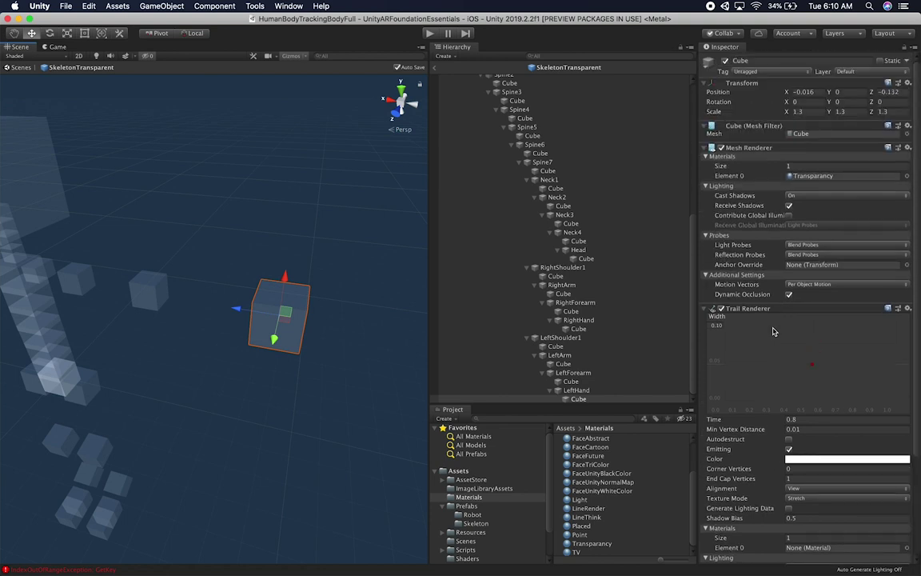
{"action": "scroll", "coordinate": [773, 331], "scroll_direction": "down", "scroll_amount": 5}
{"action": "mouse_move", "coordinate": [284, 311]}
{"action": "left_mouse_down"}
{"action": "mouse_move", "coordinate": [296, 281]}
{"action": "mouse_move", "coordinate": [288, 316]}
{"action": "left_mouse_up"}
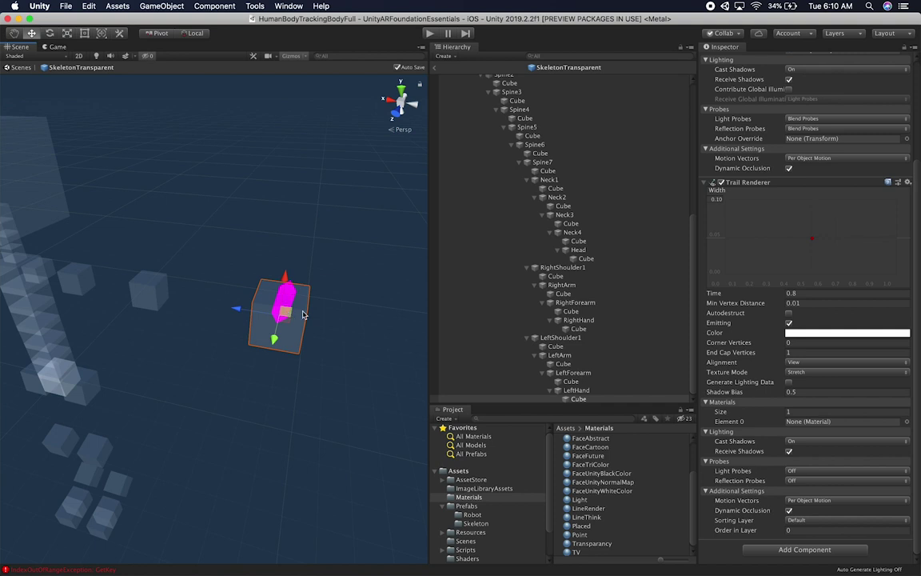
Duplicate the LineRender material and rename the copy as LineForDrawing.
{"action": "left_click", "coordinate": [608, 500]}
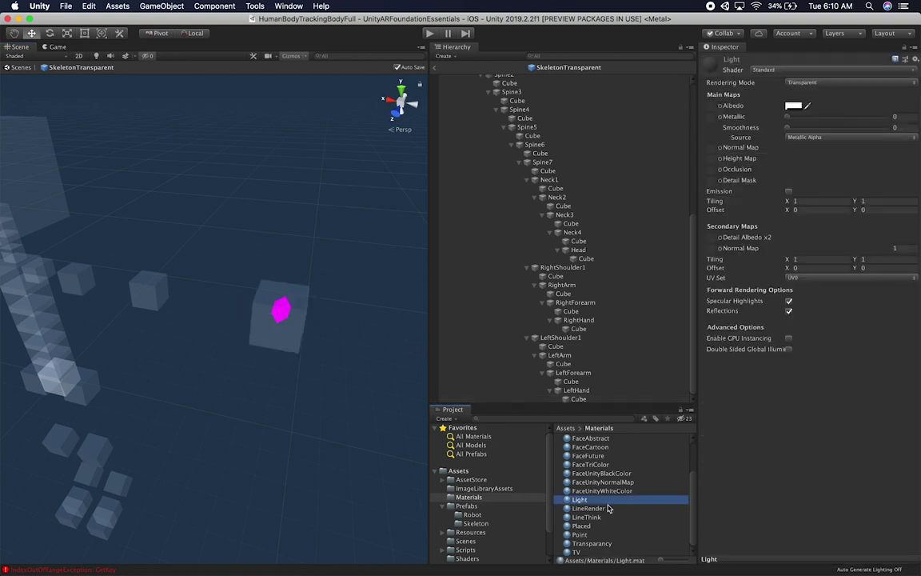
{"action": "left_click", "coordinate": [607, 509]}
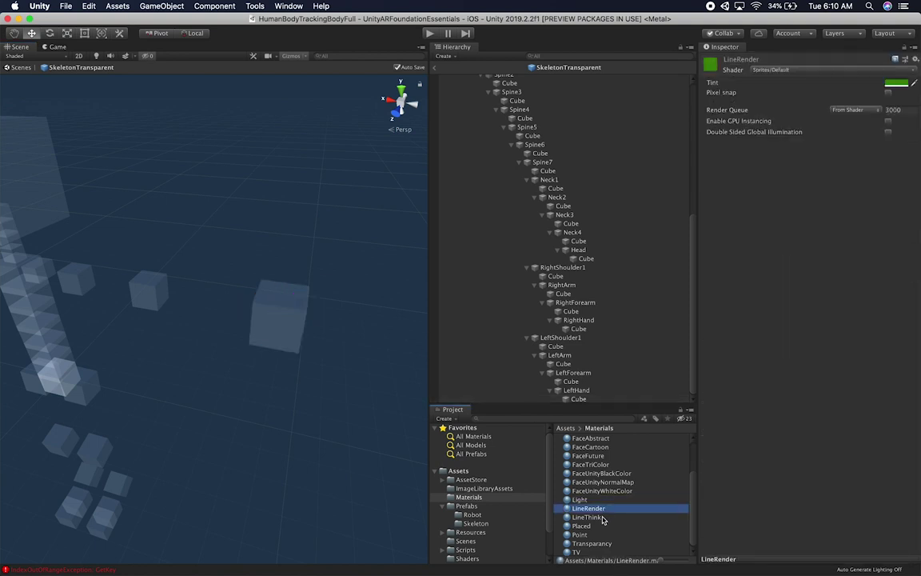
{"action": "key", "text": "super+d"}
{"action": "left_click", "coordinate": [600, 509]}
{"action": "key", "text": "BackSpace"}
{"action": "key", "text": "BackSpace"}
{"action": "key", "text": "BackSpace"}
{"action": "key", "text": "BackSpace"}
{"action": "key", "text": "BackSpace"}
{"action": "key", "text": "BackSpace"}
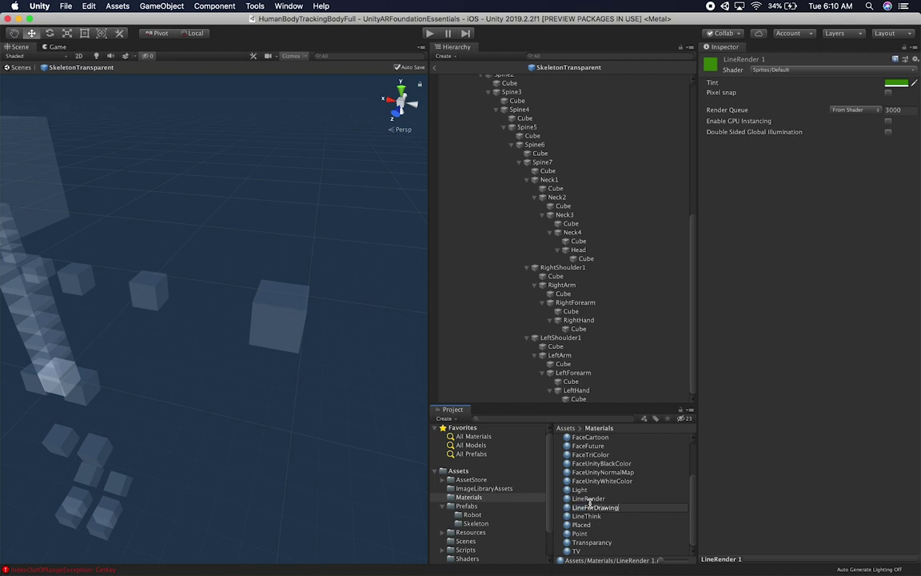
{"action": "key", "text": "Return"}
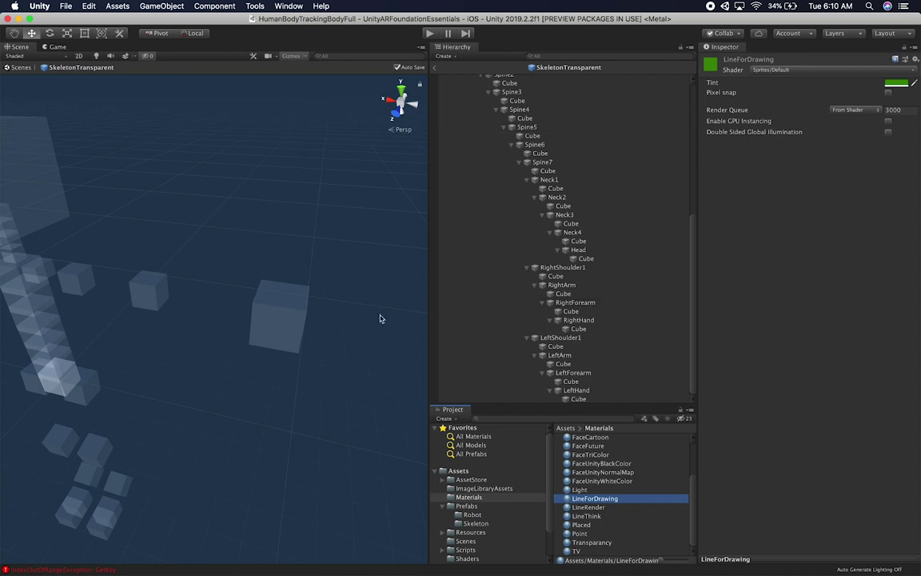
Assign the LineForDrawing material to Element 0 of the left-hand cube's Trail Renderer and test the trail by moving the cube.
{"action": "left_click", "coordinate": [295, 323]}
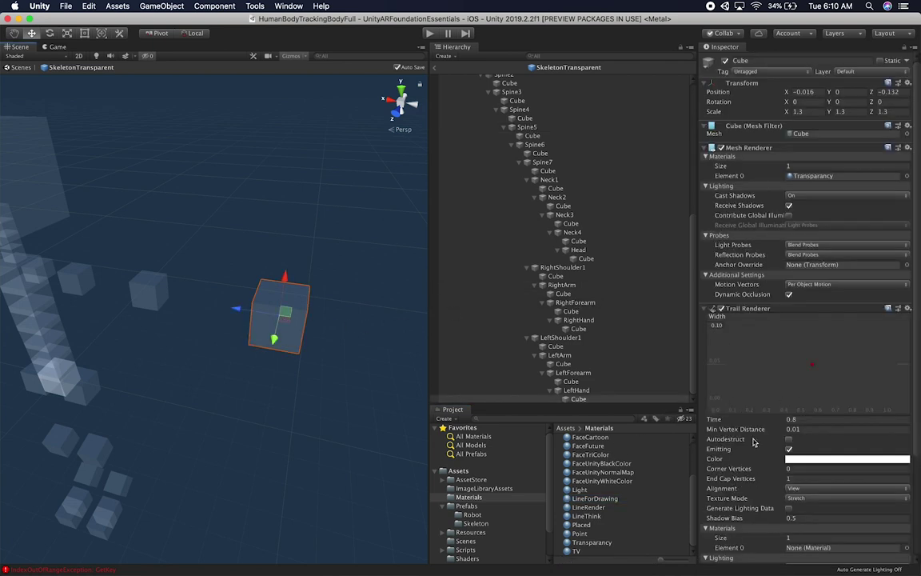
{"action": "scroll", "coordinate": [781, 220], "scroll_direction": "down", "scroll_amount": 3}
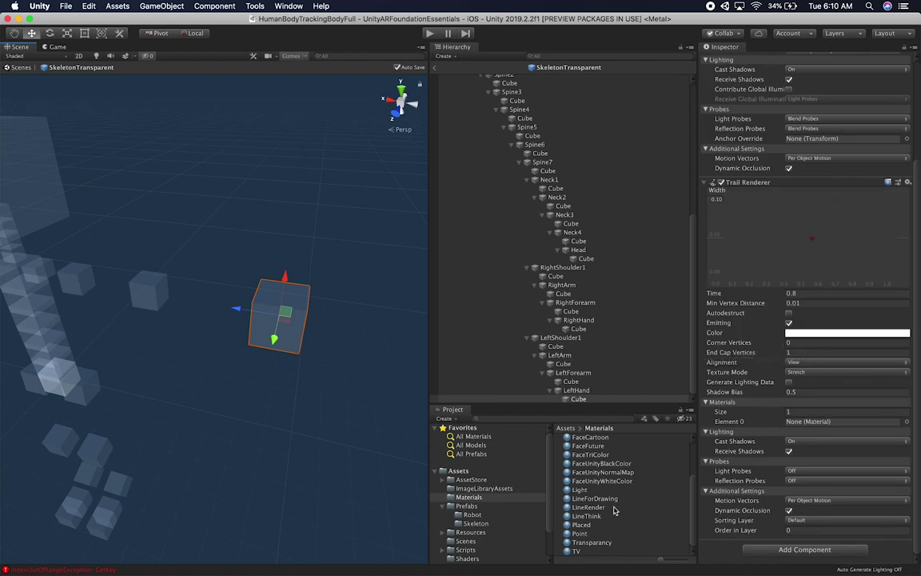
{"action": "left_click_drag", "start_coordinate": [595, 510], "coordinate": [824, 421]}
{"action": "scroll", "coordinate": [852, 275], "scroll_direction": "up", "scroll_amount": 3}
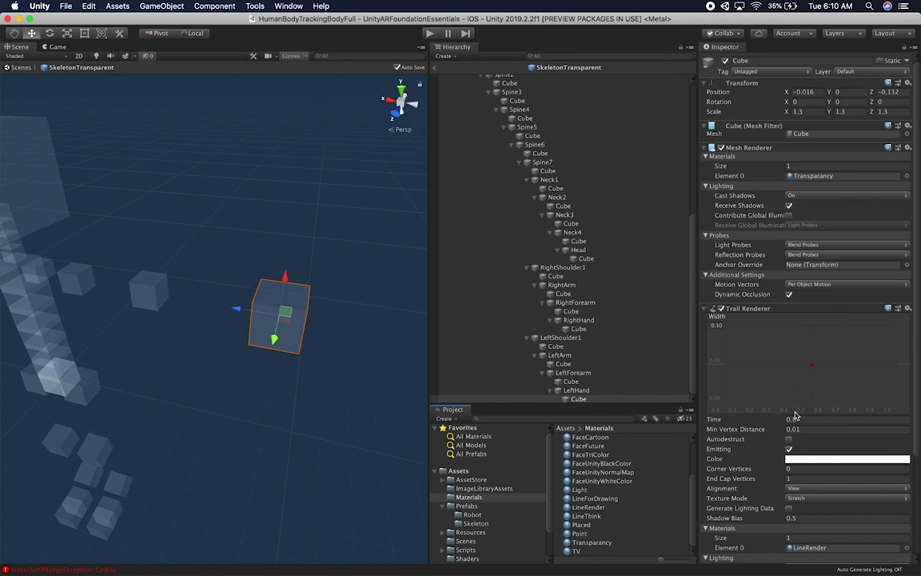
{"action": "scroll", "coordinate": [752, 439], "scroll_direction": "down", "scroll_amount": 3}
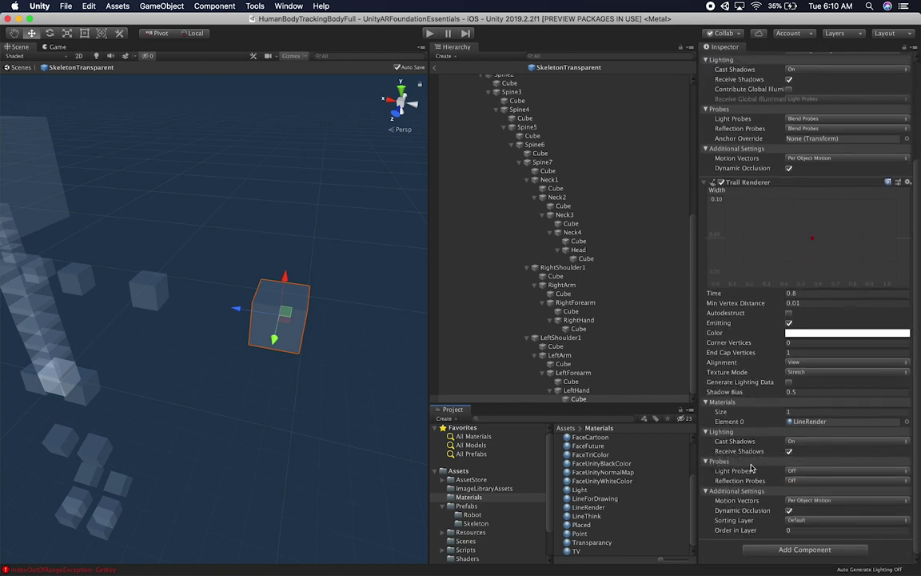
{"action": "left_click_drag", "start_coordinate": [606, 503], "coordinate": [808, 423]}
{"action": "mouse_move", "coordinate": [285, 311]}
{"action": "left_mouse_down"}
{"action": "mouse_move", "coordinate": [237, 336]}
{"action": "mouse_move", "coordinate": [228, 240]}
{"action": "mouse_move", "coordinate": [191, 354]}
{"action": "mouse_move", "coordinate": [321, 313]}
{"action": "mouse_move", "coordinate": [243, 304]}
{"action": "mouse_move", "coordinate": [280, 313]}
{"action": "left_mouse_up"}
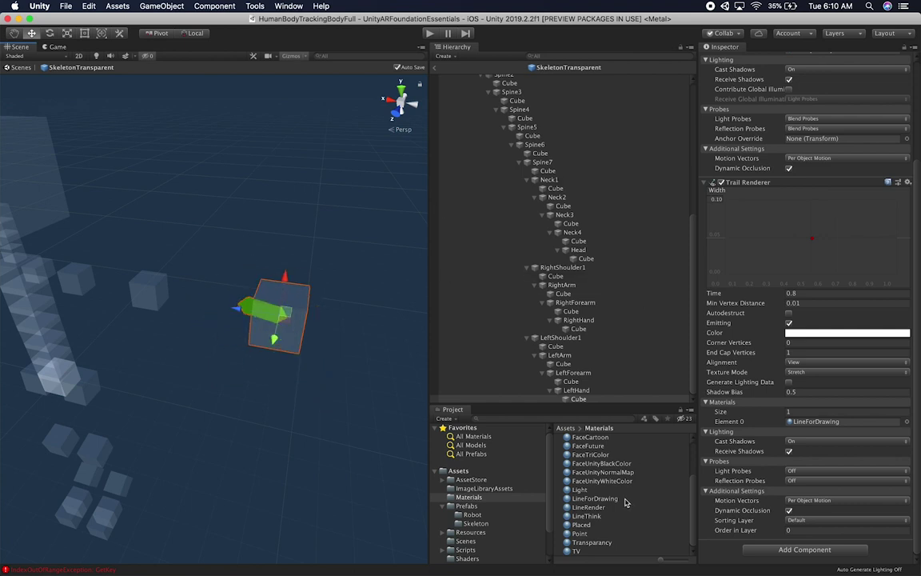
Set the LineForDrawing material's tint to red, hexadecimal FF0235.
{"action": "left_click", "coordinate": [602, 507]}
{"action": "left_click", "coordinate": [604, 499]}
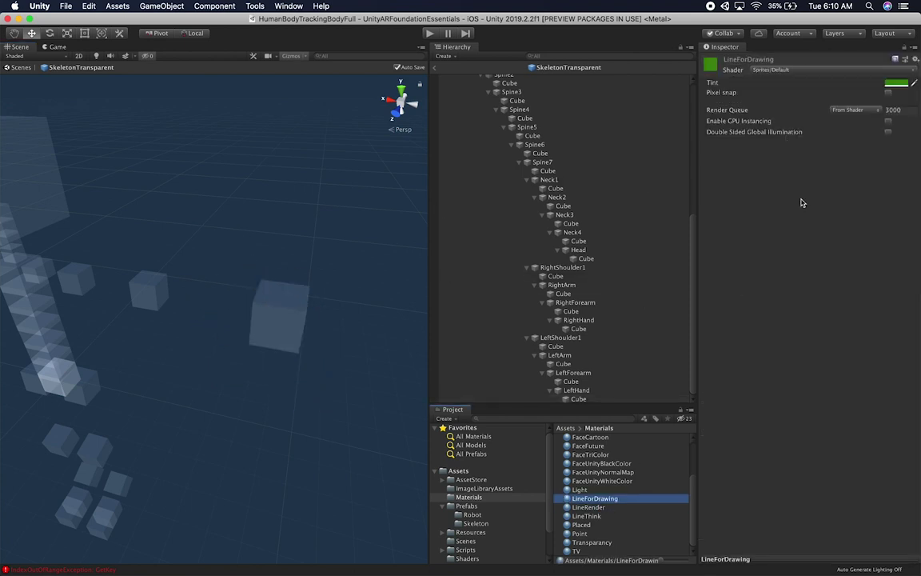
{"action": "left_click", "coordinate": [896, 85]}
{"action": "left_click", "coordinate": [822, 331]}
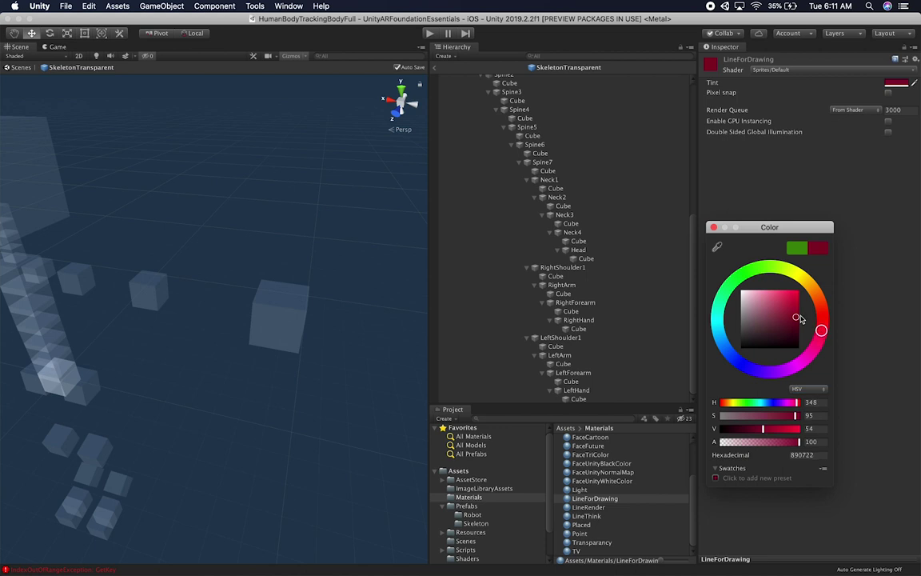
{"action": "left_click_drag", "start_coordinate": [797, 296], "coordinate": [799, 290]}
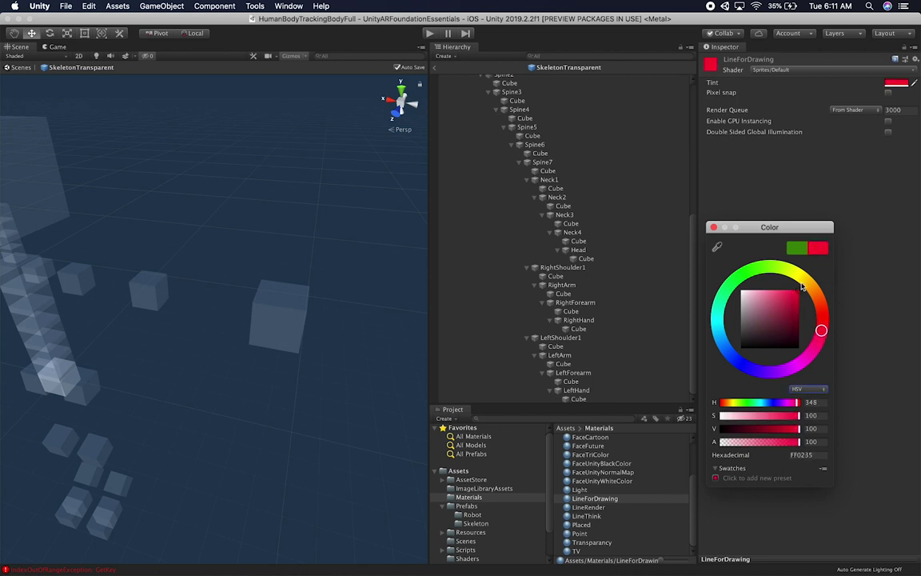
{"action": "left_click", "coordinate": [713, 227]}
Test the red trail by moving the left-hand cube in several directions, undoing the moves and viewing it from different angles.
{"action": "left_click", "coordinate": [290, 320]}
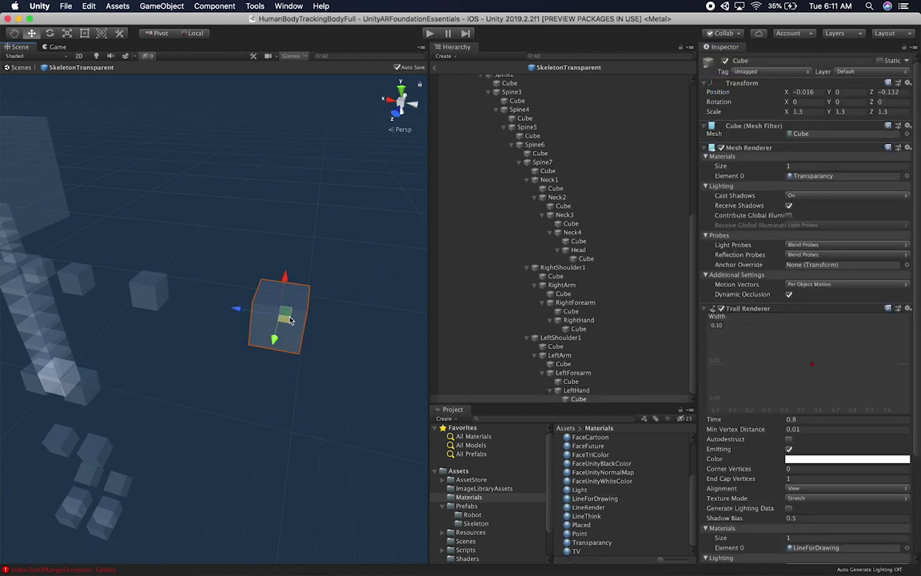
{"action": "mouse_move", "coordinate": [291, 320]}
{"action": "left_mouse_down"}
{"action": "mouse_move", "coordinate": [241, 382]}
{"action": "mouse_move", "coordinate": [212, 255]}
{"action": "mouse_move", "coordinate": [295, 324]}
{"action": "mouse_move", "coordinate": [214, 352]}
{"action": "mouse_move", "coordinate": [323, 313]}
{"action": "mouse_move", "coordinate": [270, 189]}
{"action": "mouse_move", "coordinate": [269, 288]}
{"action": "mouse_move", "coordinate": [382, 351]}
{"action": "mouse_move", "coordinate": [368, 349]}
{"action": "left_mouse_up"}
{"action": "key", "text": "super+z"}
{"action": "left_click_drag", "start_coordinate": [300, 371], "coordinate": [116, 317], "text": "alt"}
{"action": "key", "text": "w"}
{"action": "mouse_move", "coordinate": [207, 307]}
{"action": "left_mouse_down"}
{"action": "mouse_move", "coordinate": [155, 387]}
{"action": "mouse_move", "coordinate": [223, 319]}
{"action": "left_mouse_up"}
{"action": "key", "text": "super+z"}
{"action": "left_click_drag", "start_coordinate": [193, 352], "coordinate": [325, 343], "text": "alt"}
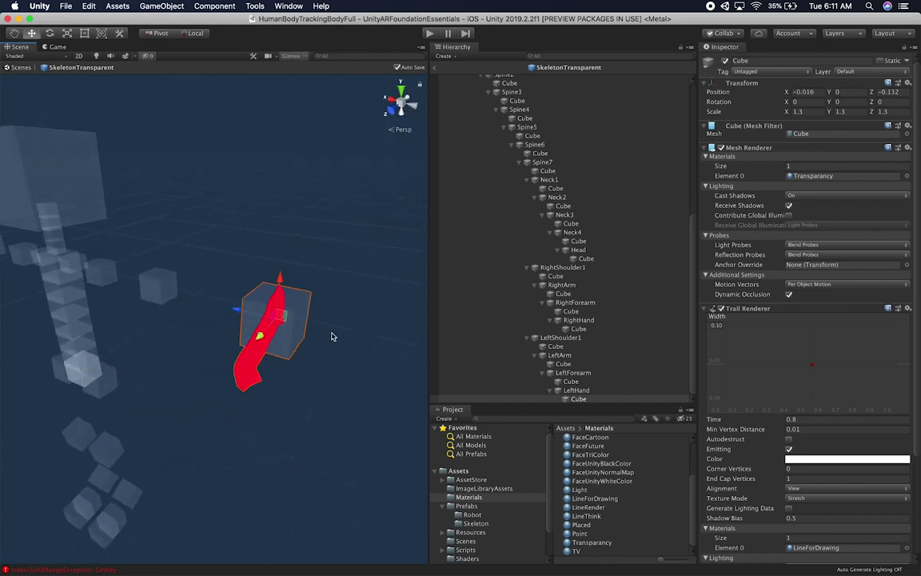
{"action": "left_click_drag", "start_coordinate": [304, 335], "coordinate": [280, 392], "text": "alt"}
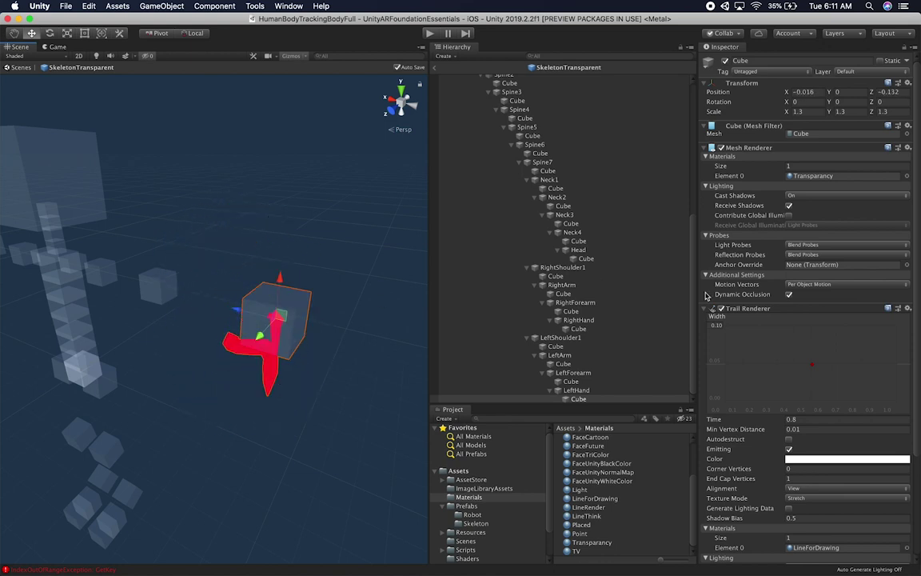
Enable Autodestruct on the Trail Renderer, test the trail by moving the cube, and undo the moves.
{"action": "scroll", "coordinate": [800, 364], "scroll_direction": "down", "scroll_amount": 2}
{"action": "left_click", "coordinate": [789, 386]}
{"action": "mouse_move", "coordinate": [284, 335]}
{"action": "left_mouse_down"}
{"action": "mouse_move", "coordinate": [196, 364]}
{"action": "mouse_move", "coordinate": [247, 240]}
{"action": "mouse_move", "coordinate": [245, 356]}
{"action": "left_mouse_up"}
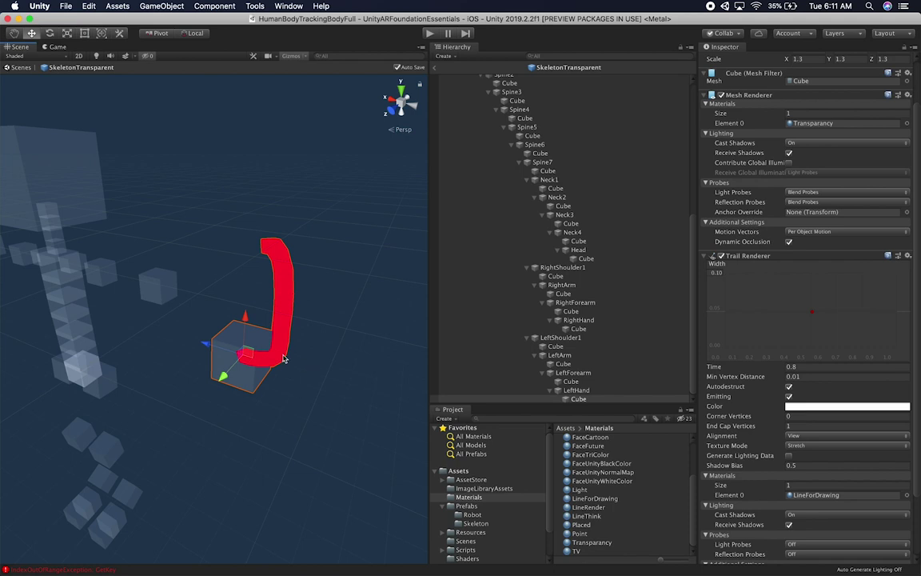
{"action": "left_click", "coordinate": [238, 307]}
{"action": "key", "text": "super+z"}
{"action": "key", "text": "super+z"}
{"action": "key", "text": "super+z"}
{"action": "key", "text": "super+z"}
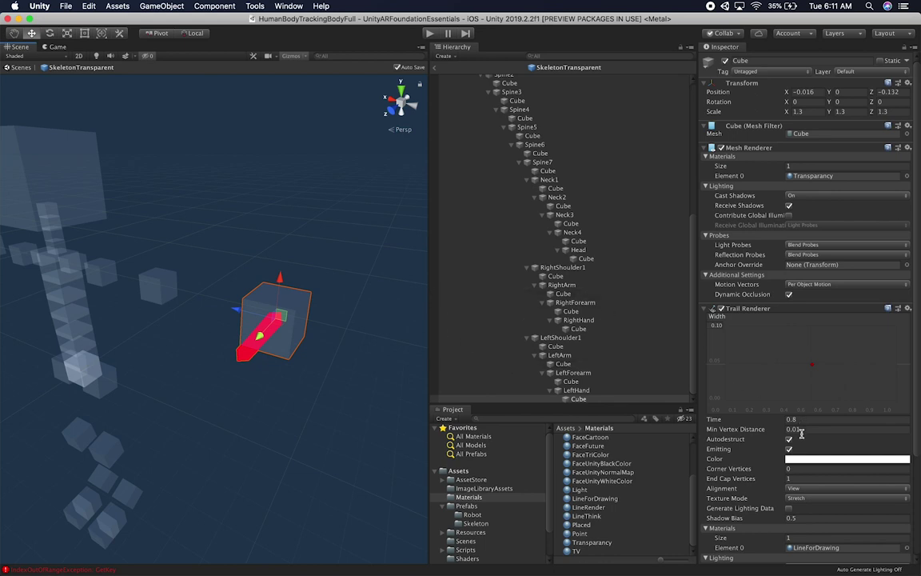
Review the left-hand cube's Trail Renderer settings, collapse the component and copy it.
{"action": "scroll", "coordinate": [819, 473], "scroll_direction": "down", "scroll_amount": 3}
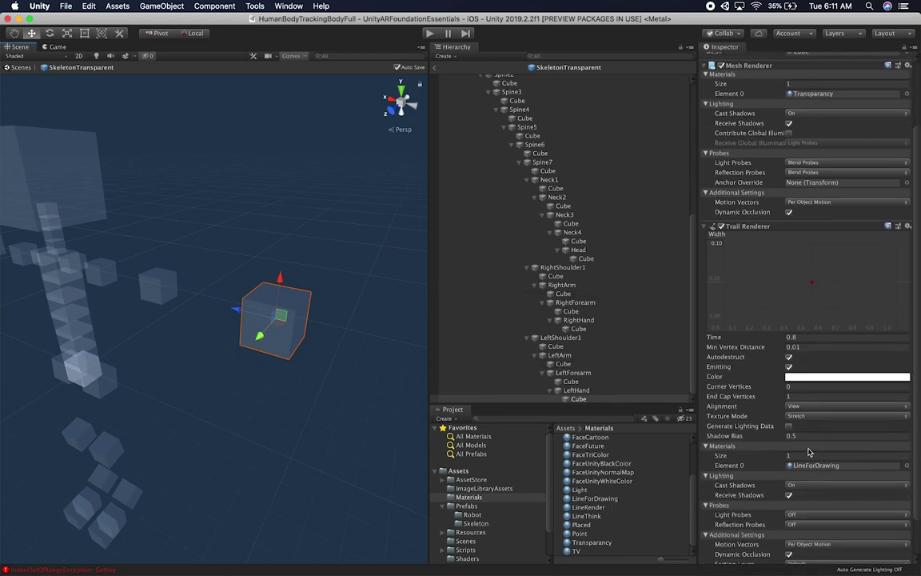
{"action": "scroll", "coordinate": [818, 417], "scroll_direction": "up", "scroll_amount": 3}
{"action": "scroll", "coordinate": [818, 416], "scroll_direction": "down", "scroll_amount": 5}
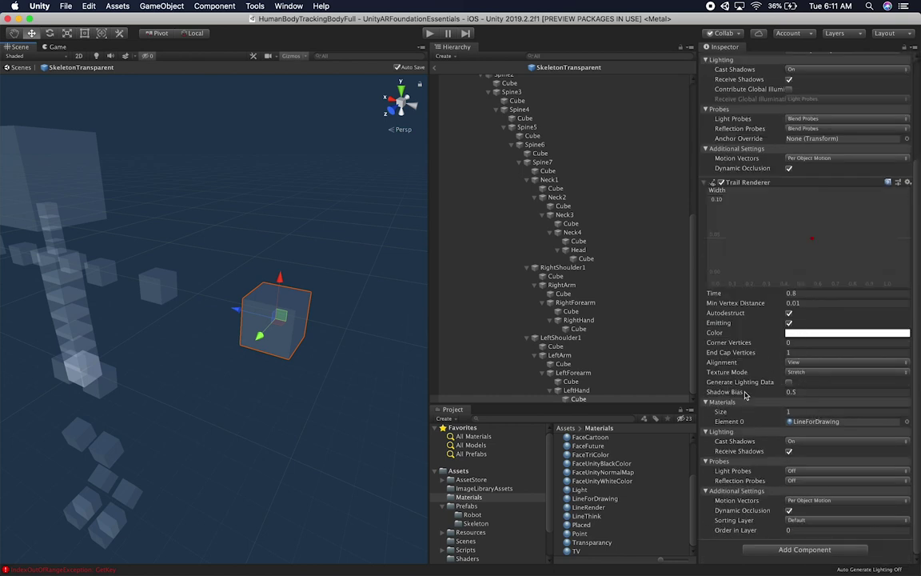
{"action": "scroll", "coordinate": [752, 344], "scroll_direction": "up", "scroll_amount": 5}
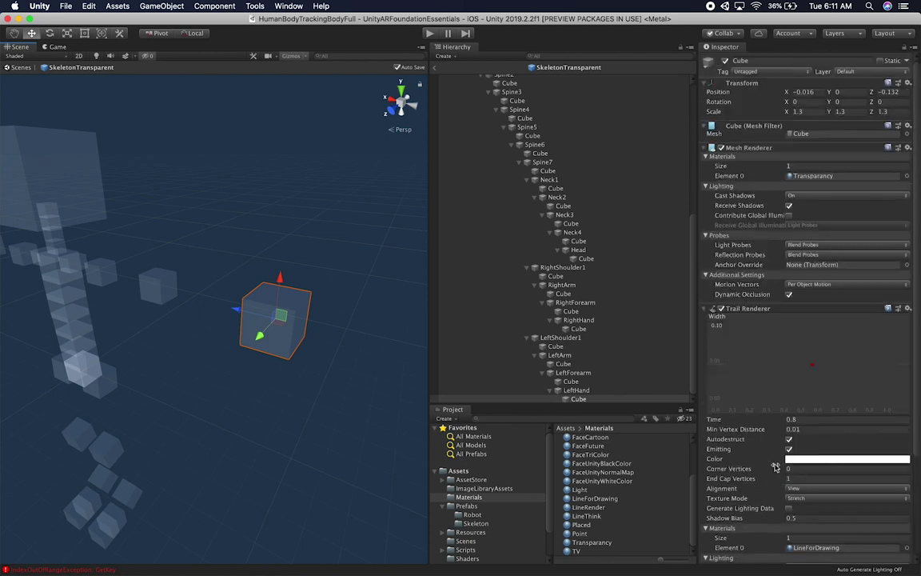
{"action": "left_click", "coordinate": [741, 310]}
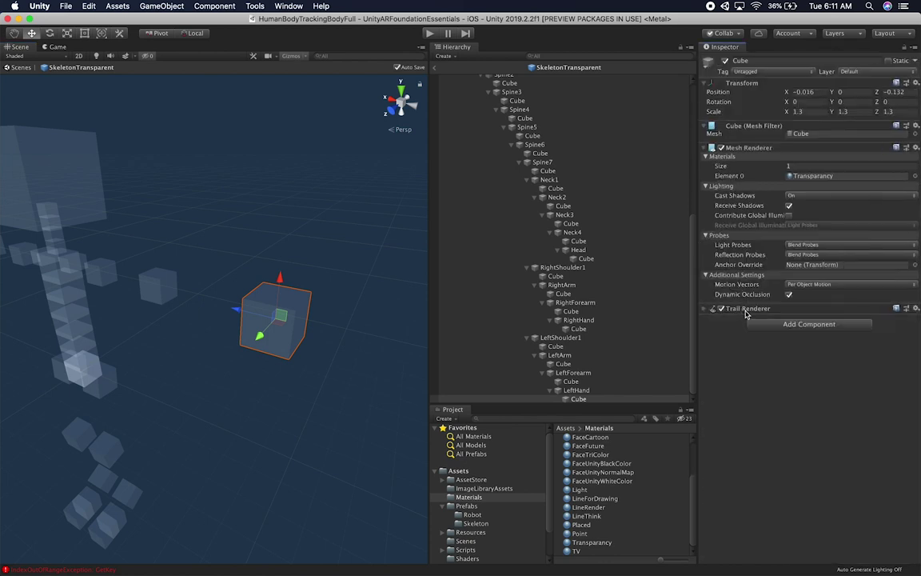
{"action": "right_click", "coordinate": [693, 312]}
{"action": "left_click", "coordinate": [720, 361]}
Paste the copied Trail Renderer as a new component on the RightHand cube and test its trail by moving the cube.
{"action": "left_click_drag", "start_coordinate": [578, 324], "coordinate": [584, 335]}
{"action": "double_click", "coordinate": [584, 329]}
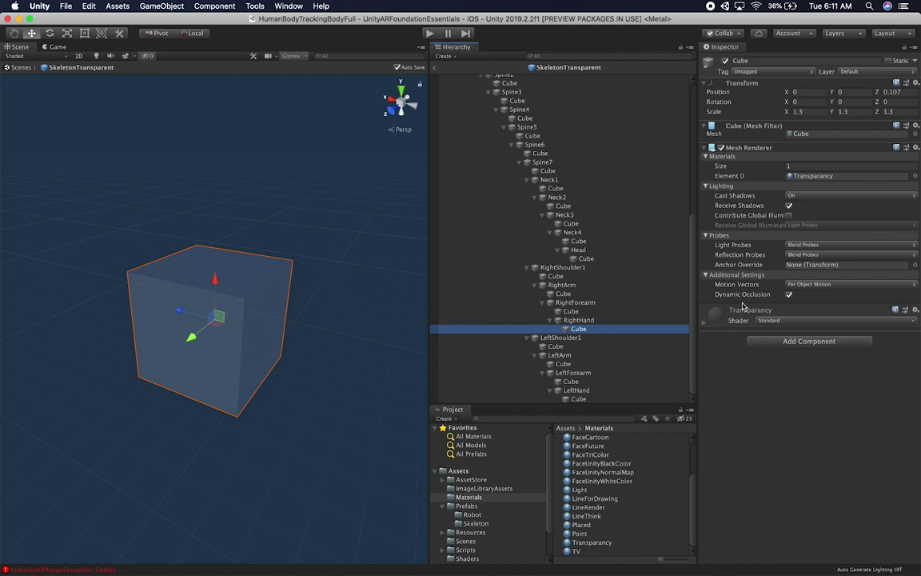
{"action": "right_click", "coordinate": [749, 149]}
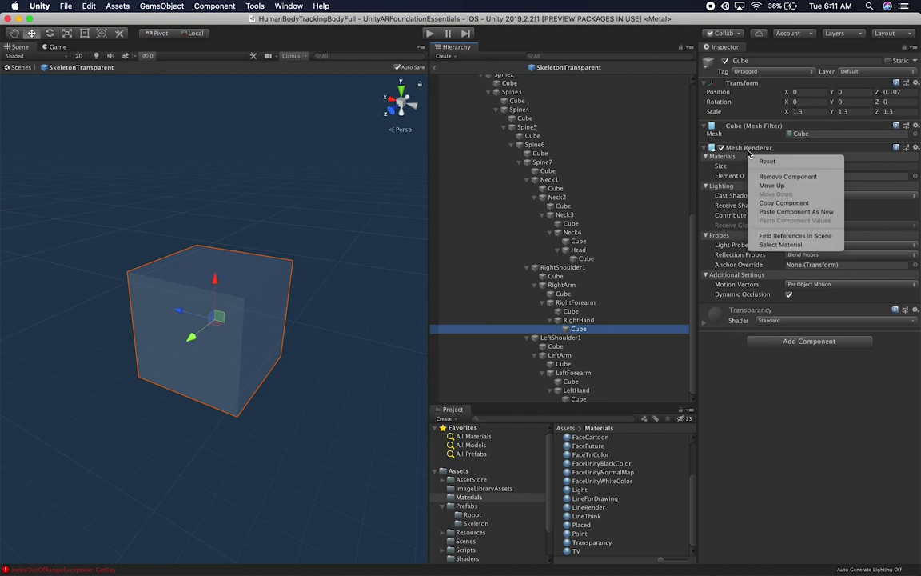
{"action": "left_click", "coordinate": [773, 212]}
{"action": "mouse_move", "coordinate": [212, 316]}
{"action": "left_mouse_down"}
{"action": "mouse_move", "coordinate": [125, 365]}
{"action": "mouse_move", "coordinate": [107, 206]}
{"action": "mouse_move", "coordinate": [237, 299]}
{"action": "mouse_move", "coordinate": [255, 350]}
{"action": "mouse_move", "coordinate": [275, 367]}
{"action": "mouse_move", "coordinate": [314, 356]}
{"action": "mouse_move", "coordinate": [240, 316]}
{"action": "left_mouse_up"}
{"action": "scroll", "coordinate": [275, 369], "scroll_direction": "down", "scroll_amount": 10}
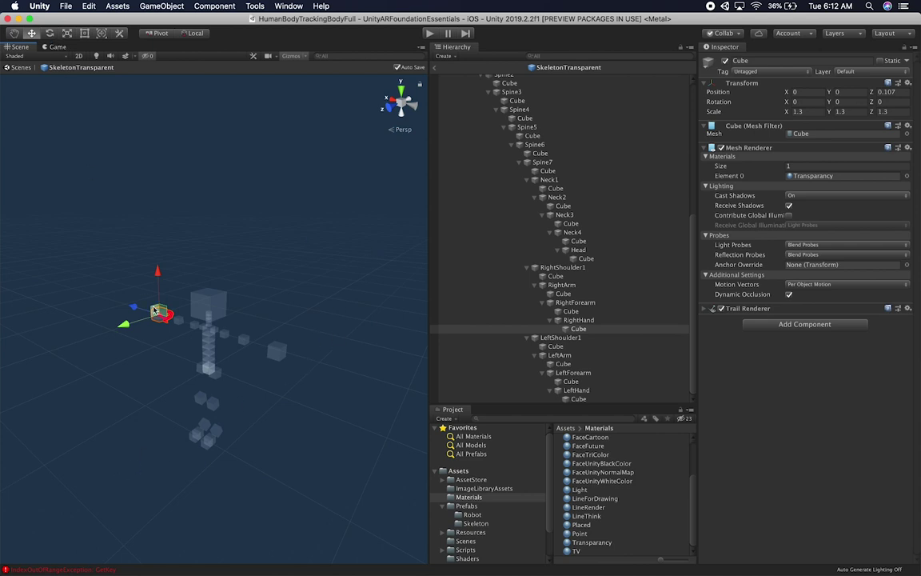
Clear the error messages from the Console and close it.
{"action": "left_click", "coordinate": [30, 571]}
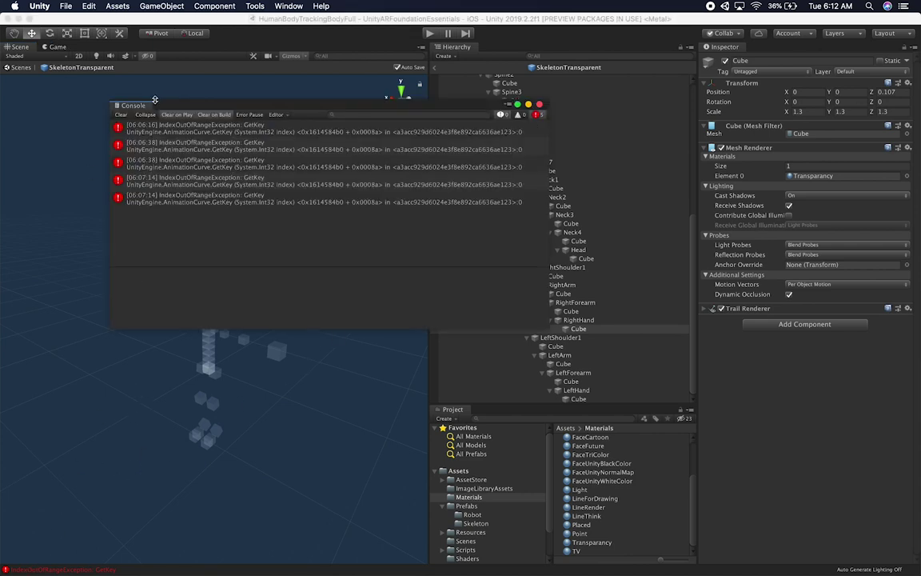
{"action": "left_click", "coordinate": [120, 115]}
{"action": "left_click", "coordinate": [539, 104]}
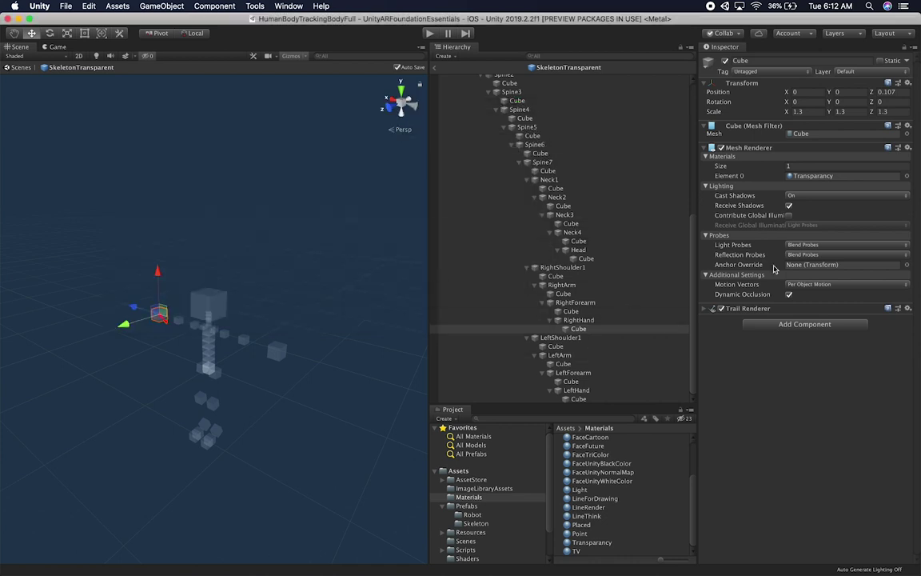
Make the Transparancy material fully see-through by setting its albedo colour's alpha to 0.
{"action": "left_click", "coordinate": [804, 176]}
{"action": "double_click", "coordinate": [804, 176]}
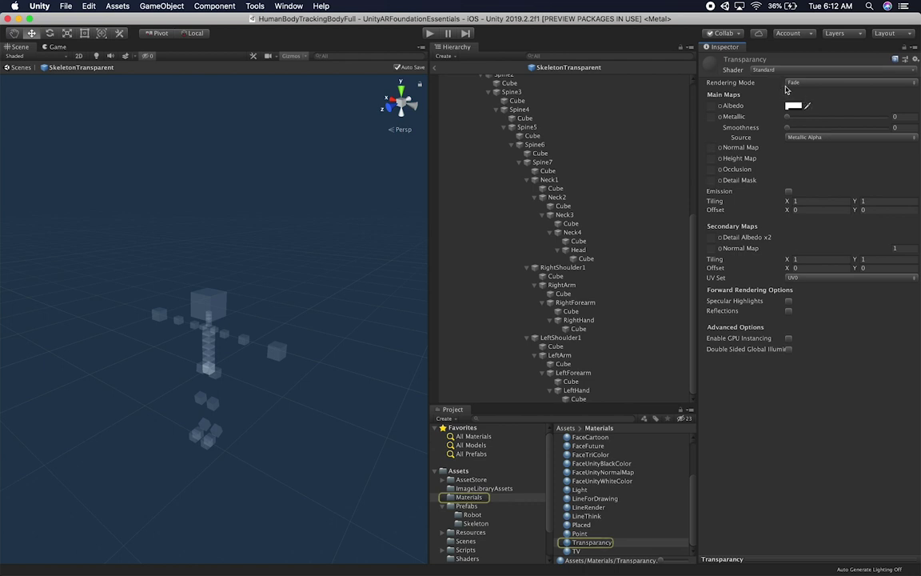
{"action": "left_click", "coordinate": [794, 106]}
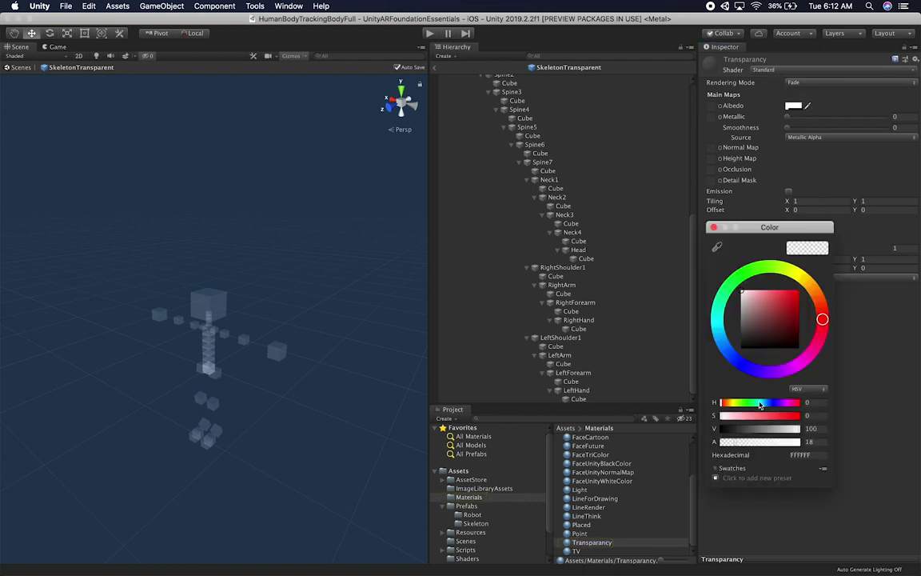
{"action": "left_click_drag", "start_coordinate": [728, 441], "coordinate": [704, 441]}
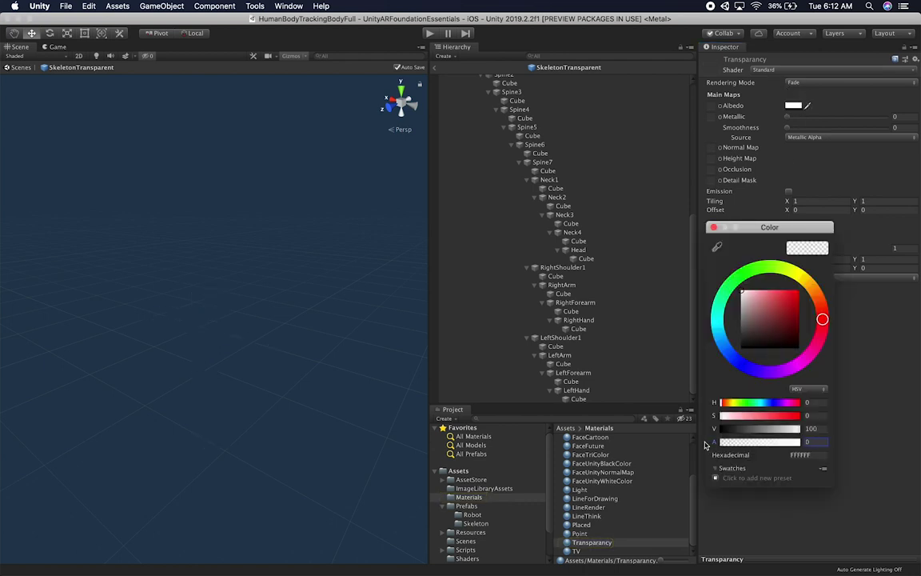
{"action": "left_click", "coordinate": [713, 228]}
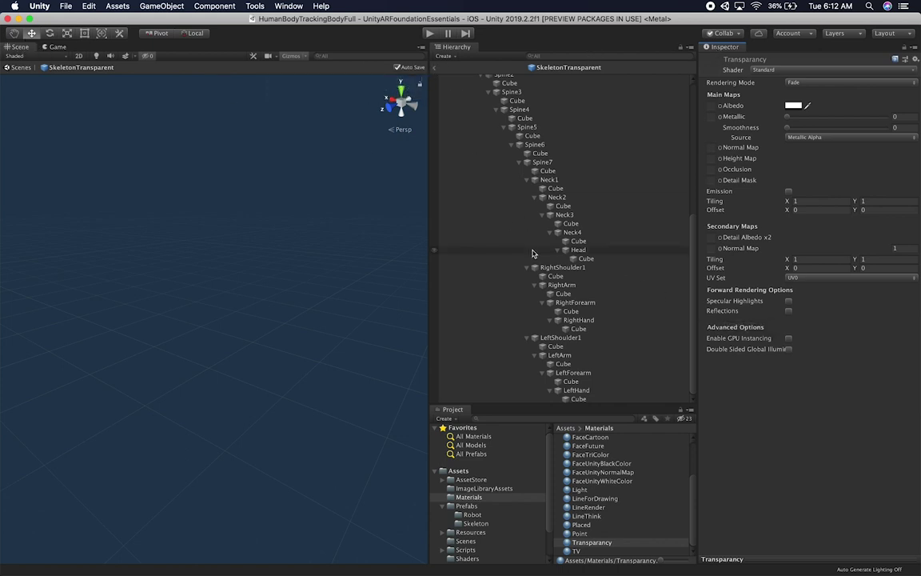
Test the RightHand cube's trail by moving the cube and undo the move.
{"action": "left_click", "coordinate": [571, 329]}
{"action": "mouse_move", "coordinate": [159, 311]}
{"action": "left_mouse_down"}
{"action": "mouse_move", "coordinate": [144, 265]}
{"action": "mouse_move", "coordinate": [200, 210]}
{"action": "mouse_move", "coordinate": [152, 370]}
{"action": "mouse_move", "coordinate": [180, 293]}
{"action": "mouse_move", "coordinate": [333, 328]}
{"action": "left_mouse_up"}
{"action": "key", "text": "super+z"}
{"action": "scroll", "coordinate": [261, 316], "scroll_direction": "up", "scroll_amount": 4}
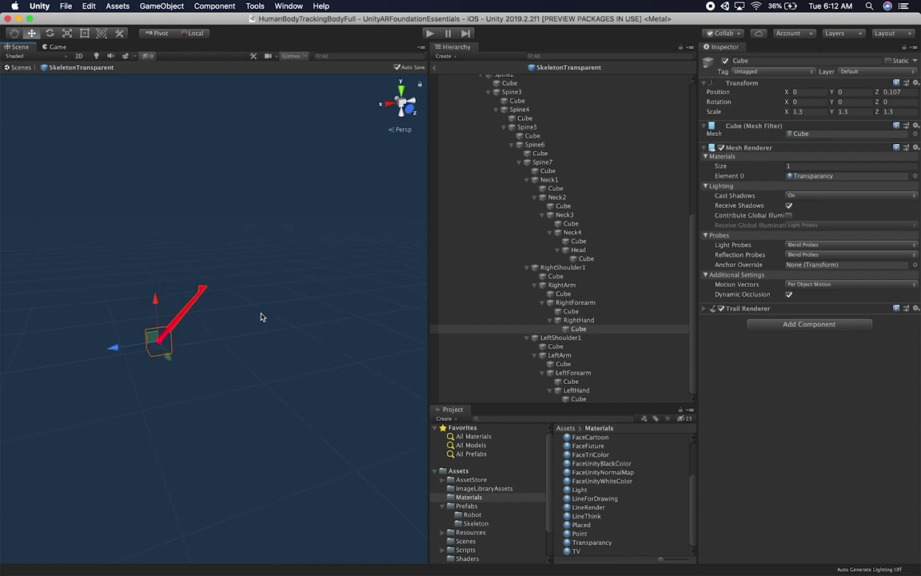
Set the RightHand cube's Trail Renderer width to 0.3, save, and test the trail by moving the cube.
{"action": "double_click", "coordinate": [582, 330]}
{"action": "left_click", "coordinate": [749, 308]}
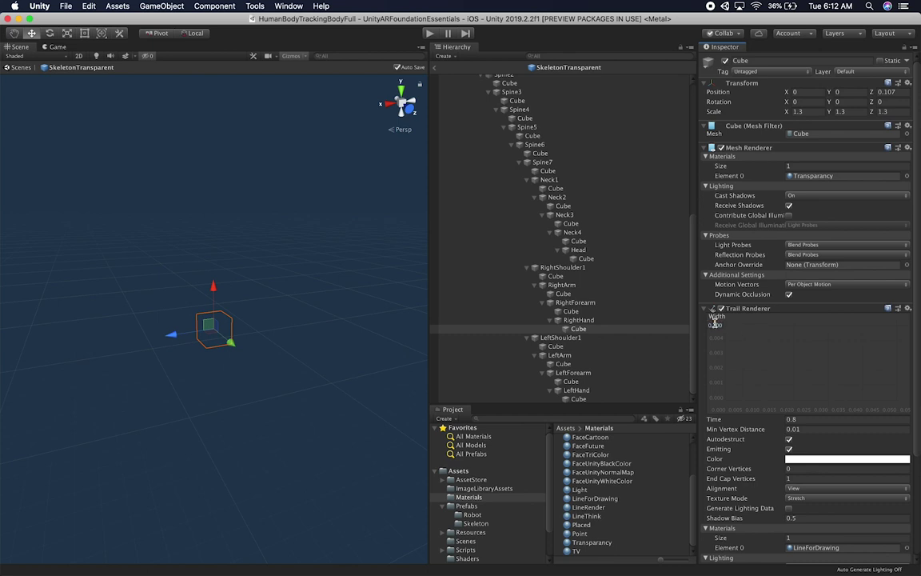
{"action": "key", "text": "BackSpace"}
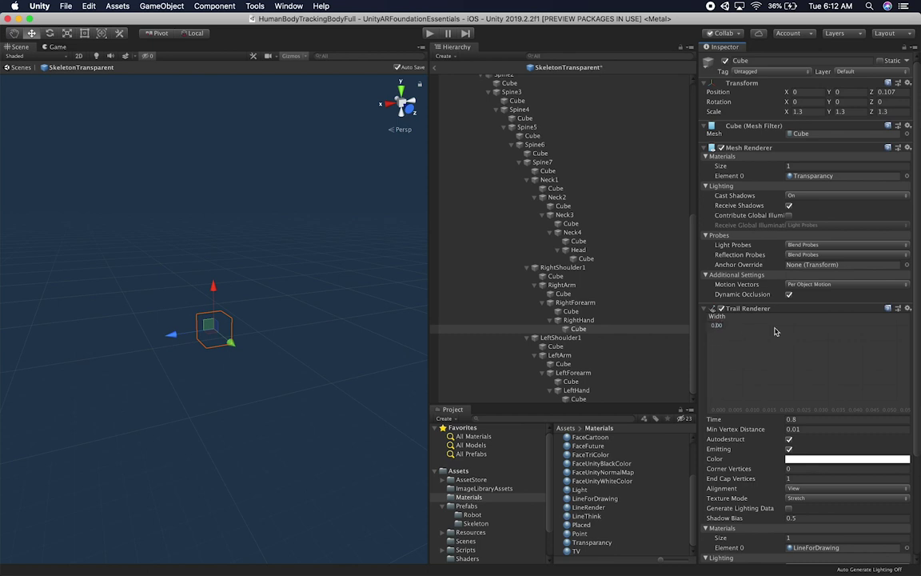
{"action": "key", "text": "super+s"}
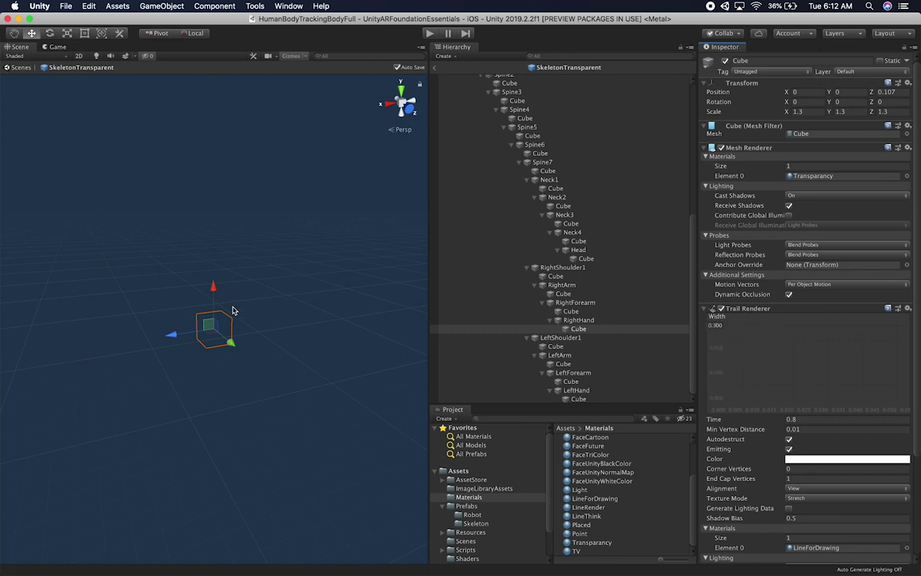
{"action": "mouse_move", "coordinate": [215, 326]}
{"action": "left_mouse_down"}
{"action": "mouse_move", "coordinate": [205, 381]}
{"action": "mouse_move", "coordinate": [220, 293]}
{"action": "mouse_move", "coordinate": [215, 328]}
{"action": "left_mouse_up"}
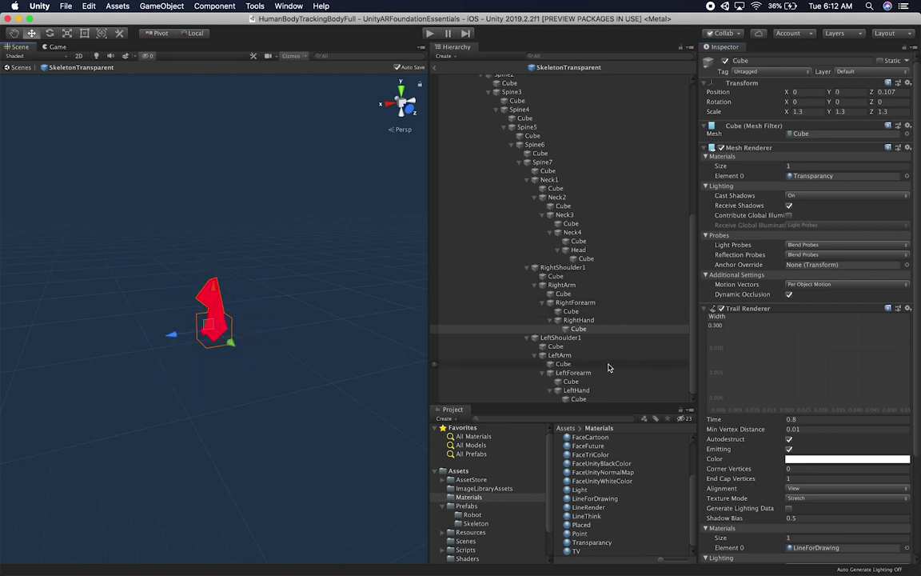
Set the LeftHand cube's Trail Renderer width to 0.3 and return from the prefab to the scene.
{"action": "left_click", "coordinate": [579, 400]}
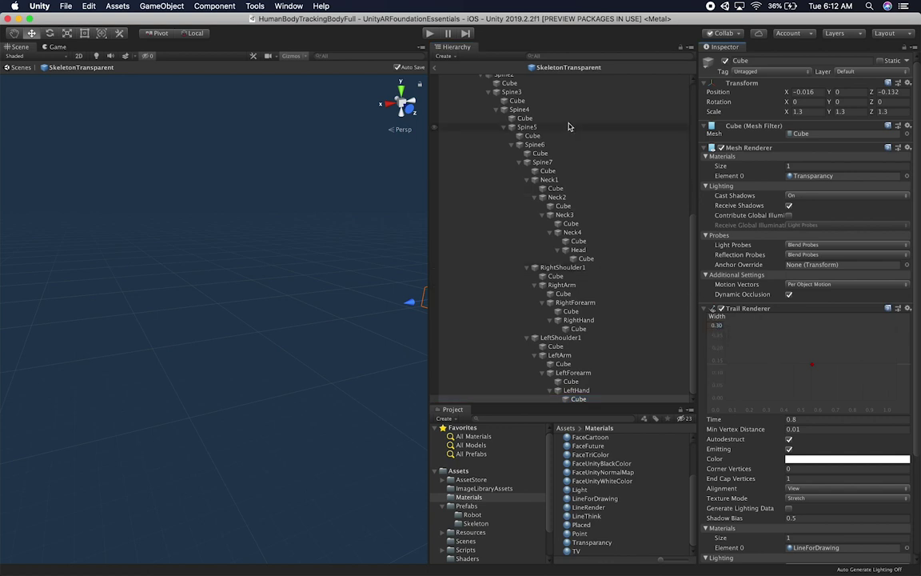
{"action": "scroll", "coordinate": [570, 124], "scroll_direction": "up", "scroll_amount": 10}
{"action": "left_click", "coordinate": [434, 69]}
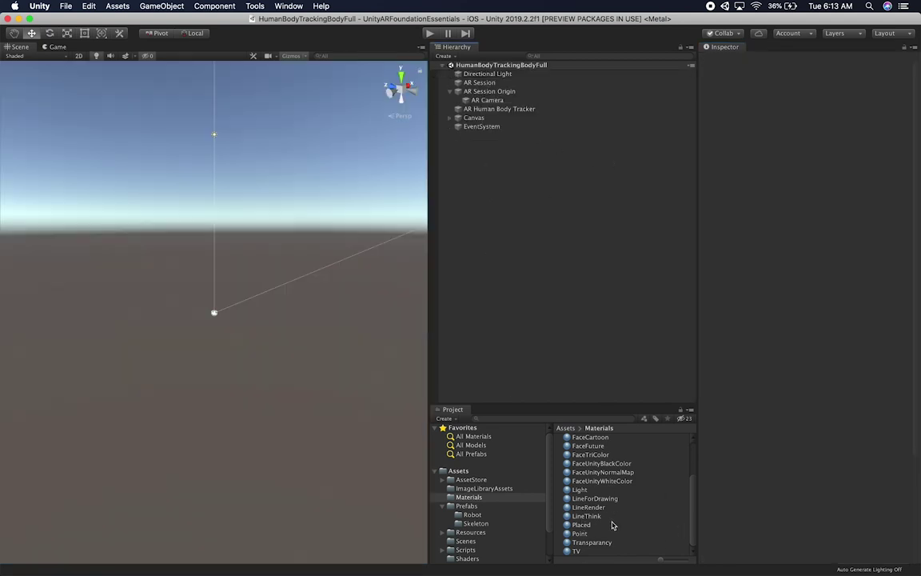
Place the SkeletonTransparent prefab in the scene, move it around to test both hand trails, and delete the instance.
{"action": "left_click", "coordinate": [483, 527]}
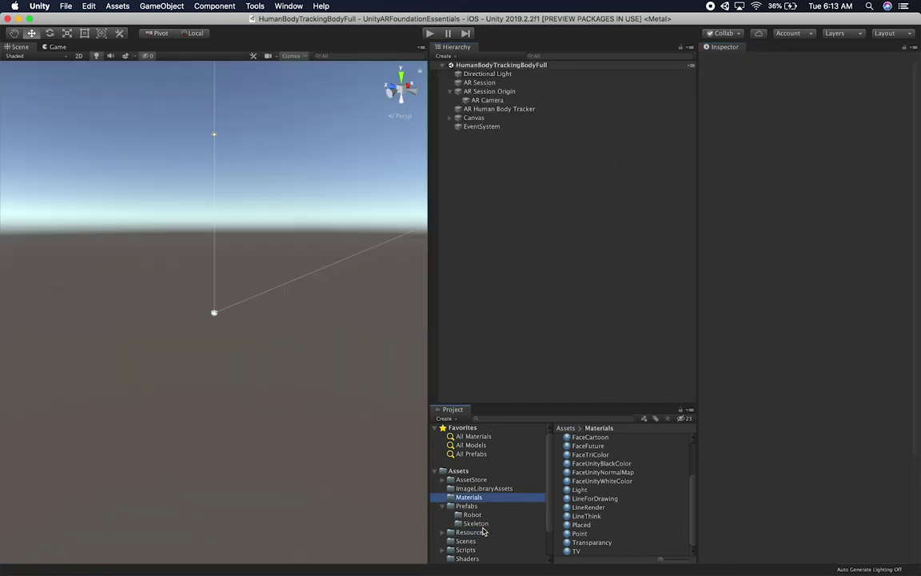
{"action": "left_click", "coordinate": [480, 523]}
{"action": "left_click_drag", "start_coordinate": [605, 483], "coordinate": [288, 385]}
{"action": "key", "text": "f"}
{"action": "mouse_move", "coordinate": [217, 367]}
{"action": "left_mouse_down", "text": "alt"}
{"action": "mouse_move", "coordinate": [200, 379]}
{"action": "mouse_move", "coordinate": [197, 371]}
{"action": "left_mouse_up", "text": "alt"}
{"action": "mouse_move", "coordinate": [144, 334]}
{"action": "left_mouse_down"}
{"action": "mouse_move", "coordinate": [211, 352]}
{"action": "mouse_move", "coordinate": [182, 243]}
{"action": "mouse_move", "coordinate": [209, 380]}
{"action": "mouse_move", "coordinate": [204, 374]}
{"action": "mouse_move", "coordinate": [255, 374]}
{"action": "mouse_move", "coordinate": [238, 366]}
{"action": "mouse_move", "coordinate": [156, 404]}
{"action": "mouse_move", "coordinate": [164, 416]}
{"action": "left_mouse_up"}
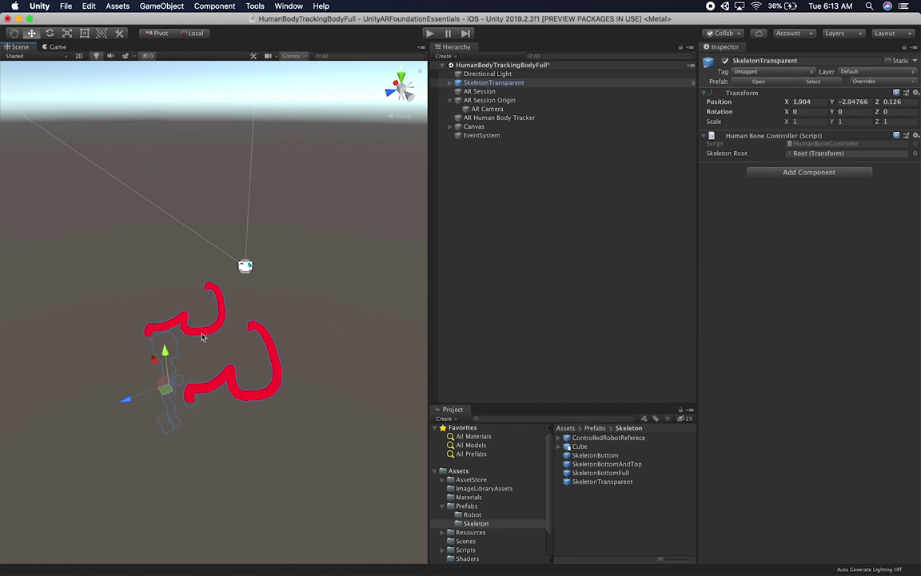
{"action": "left_click", "coordinate": [499, 91]}
{"action": "left_click", "coordinate": [507, 84]}
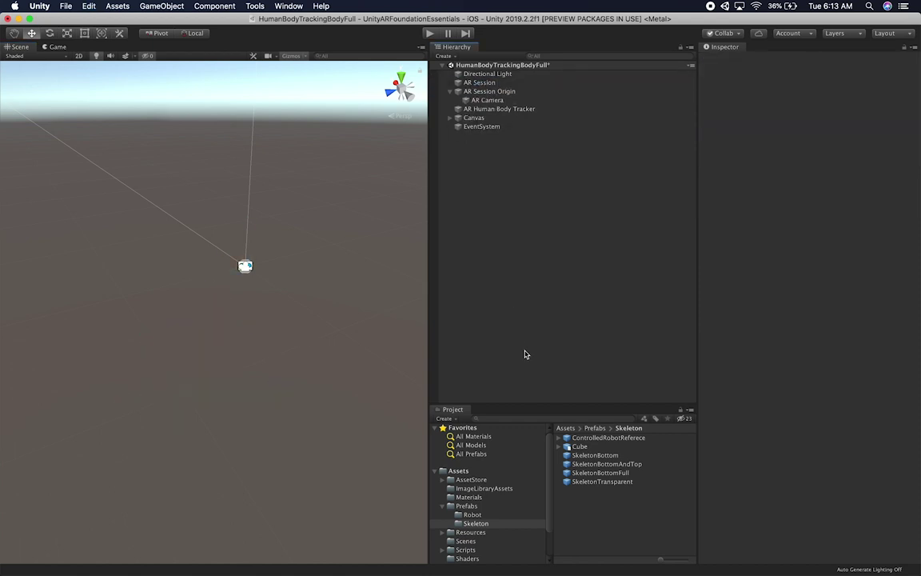
Assign SkeletonTransparent as the AR Human Body Tracker's Skeleton Prefab and save the scene.
{"action": "left_click", "coordinate": [482, 110]}
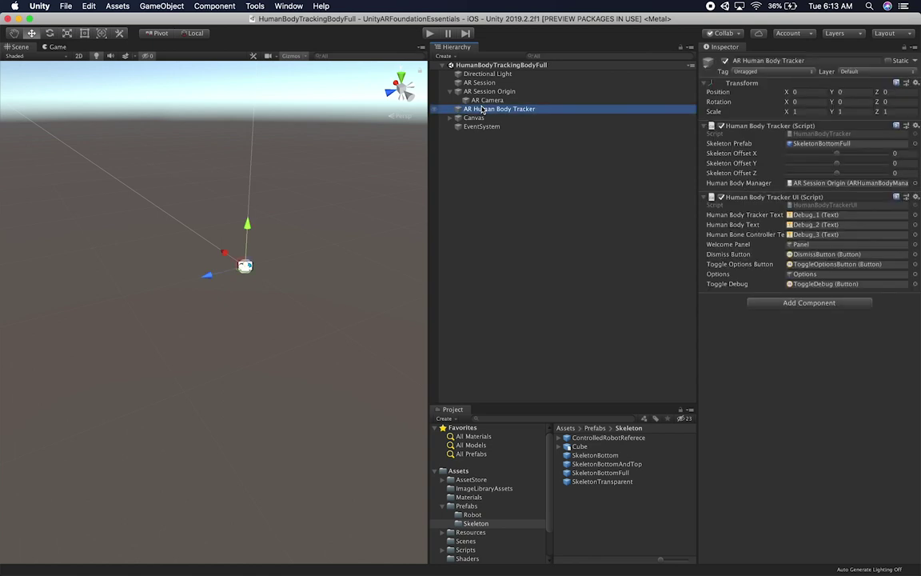
{"action": "left_click_drag", "start_coordinate": [610, 479], "coordinate": [726, 185]}
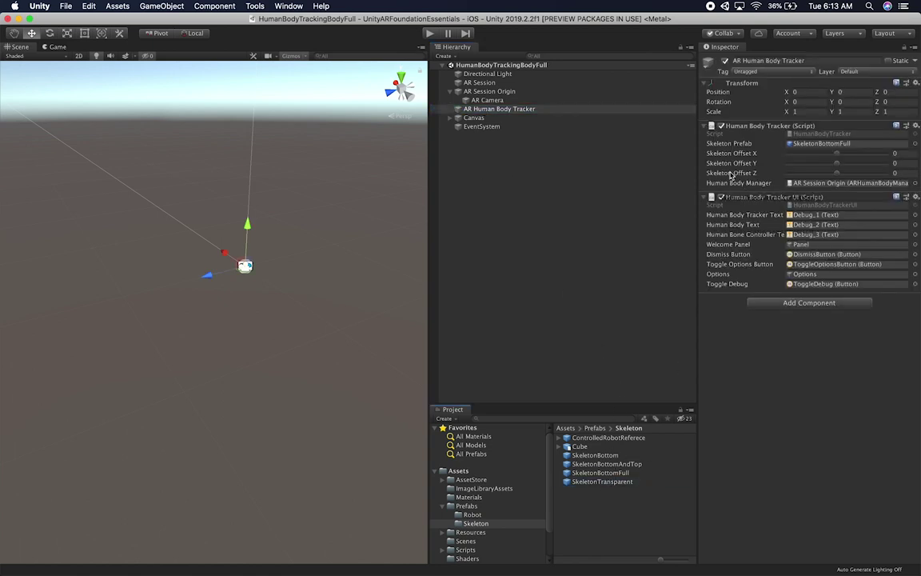
{"action": "left_click", "coordinate": [806, 144]}
{"action": "left_click_drag", "start_coordinate": [806, 144], "coordinate": [806, 144]}
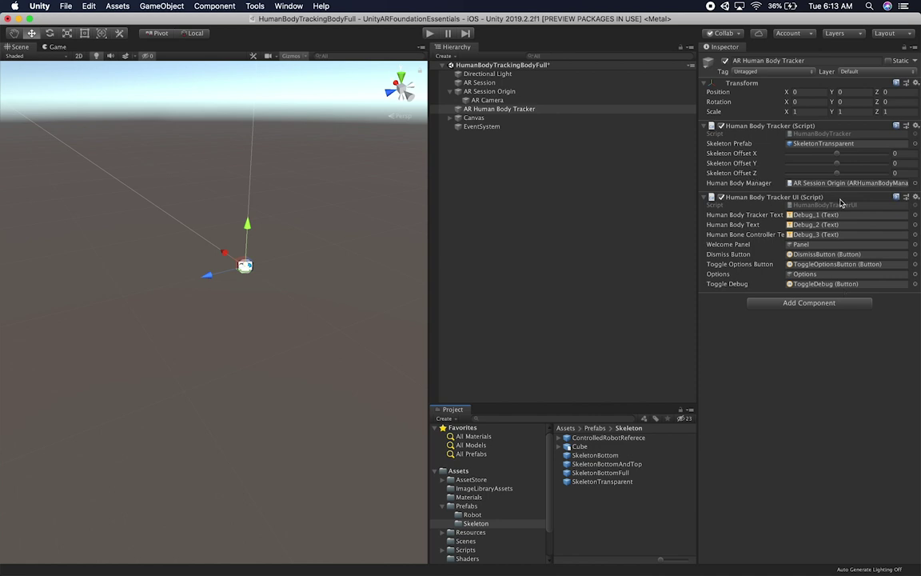
{"action": "key", "text": "super+s"}
Examine the welcome Panel and Options objects in the Canvas and expand their children.
{"action": "left_click", "coordinate": [450, 118]}
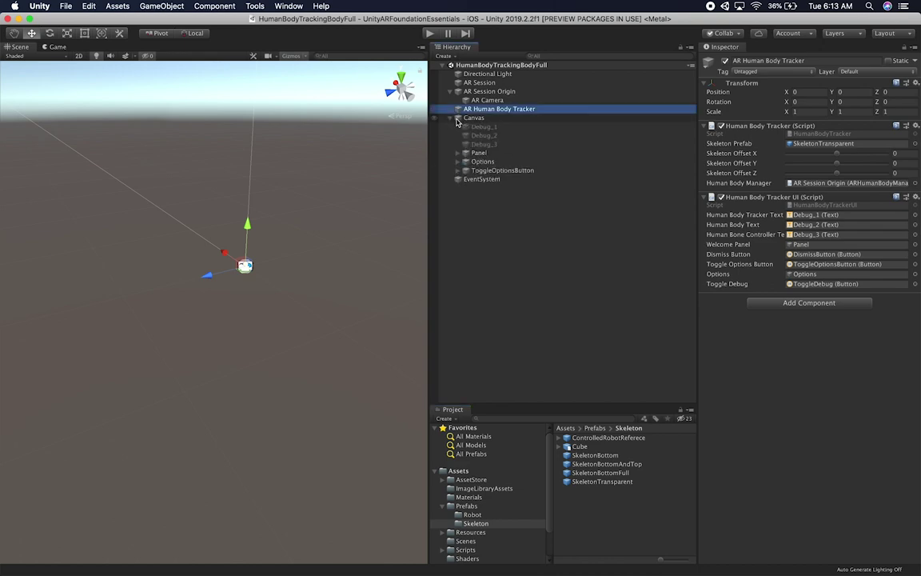
{"action": "left_click", "coordinate": [477, 153]}
{"action": "double_click", "coordinate": [474, 155]}
{"action": "left_click_drag", "start_coordinate": [327, 201], "coordinate": [12, 311], "text": "alt"}
{"action": "left_click_drag", "start_coordinate": [167, 345], "coordinate": [61, 283], "text": "alt"}
{"action": "left_click_drag", "start_coordinate": [158, 285], "coordinate": [141, 211]}
{"action": "key", "text": "w"}
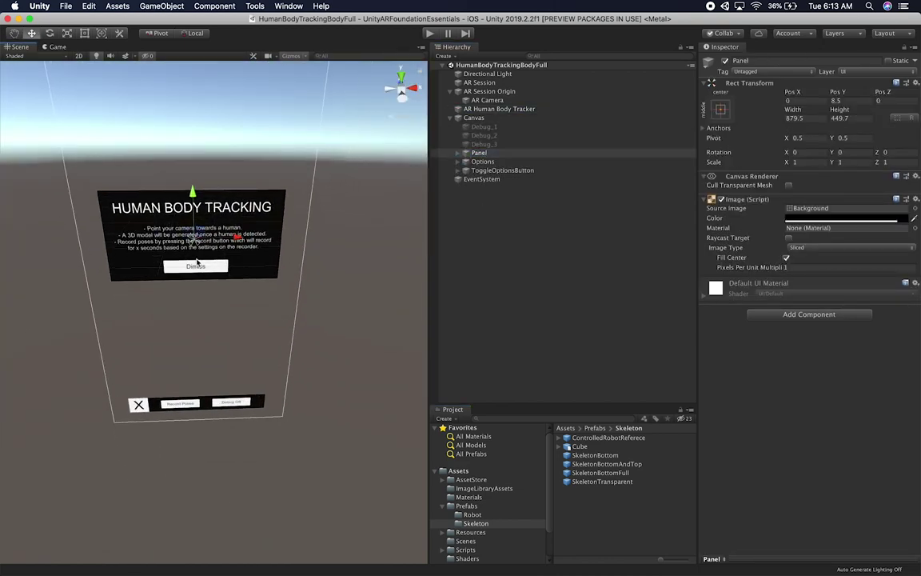
{"action": "left_click", "coordinate": [464, 169]}
{"action": "left_click", "coordinate": [464, 163]}
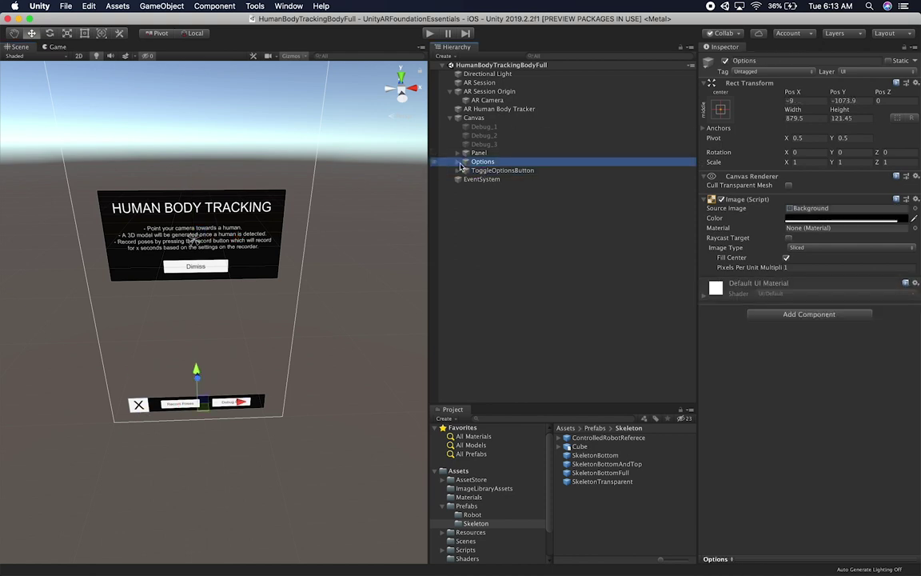
{"action": "left_click", "coordinate": [459, 161]}
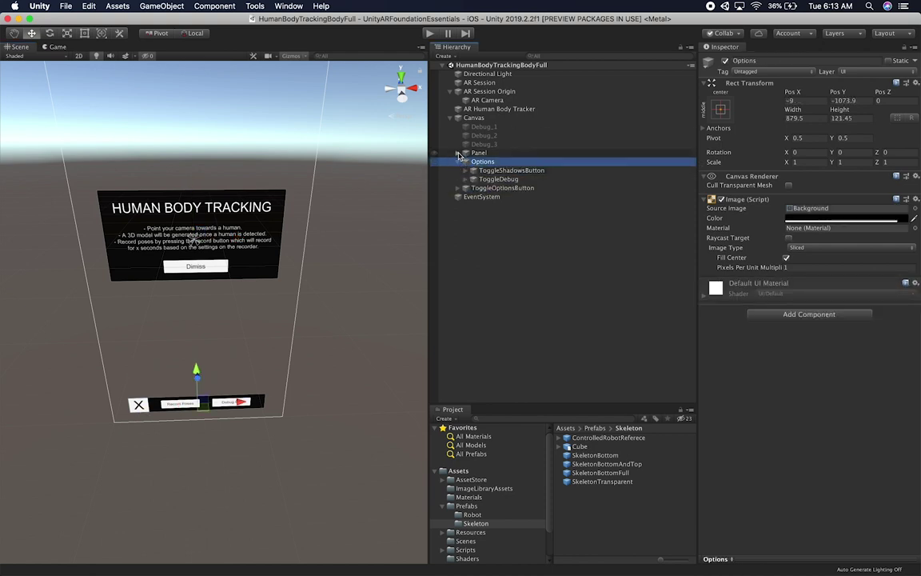
{"action": "left_click", "coordinate": [458, 153]}
Replace the second line of the Instructions text with "Move your hands around to draw as the body gets tracked by ARKit.".
{"action": "left_click", "coordinate": [492, 179]}
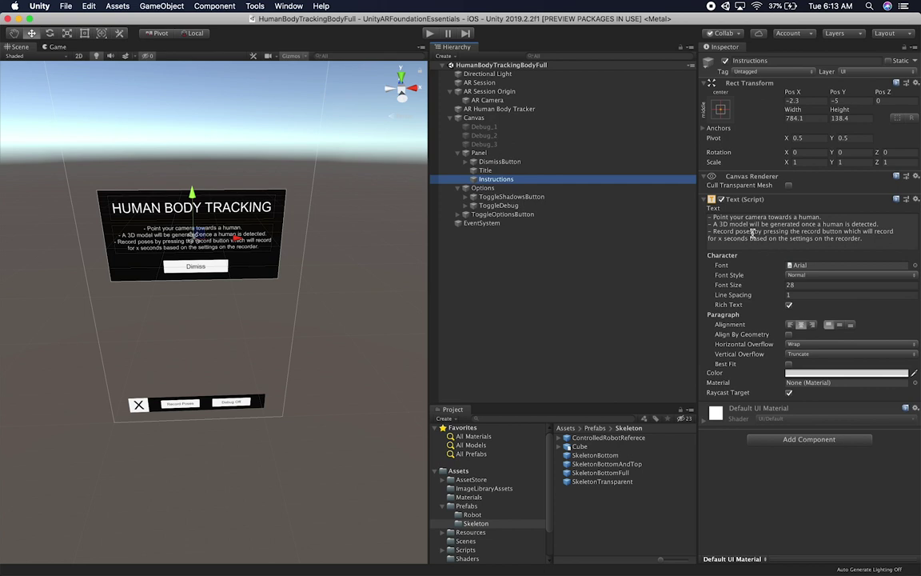
{"action": "left_click", "coordinate": [714, 225]}
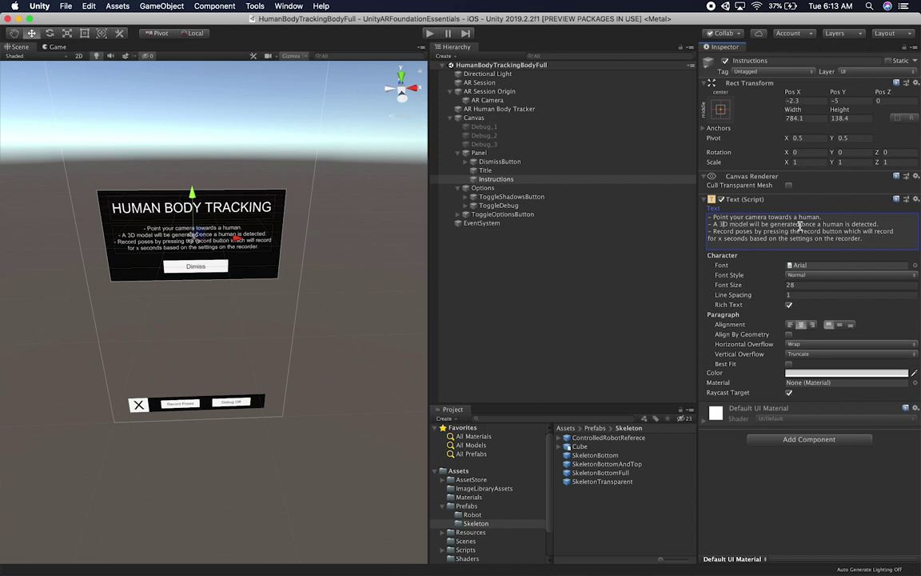
{"action": "key", "text": "shift+End"}
{"action": "key", "text": "BackSpace"}
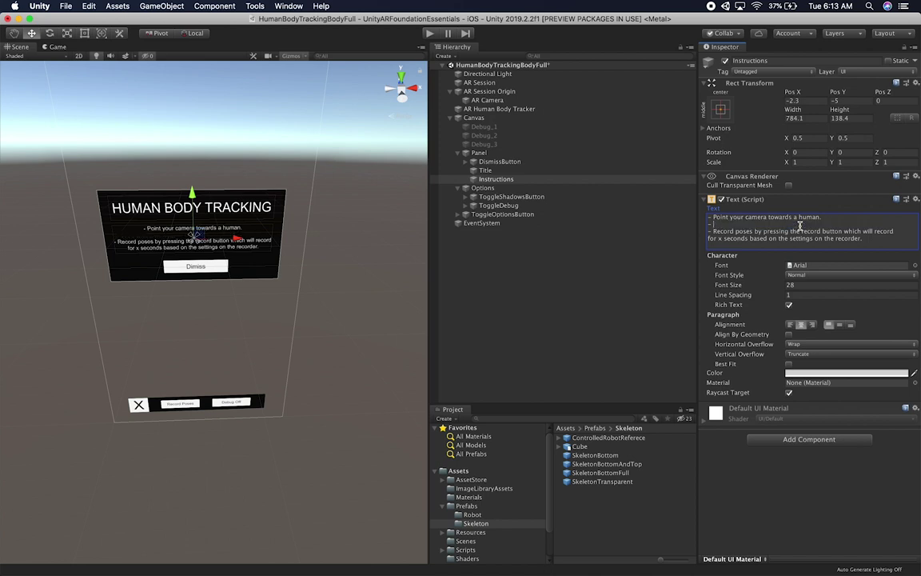
{"action": "type", "text": "Move your hands around to d"}
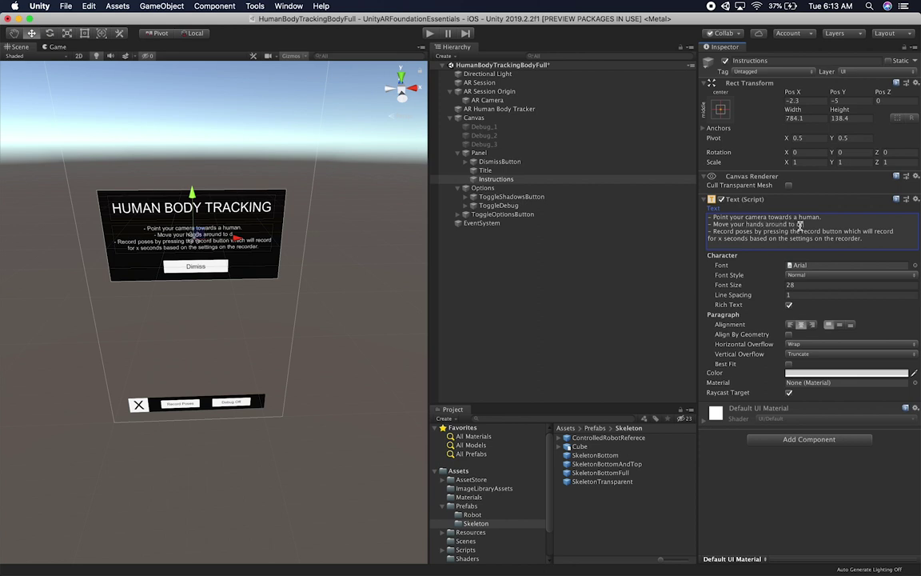
{"action": "type", "text": "raw as the body hge"}
{"action": "key", "text": "BackSpace"}
{"action": "key", "text": "BackSpace"}
{"action": "key", "text": "BackSpace"}
{"action": "type", "text": "gets a"}
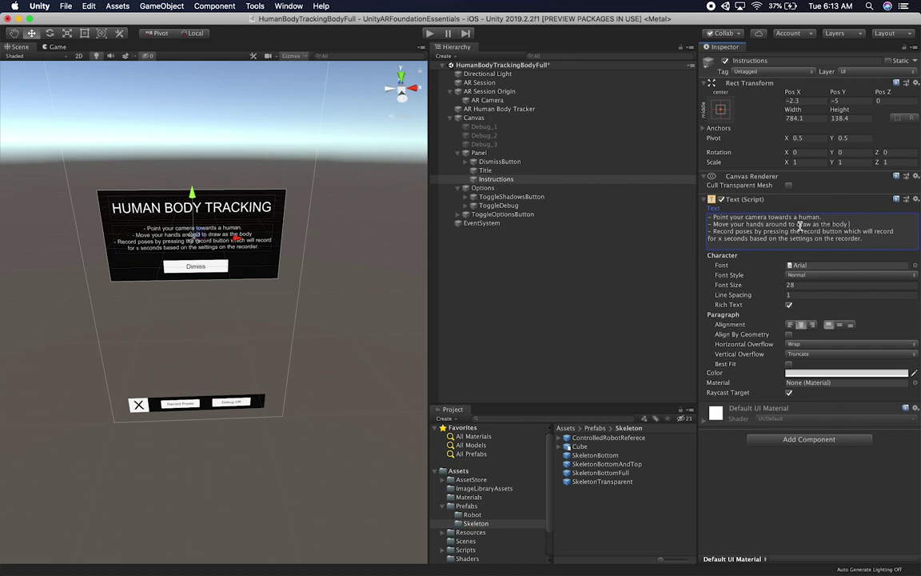
{"action": "key", "text": "BackSpace"}
{"action": "type", "text": "trac"}
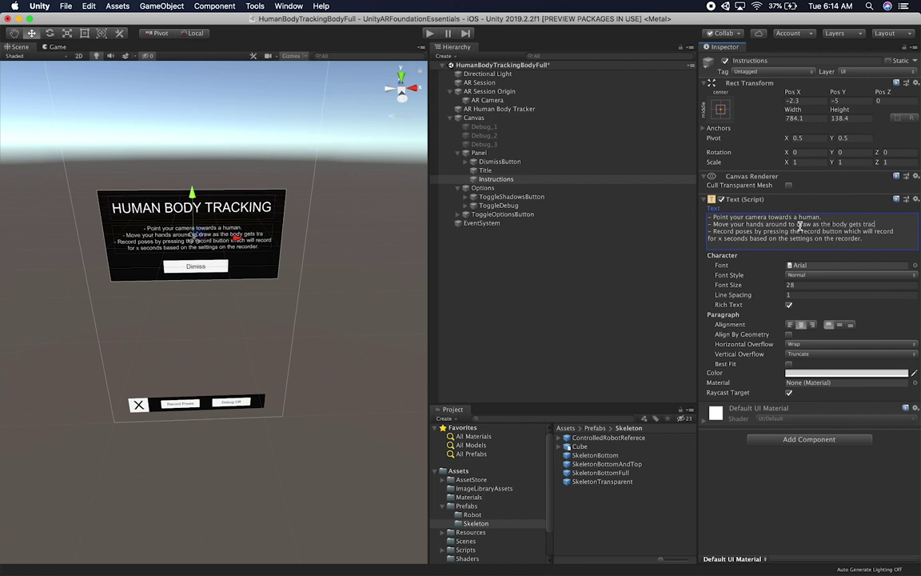
{"action": "type", "text": "ked by ARKit."}
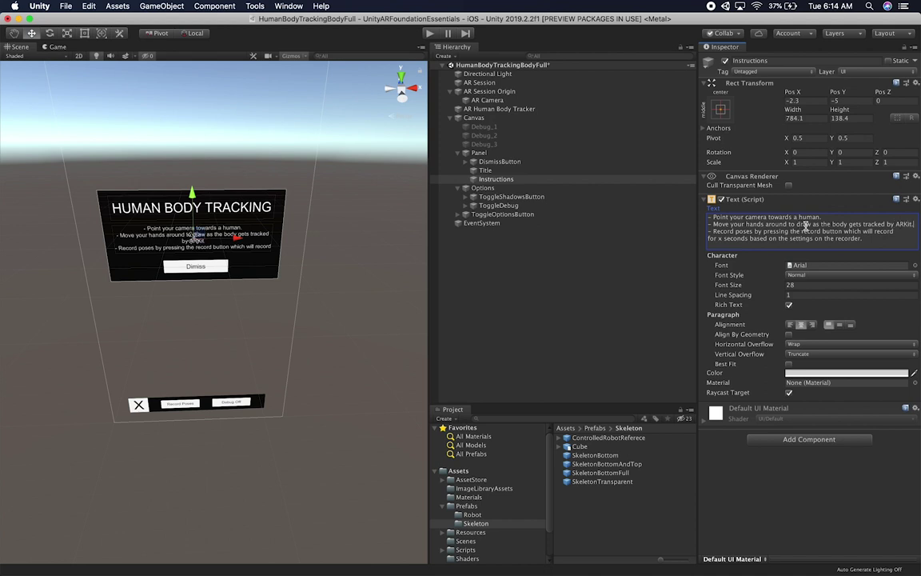
Remove the record-poses line from the Instructions text, save the scene, and check ToggleShadowsButton and ToggleDebug under Options.
{"action": "left_click", "coordinate": [869, 244], "text": "shift"}
{"action": "key", "text": "BackSpace"}
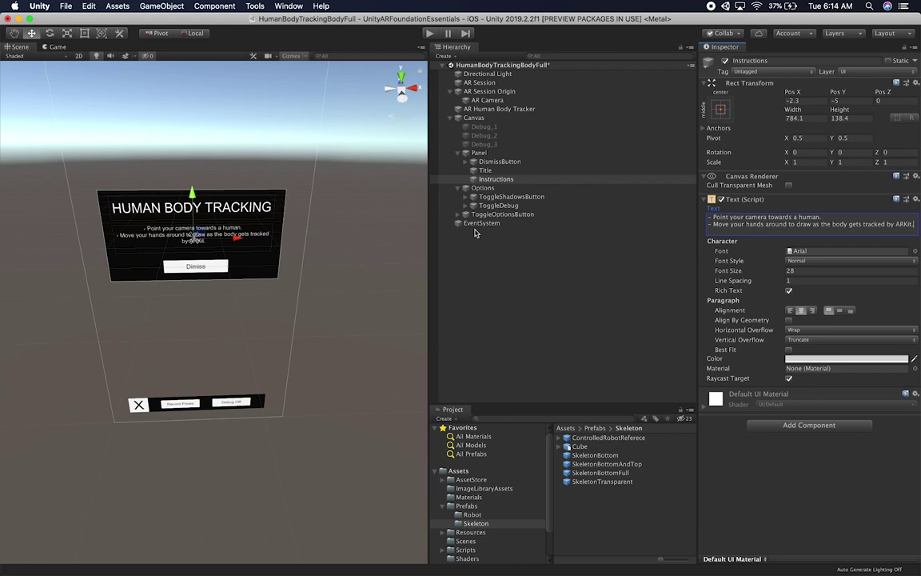
{"action": "left_click", "coordinate": [490, 196]}
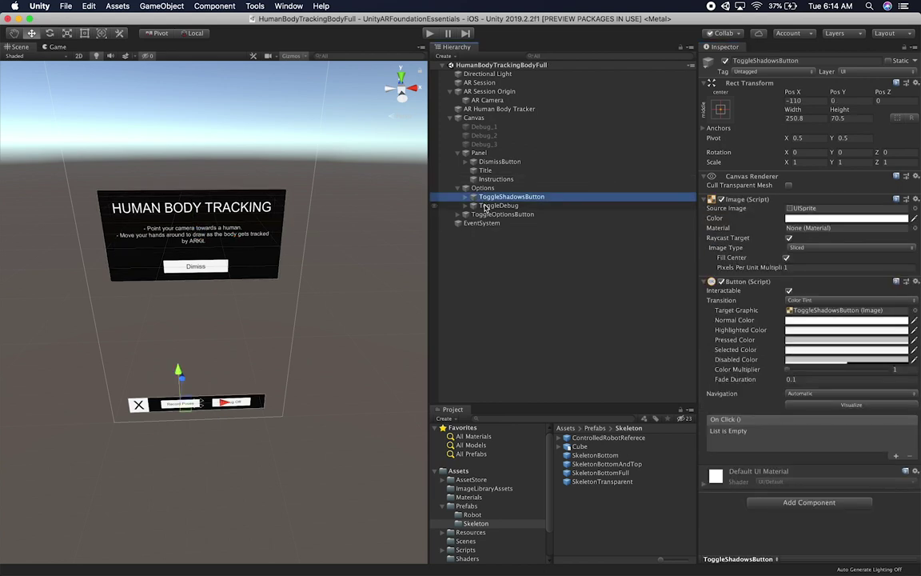
{"action": "left_click", "coordinate": [485, 206]}
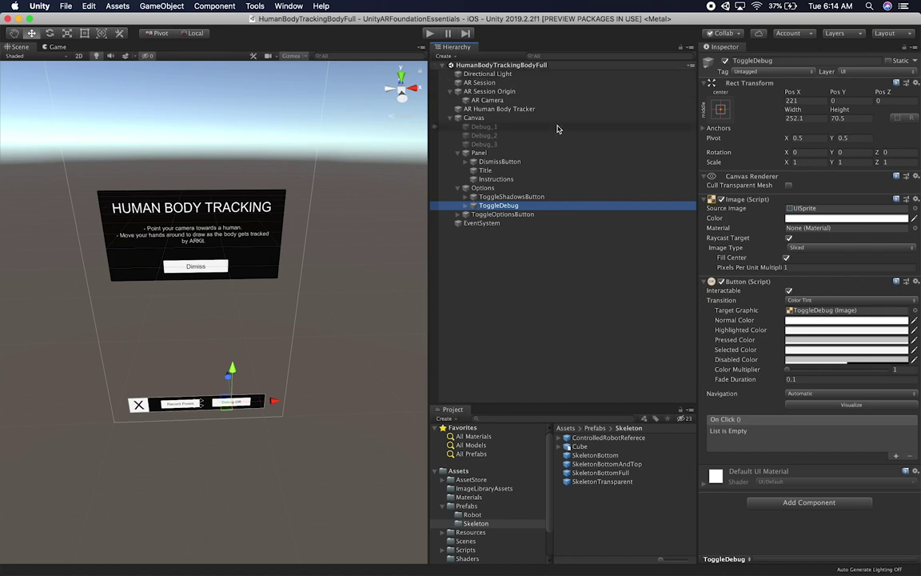
Switch to Terminal and check the repository's changes with git status.
{"action": "key", "text": "super+Tab"}
{"action": "type", "text": "git status"}
{"action": "key", "text": "Return"}
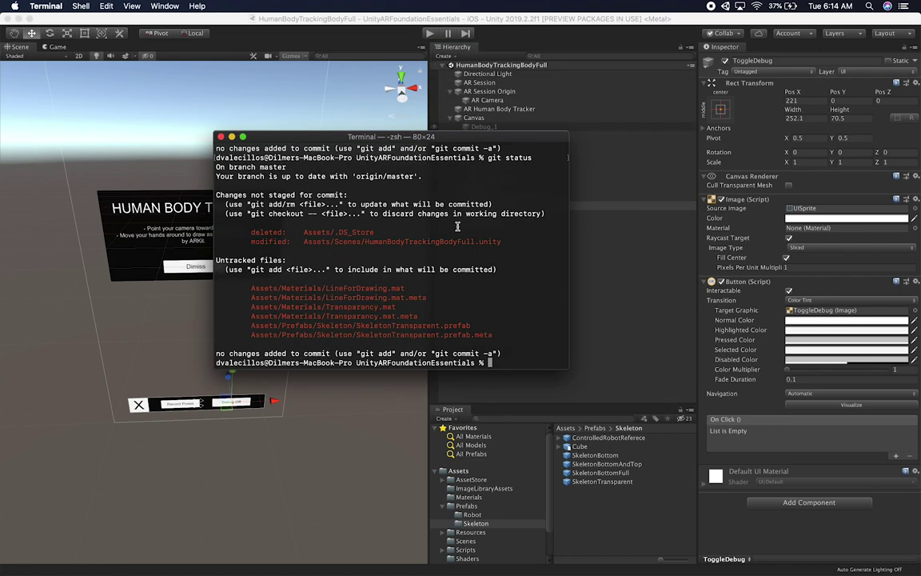
Start a cp command in the wider terminal window with Assets/Scenes/HumanBodyTrackingBodyFull.unity as both source and destination path.
{"action": "left_click_drag", "start_coordinate": [499, 238], "coordinate": [304, 242]}
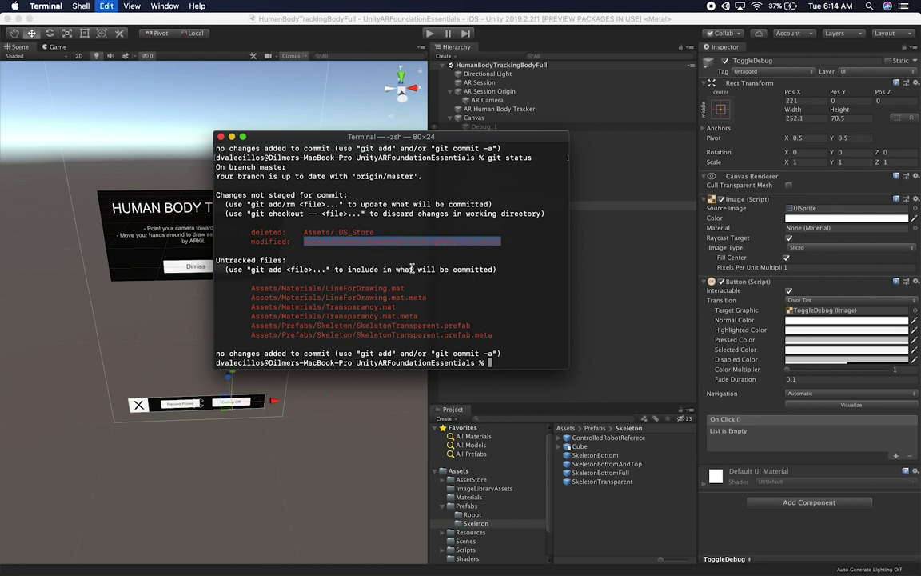
{"action": "key", "text": "super+c"}
{"action": "type", "text": "cp"}
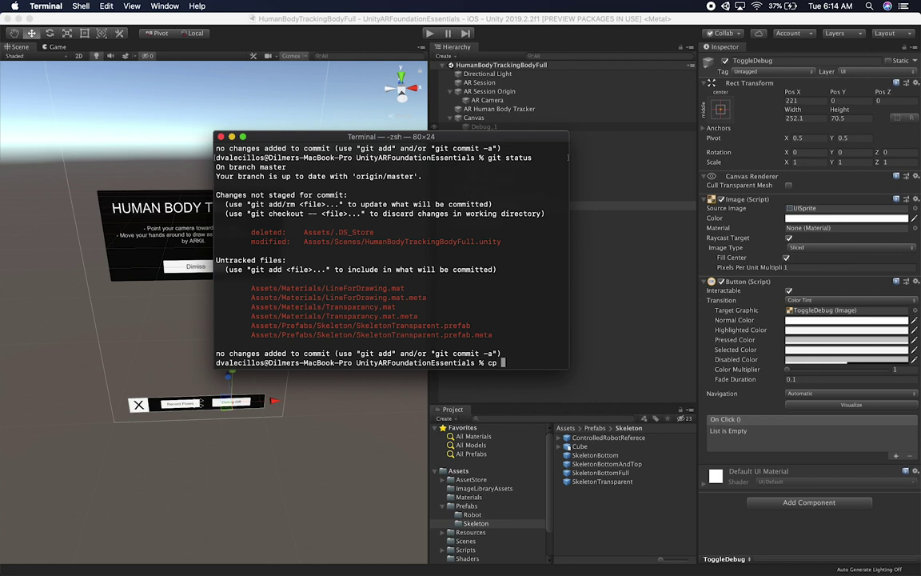
{"action": "key", "text": "super+v"}
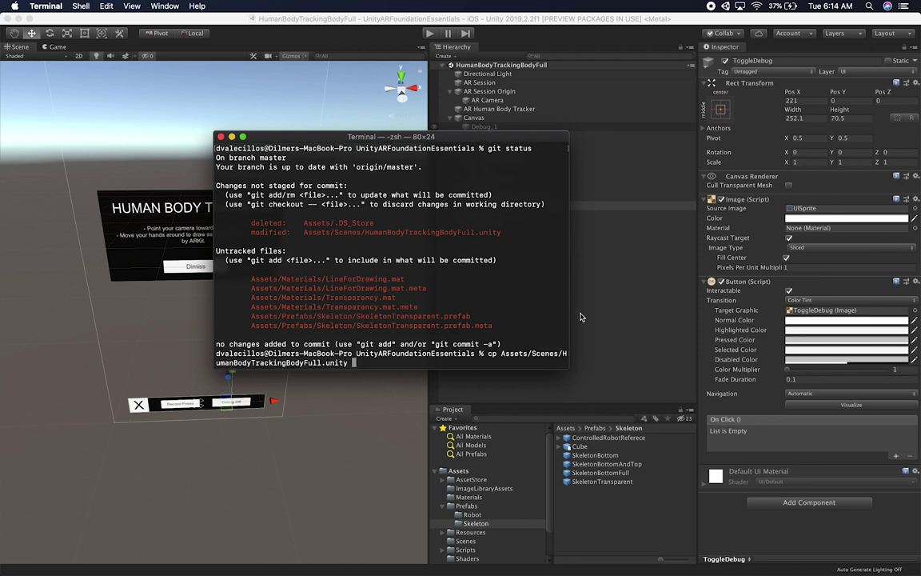
{"action": "left_click_drag", "start_coordinate": [570, 318], "coordinate": [806, 320]}
{"action": "left_click_drag", "start_coordinate": [502, 354], "coordinate": [694, 353]}
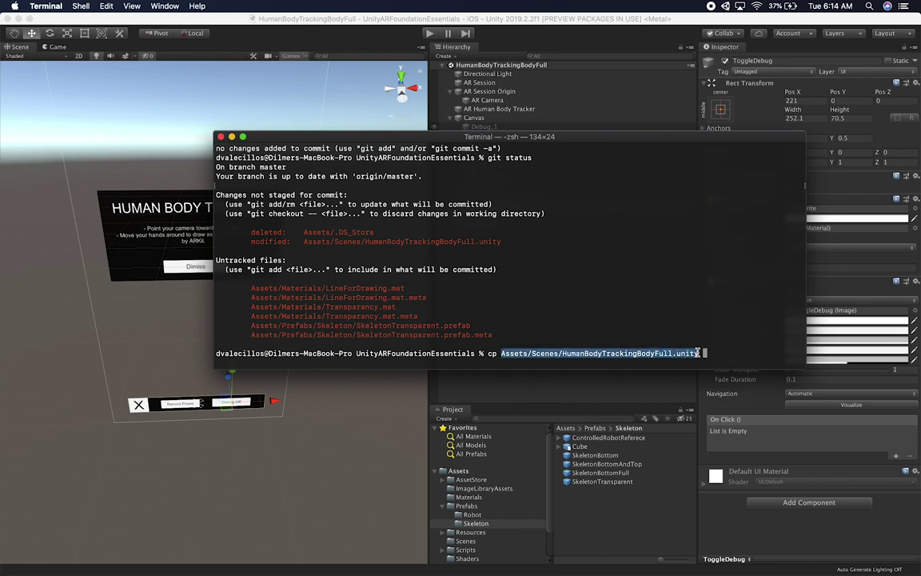
{"action": "key", "text": "super+c"}
{"action": "key", "text": "super+v"}
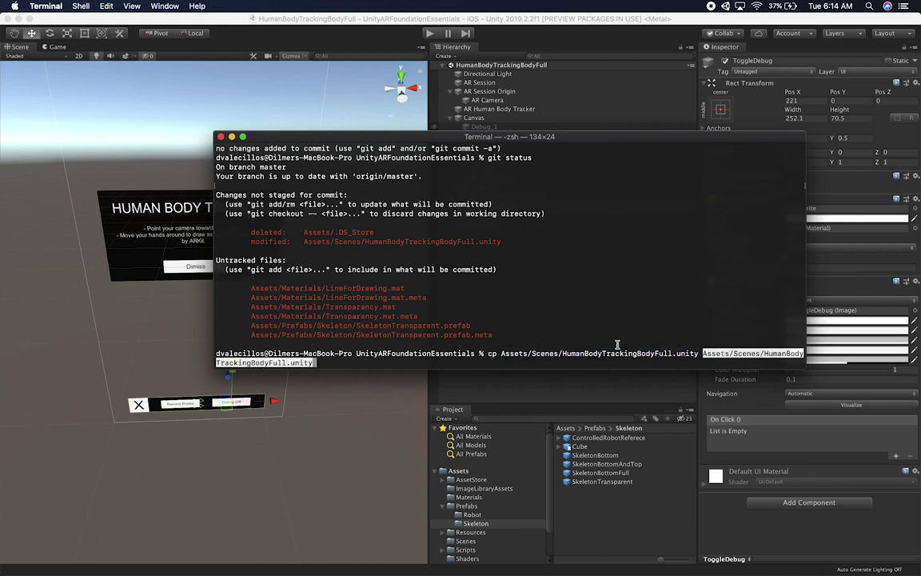
Change the destination path to Assets/Scenes/HumanBodyTrackingDrawing.unity and run the copy.
{"action": "key", "text": "Left"}
{"action": "key", "text": "Left"}
{"action": "key", "text": "Left"}
{"action": "key", "text": "Left"}
{"action": "key", "text": "Left"}
{"action": "key", "text": "Left"}
{"action": "key", "text": "BackSpace"}
{"action": "key", "text": "BackSpace"}
{"action": "key", "text": "BackSpace"}
{"action": "key", "text": "BackSpace"}
{"action": "key", "text": "BackSpace"}
{"action": "key", "text": "BackSpace"}
{"action": "key", "text": "BackSpace"}
{"action": "key", "text": "BackSpace"}
{"action": "type", "text": "Drawing"}
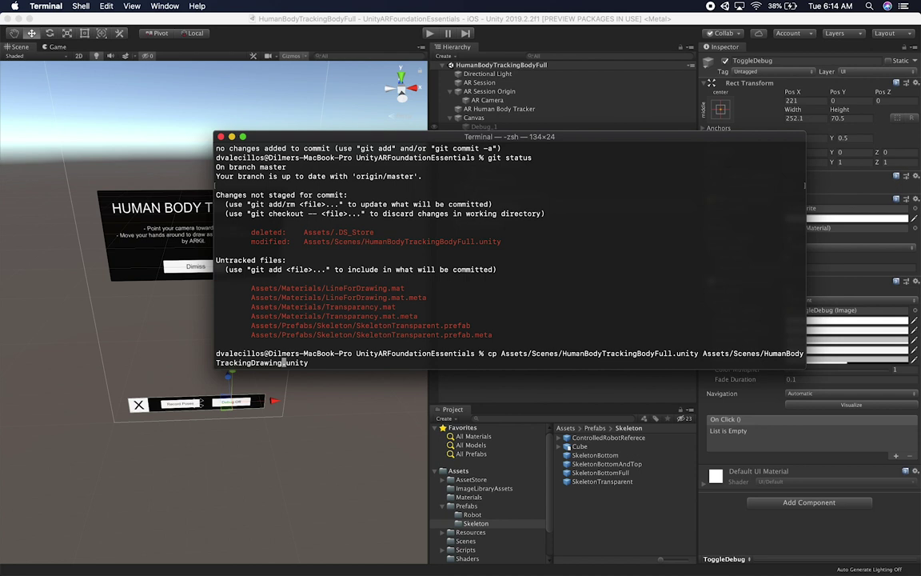
{"action": "key", "text": "Return"}
Check the repository's changes with git status and mark the path of the modified HumanBodyTrackingBodyFull scene.
{"action": "type", "text": "git status"}
{"action": "key", "text": "Return"}
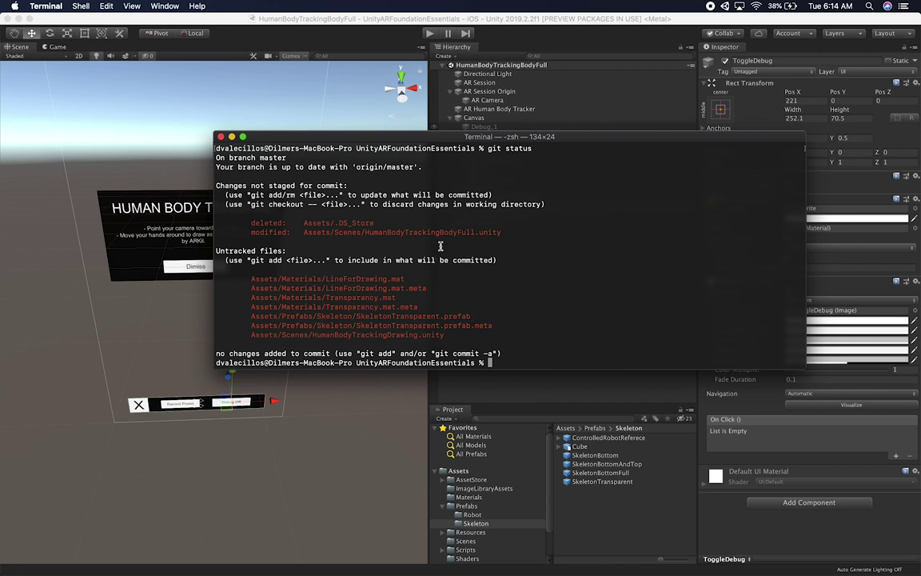
{"action": "type", "text": "git status"}
{"action": "left_click_drag", "start_coordinate": [312, 334], "coordinate": [444, 334]}
{"action": "left_click_drag", "start_coordinate": [500, 232], "coordinate": [315, 239]}
{"action": "left_click", "coordinate": [368, 236]}
{"action": "left_click_drag", "start_coordinate": [501, 232], "coordinate": [314, 234]}
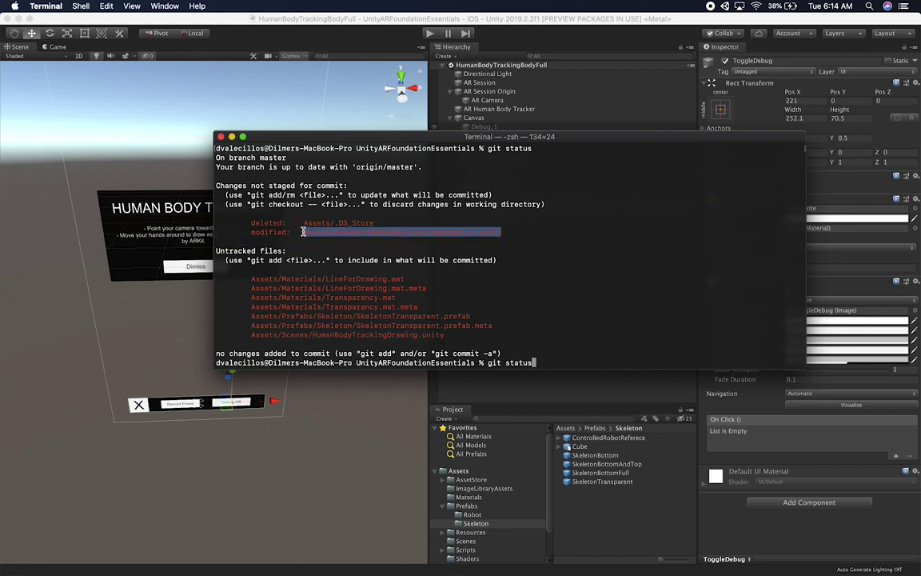
Restore Assets/Scenes/HumanBodyTrackingBodyFull.unity with git checkout and rerun git status.
{"action": "left_click", "coordinate": [373, 242]}
{"action": "key", "text": "Return"}
{"action": "type", "text": "git checkout"}
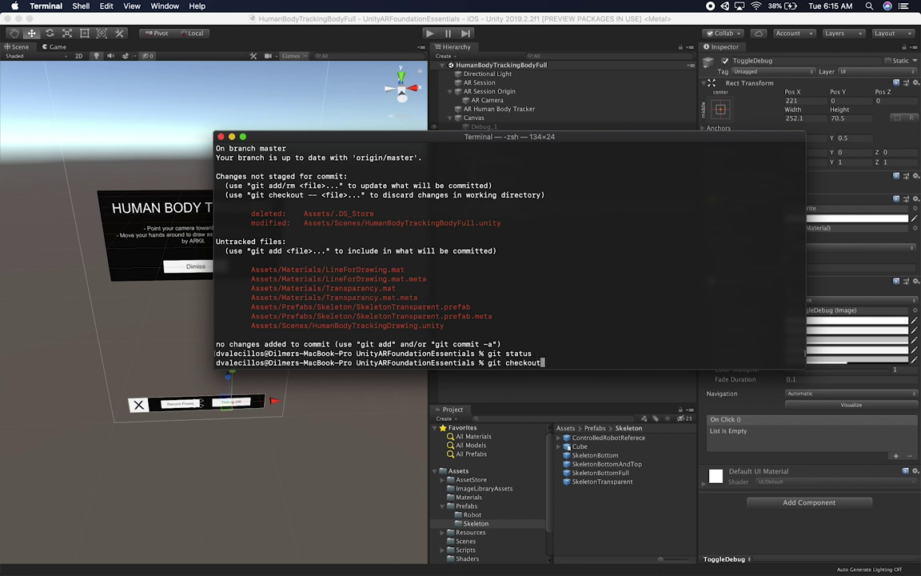
{"action": "key", "text": "super+v"}
{"action": "key", "text": "Return"}
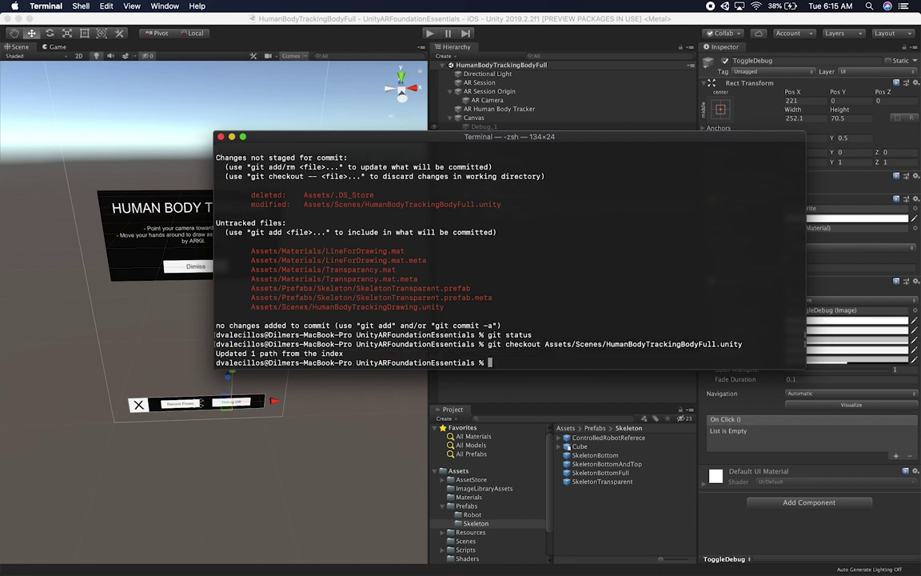
{"action": "type", "text": "git status"}
{"action": "key", "text": "Return"}
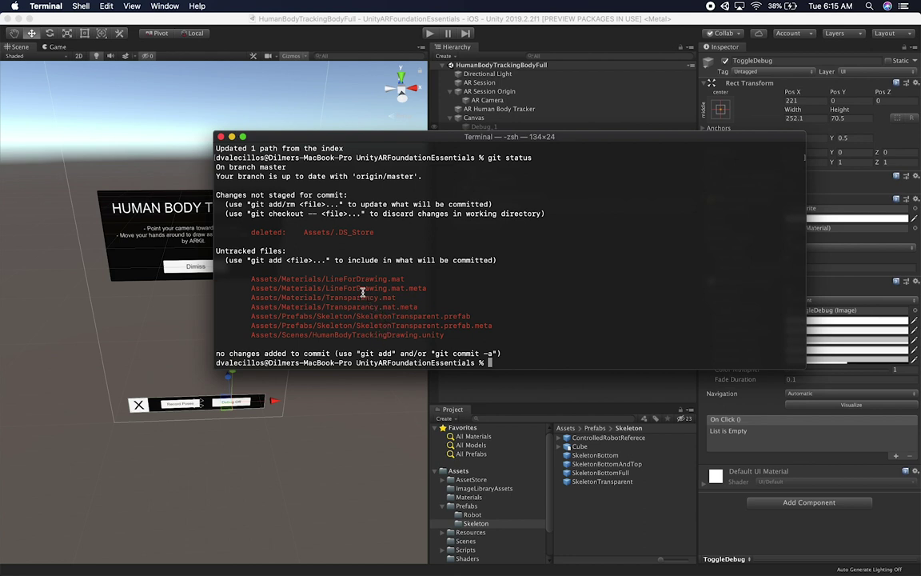
Switch to Unity, reload the externally modified scene, and open the HumanBodyTrackingDrawing scene from Assets/Scenes.
{"action": "left_click", "coordinate": [474, 32]}
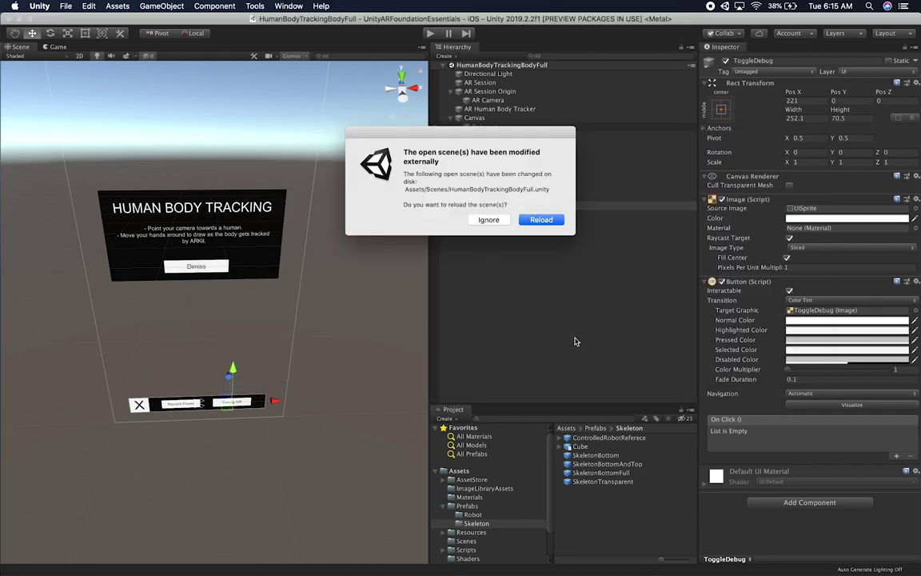
{"action": "left_click", "coordinate": [548, 224]}
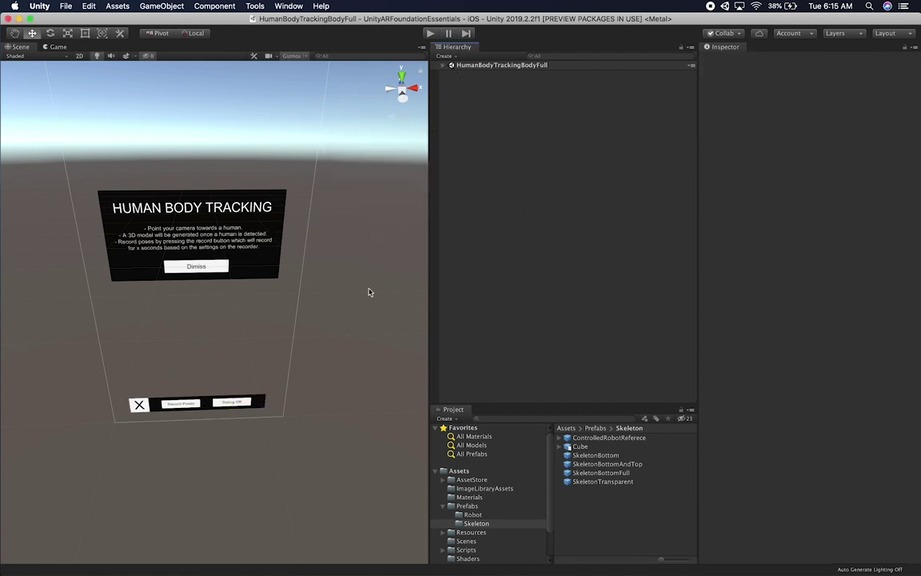
{"action": "scroll", "coordinate": [512, 496], "scroll_direction": "down", "scroll_amount": 2}
{"action": "left_click", "coordinate": [467, 505]}
{"action": "scroll", "coordinate": [637, 464], "scroll_direction": "down", "scroll_amount": 3}
{"action": "scroll", "coordinate": [650, 504], "scroll_direction": "up", "scroll_amount": 3}
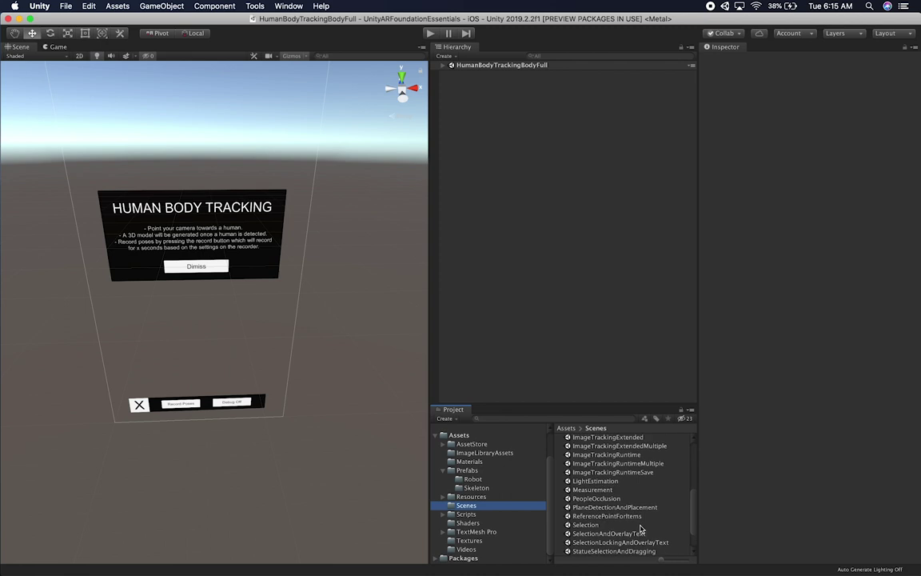
{"action": "scroll", "coordinate": [648, 501], "scroll_direction": "down", "scroll_amount": 3}
{"action": "scroll", "coordinate": [648, 501], "scroll_direction": "up", "scroll_amount": 5}
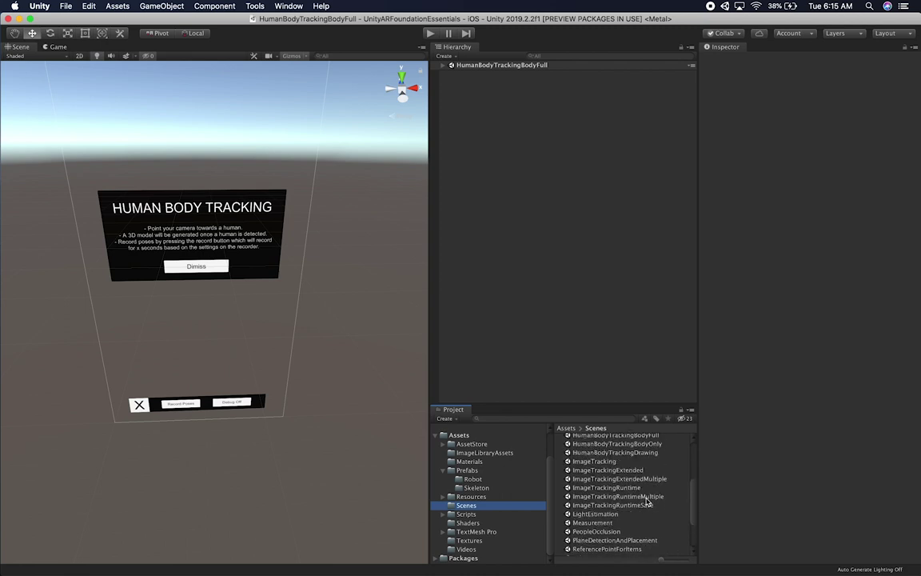
{"action": "left_click", "coordinate": [646, 485]}
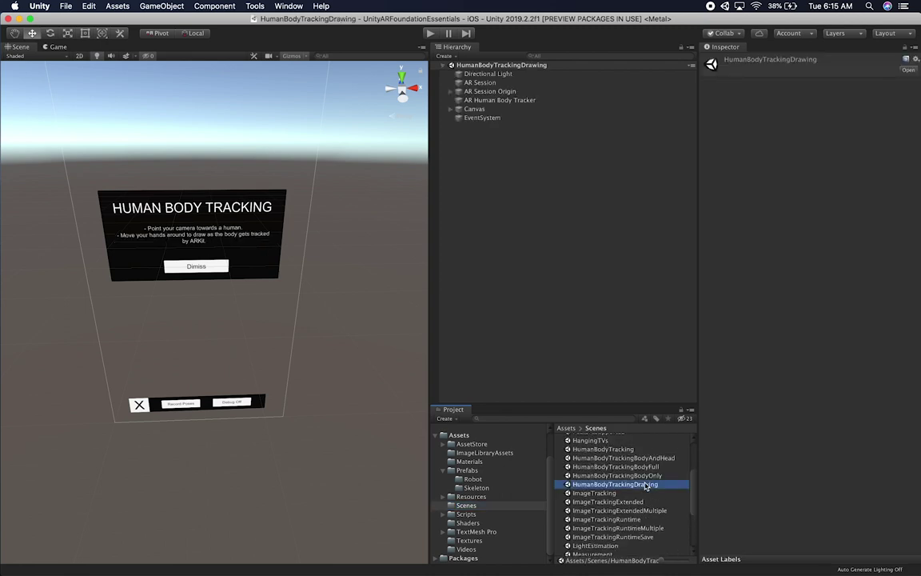
Add the open HumanBodyTrackingDrawing scene to the scenes in the iOS Build Settings.
{"action": "left_click", "coordinate": [64, 5]}
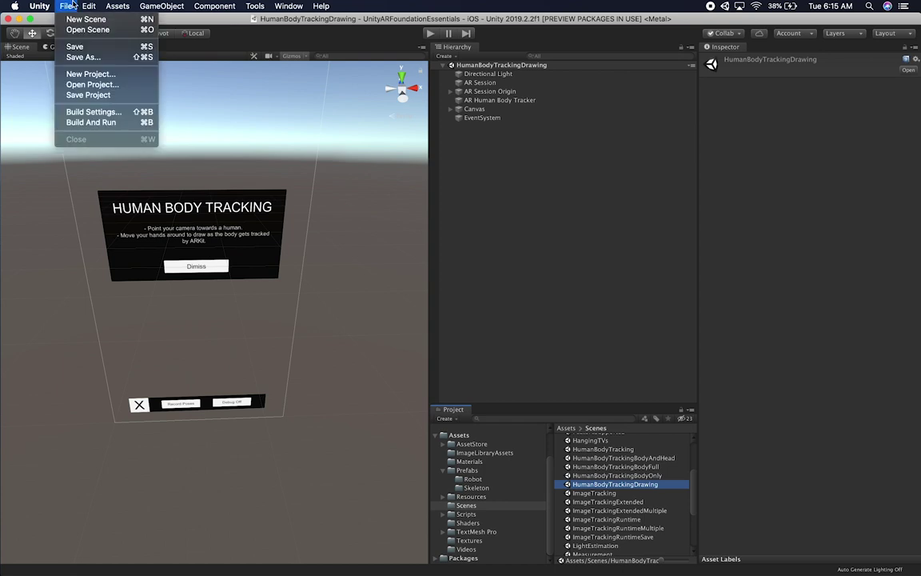
{"action": "left_click", "coordinate": [120, 112]}
{"action": "scroll", "coordinate": [461, 264], "scroll_direction": "down", "scroll_amount": 10}
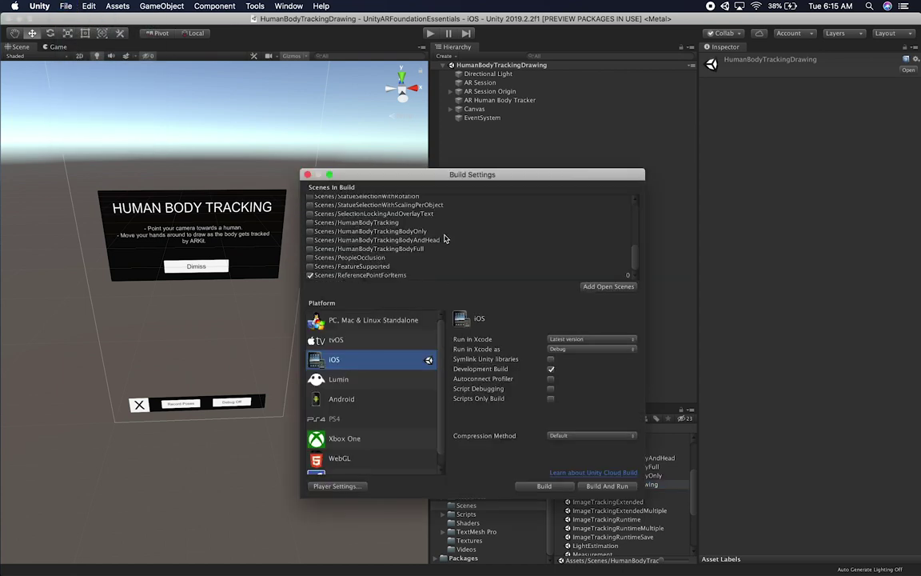
{"action": "left_click", "coordinate": [606, 287]}
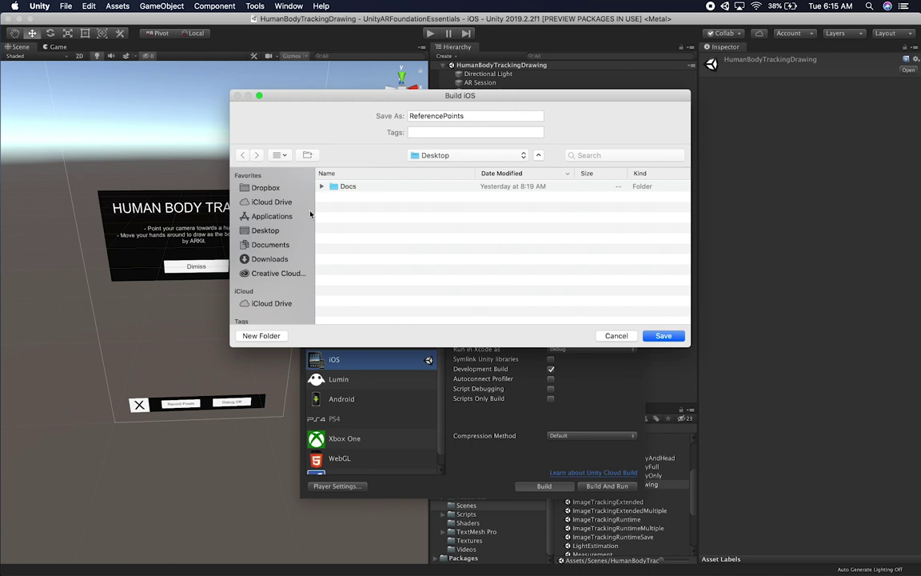
Save the iOS build to the Desktop as BodyTrackingDrawing.
{"action": "left_click", "coordinate": [282, 232]}
{"action": "double_click", "coordinate": [427, 116]}
{"action": "type", "text": "BOdt"}
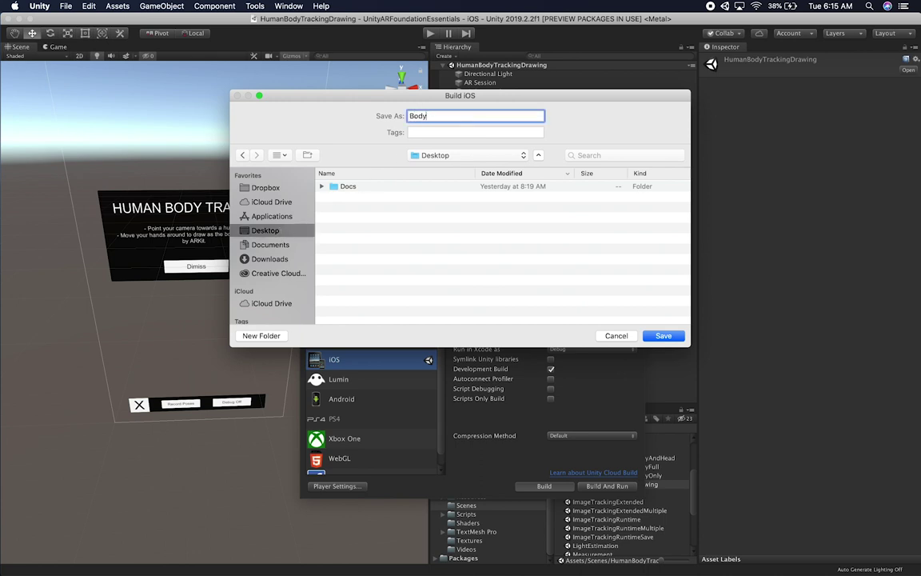
{"action": "type", "text": "TrackingDrawing"}
{"action": "left_click", "coordinate": [670, 341]}
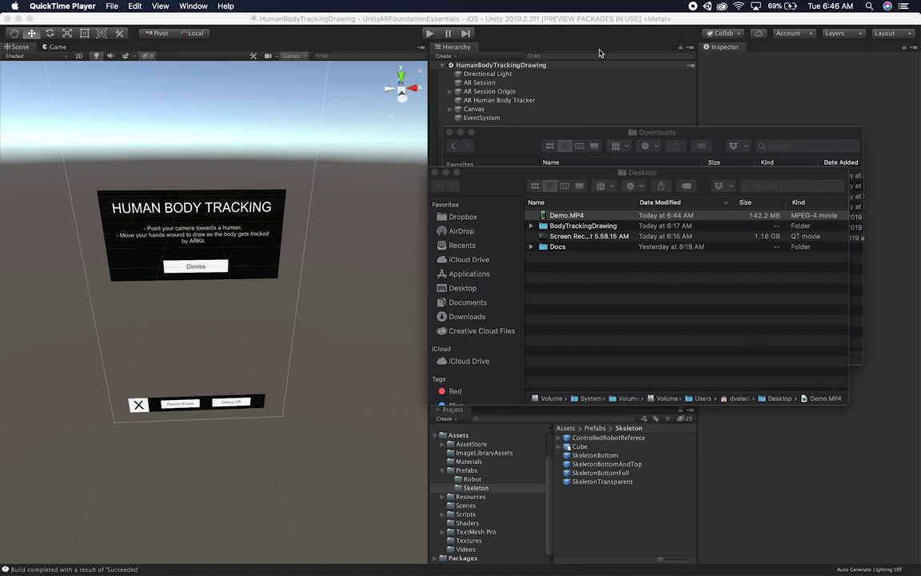
Open the SkeletonTransparent prefab and examine the RightToesEnd cube's transparent material and the RightHand cube's Trail Renderer.
{"action": "left_click", "coordinate": [476, 66]}
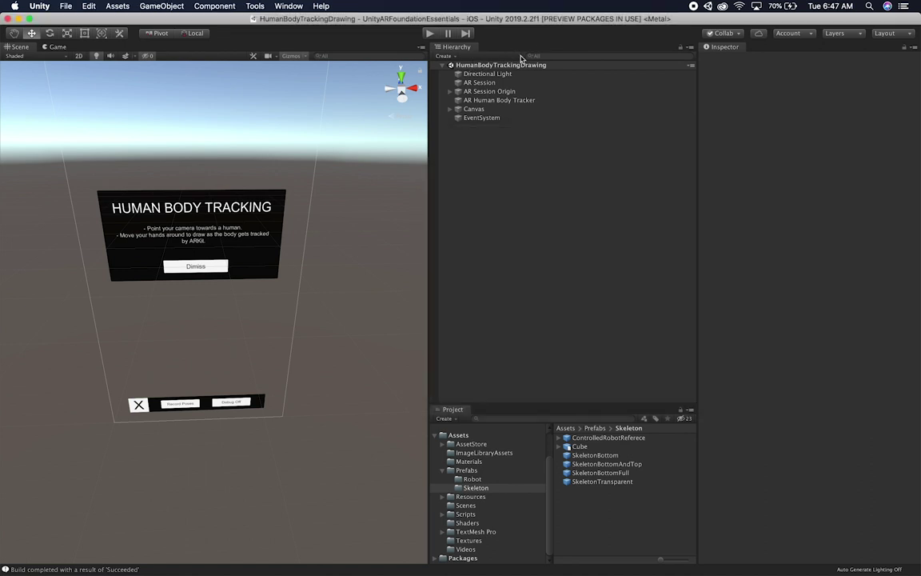
{"action": "left_click", "coordinate": [586, 483]}
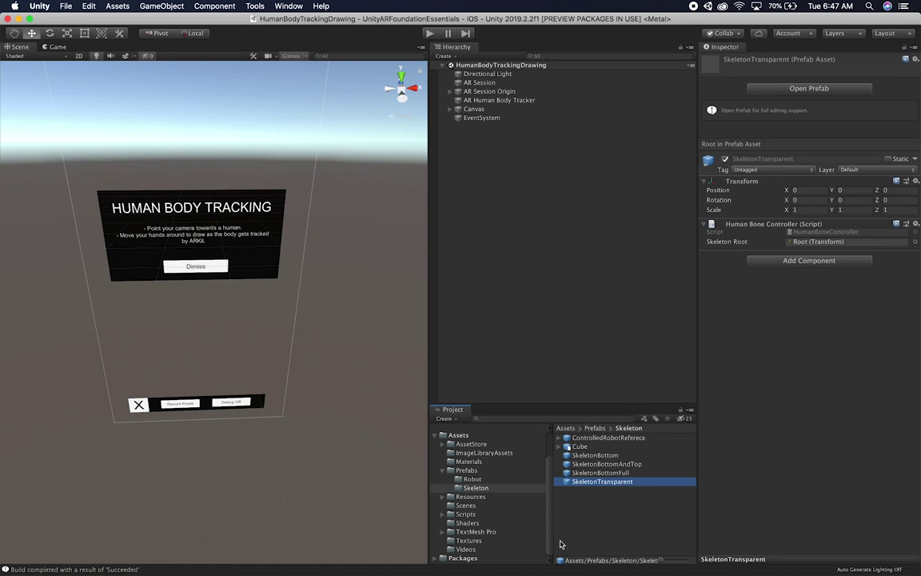
{"action": "double_click", "coordinate": [582, 483]}
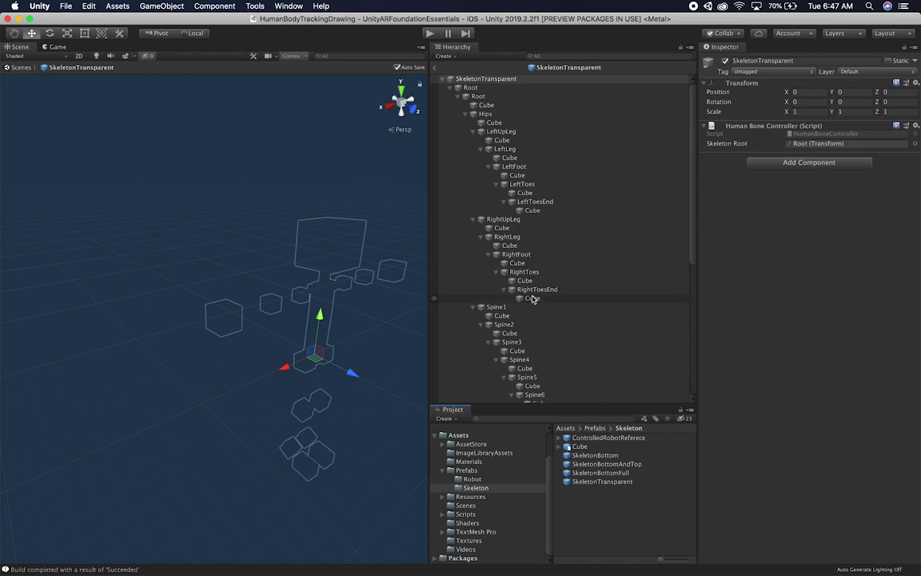
{"action": "double_click", "coordinate": [479, 298]}
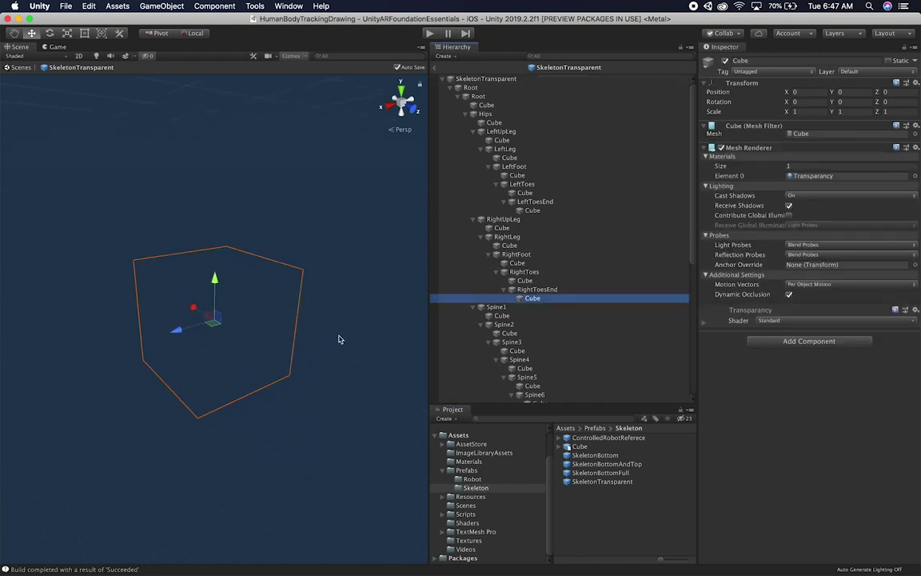
{"action": "scroll", "coordinate": [611, 299], "scroll_direction": "down", "scroll_amount": 10}
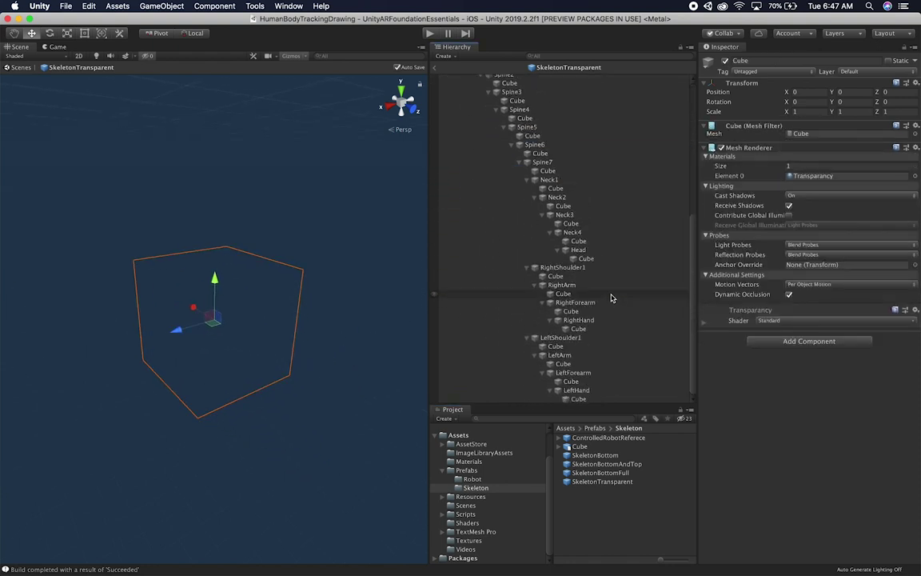
{"action": "double_click", "coordinate": [579, 329]}
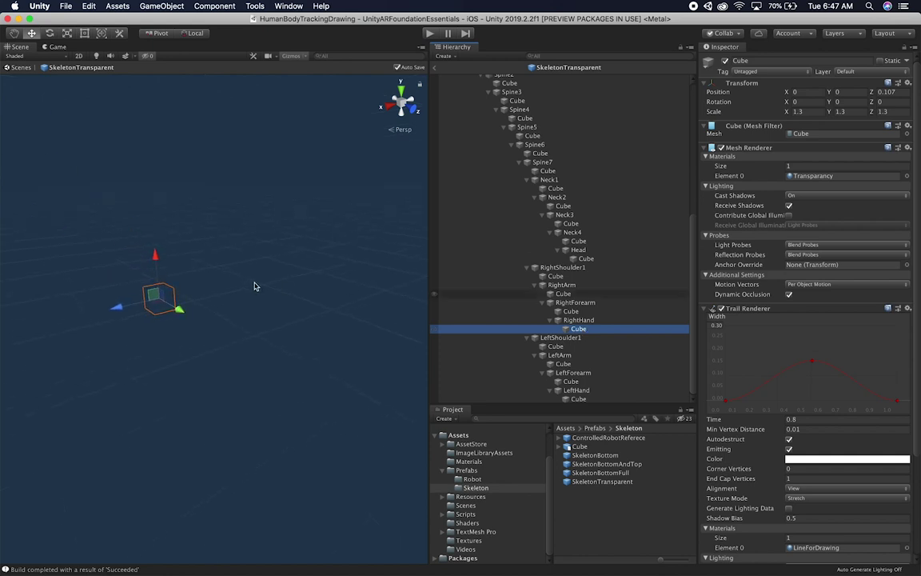
Try adding extra keys to the width curve of the RightHand cube's Trail Renderer.
{"action": "double_click", "coordinate": [765, 388]}
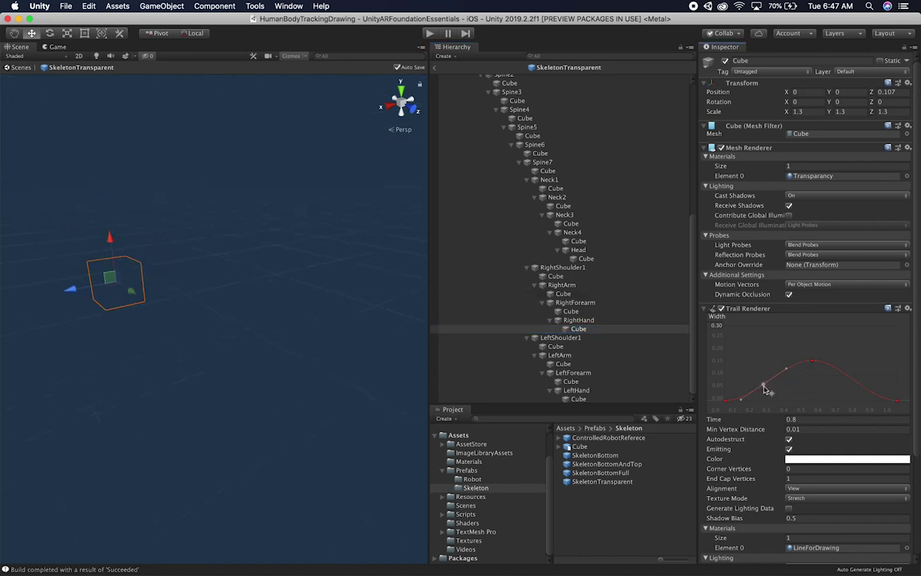
{"action": "key", "text": "super+z"}
{"action": "double_click", "coordinate": [858, 383]}
{"action": "key", "text": "super+z"}
{"action": "right_click", "coordinate": [763, 388]}
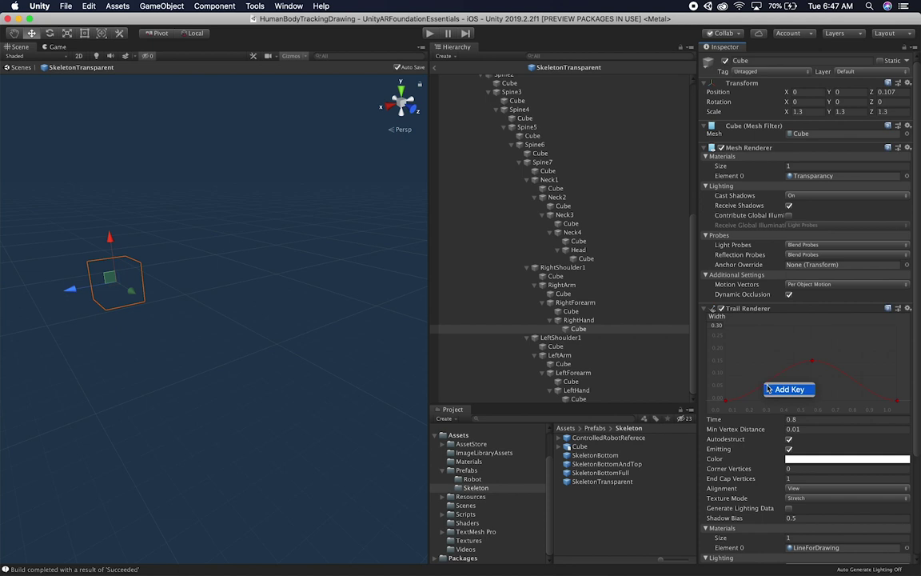
{"action": "left_click", "coordinate": [777, 386]}
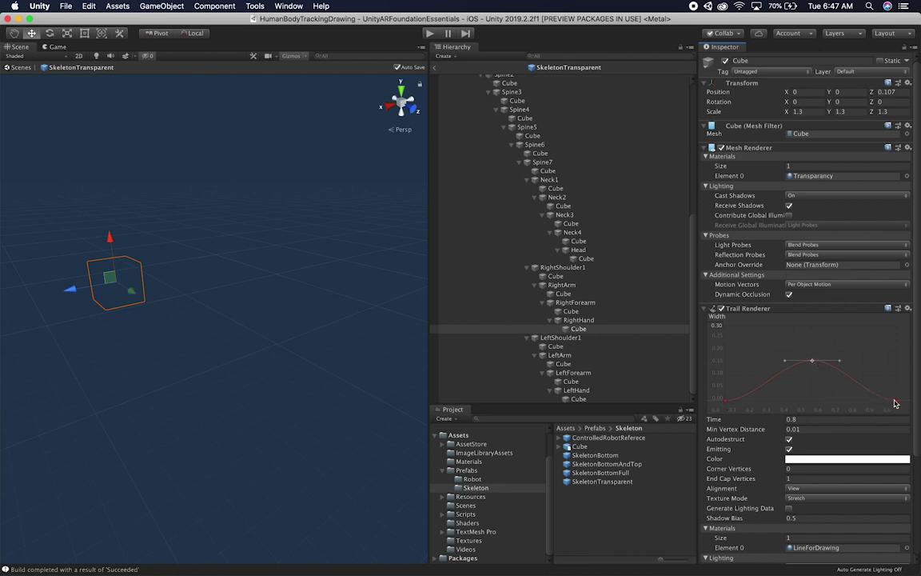
Preview the hand trails by moving the RightHand and LeftHand cubes around in the prefab view, and leave the prefab.
{"action": "middle_click_drag", "start_coordinate": [182, 284], "coordinate": [310, 314]}
{"action": "left_click_drag", "start_coordinate": [311, 315], "coordinate": [283, 306], "text": "alt"}
{"action": "middle_click_drag", "start_coordinate": [282, 307], "coordinate": [272, 251]}
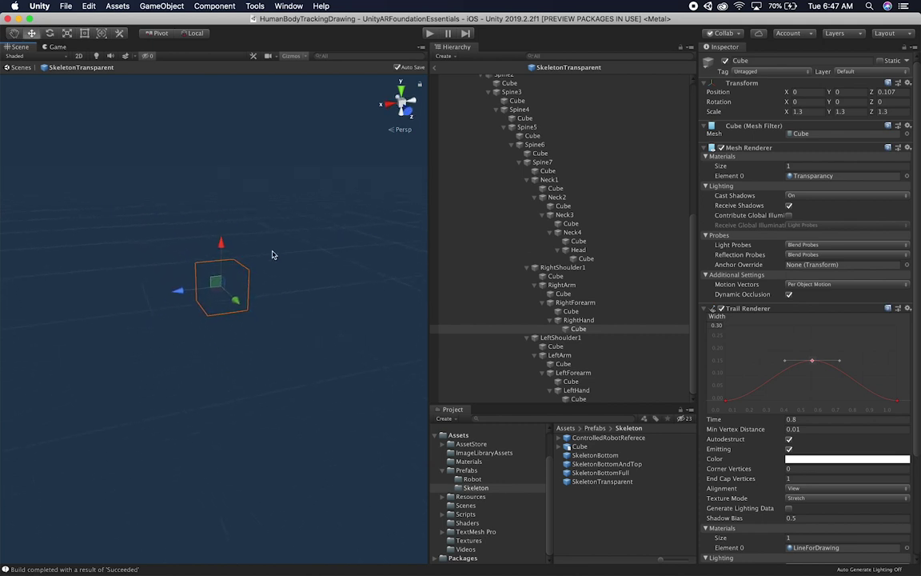
{"action": "mouse_move", "coordinate": [214, 287]}
{"action": "left_mouse_down"}
{"action": "mouse_move", "coordinate": [195, 250]}
{"action": "mouse_move", "coordinate": [110, 179]}
{"action": "mouse_move", "coordinate": [165, 376]}
{"action": "mouse_move", "coordinate": [323, 178]}
{"action": "mouse_move", "coordinate": [156, 166]}
{"action": "mouse_move", "coordinate": [96, 376]}
{"action": "mouse_move", "coordinate": [100, 170]}
{"action": "mouse_move", "coordinate": [255, 354]}
{"action": "mouse_move", "coordinate": [284, 190]}
{"action": "mouse_move", "coordinate": [302, 340]}
{"action": "mouse_move", "coordinate": [140, 436]}
{"action": "mouse_move", "coordinate": [240, 143]}
{"action": "mouse_move", "coordinate": [216, 328]}
{"action": "mouse_move", "coordinate": [335, 353]}
{"action": "mouse_move", "coordinate": [216, 280]}
{"action": "left_mouse_up"}
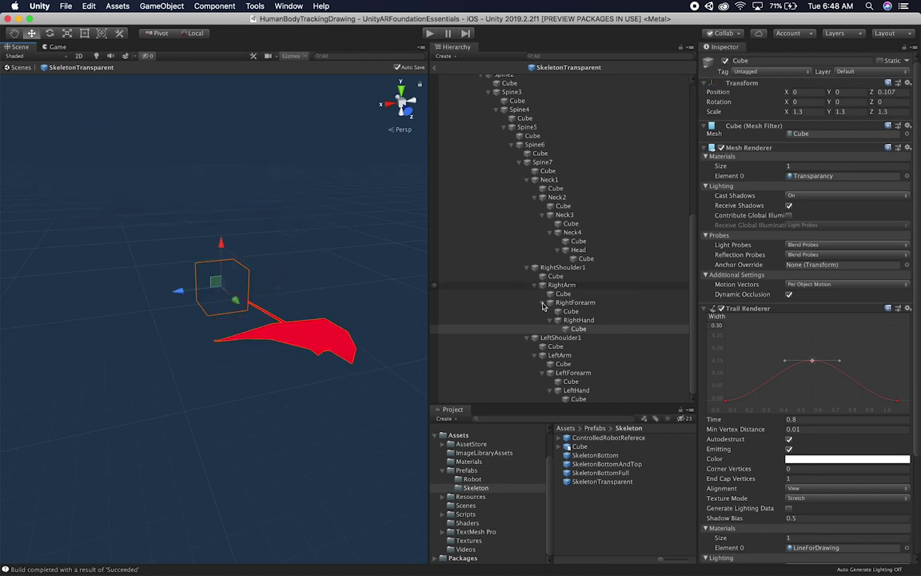
{"action": "left_click", "coordinate": [579, 329]}
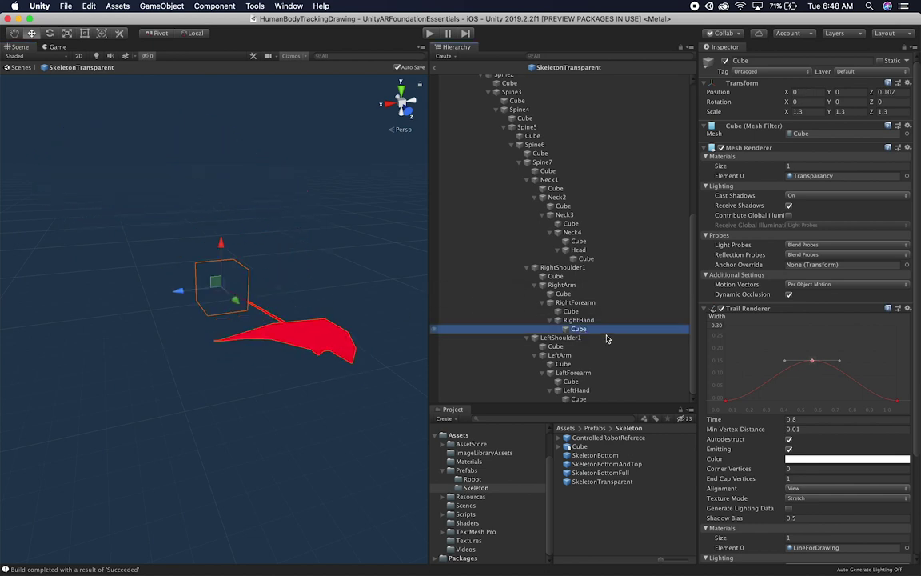
{"action": "left_click", "coordinate": [579, 399]}
{"action": "mouse_move", "coordinate": [273, 288]}
{"action": "left_mouse_down"}
{"action": "mouse_move", "coordinate": [198, 321]}
{"action": "mouse_move", "coordinate": [140, 248]}
{"action": "mouse_move", "coordinate": [214, 376]}
{"action": "mouse_move", "coordinate": [174, 179]}
{"action": "mouse_move", "coordinate": [256, 247]}
{"action": "mouse_move", "coordinate": [263, 325]}
{"action": "mouse_move", "coordinate": [200, 216]}
{"action": "mouse_move", "coordinate": [283, 216]}
{"action": "left_mouse_up"}
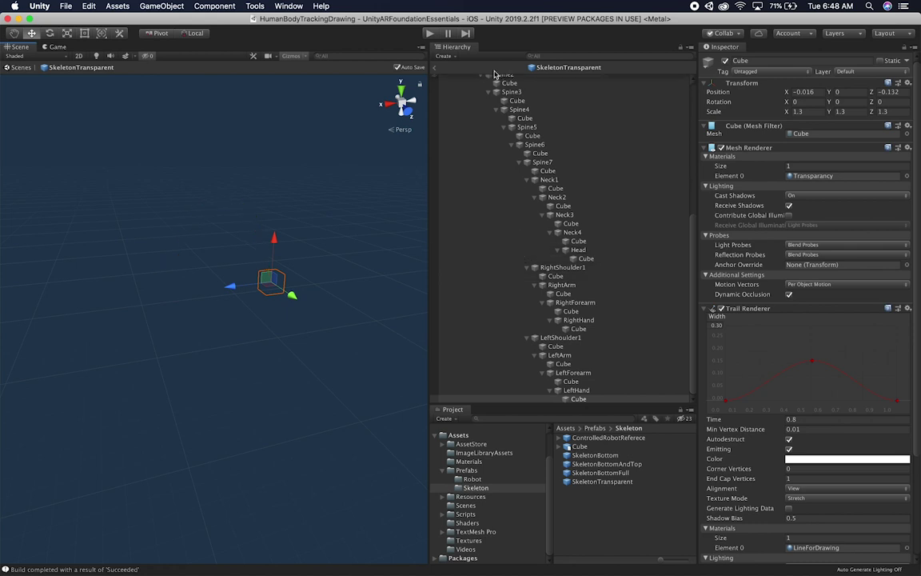
{"action": "left_click", "coordinate": [443, 67]}
Switch to Finder and preview Demo.MP4 on the Desktop, skipping ahead in the video before closing the preview.
{"action": "key", "text": "super+Tab"}
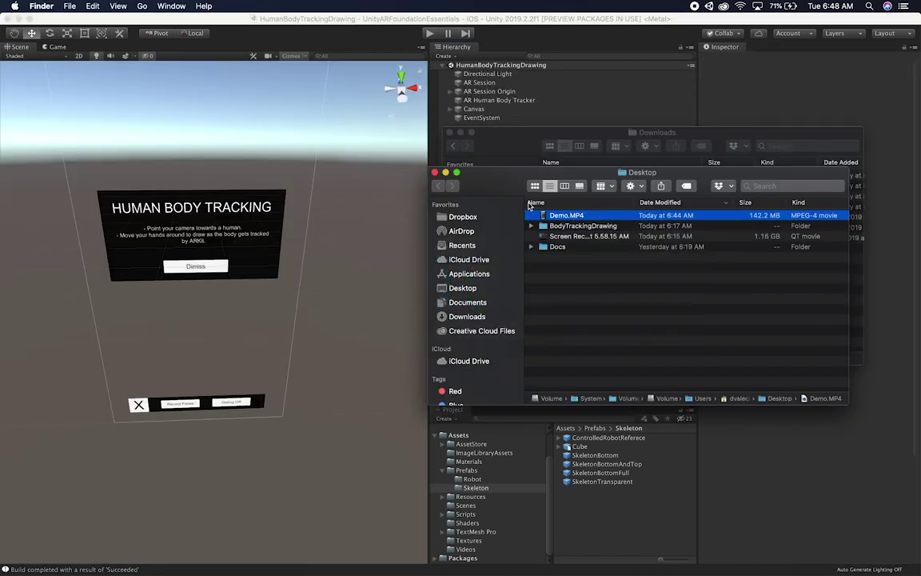
{"action": "key", "text": "space"}
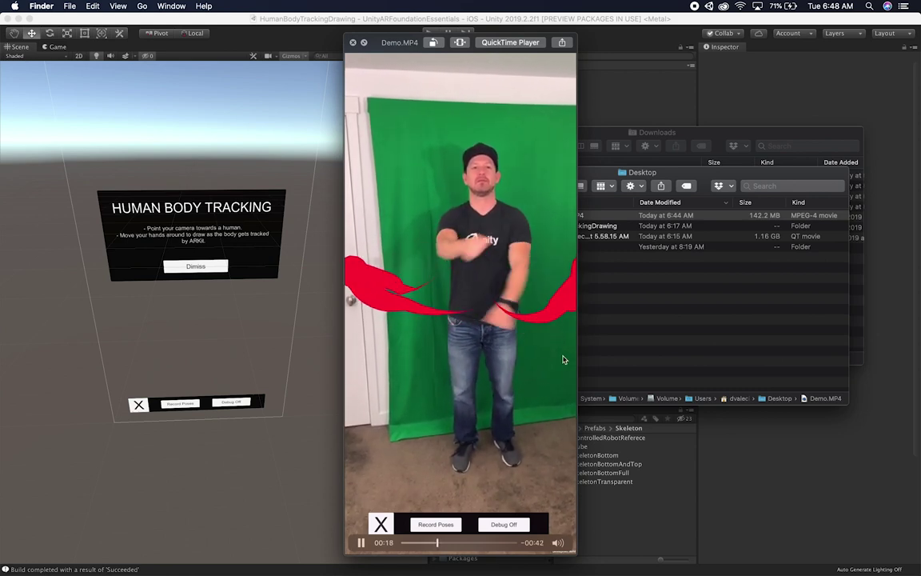
{"action": "left_click", "coordinate": [447, 545]}
{"action": "left_click_drag", "start_coordinate": [447, 545], "coordinate": [469, 543]}
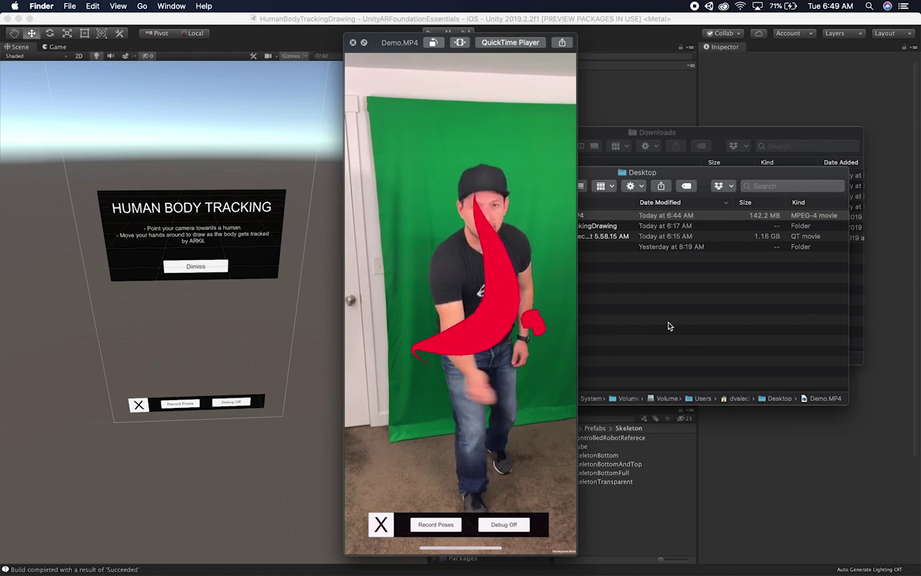
{"action": "key", "text": "space"}
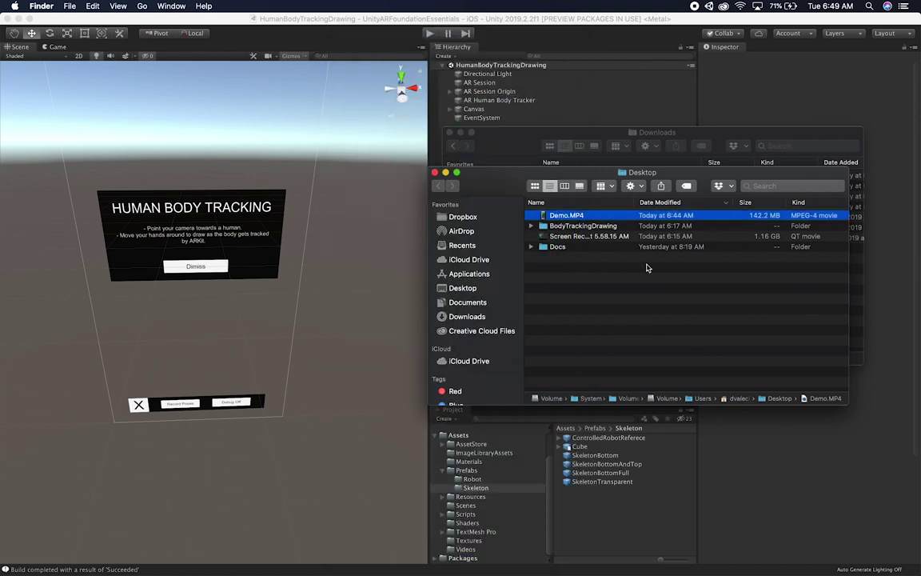